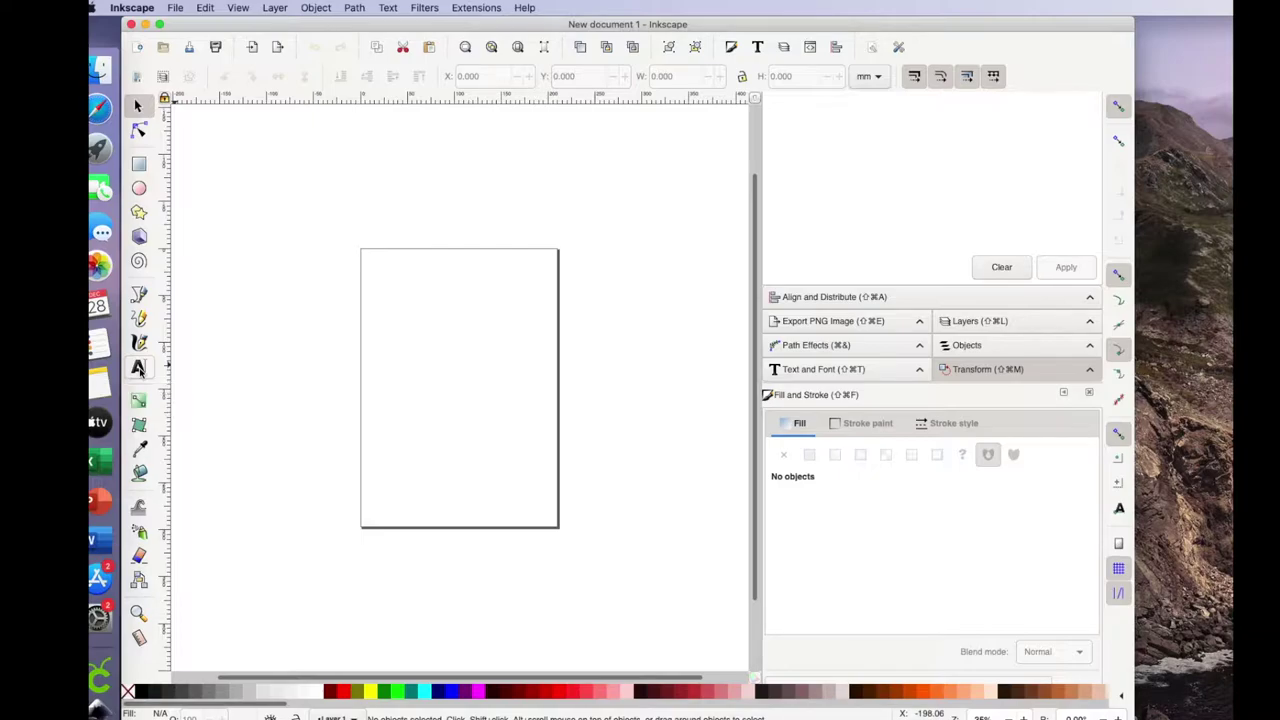
Step: Zoom in on the empty page with the plus key
{"action": "key", "text": "plus"}
{"action": "key", "text": "plus"}
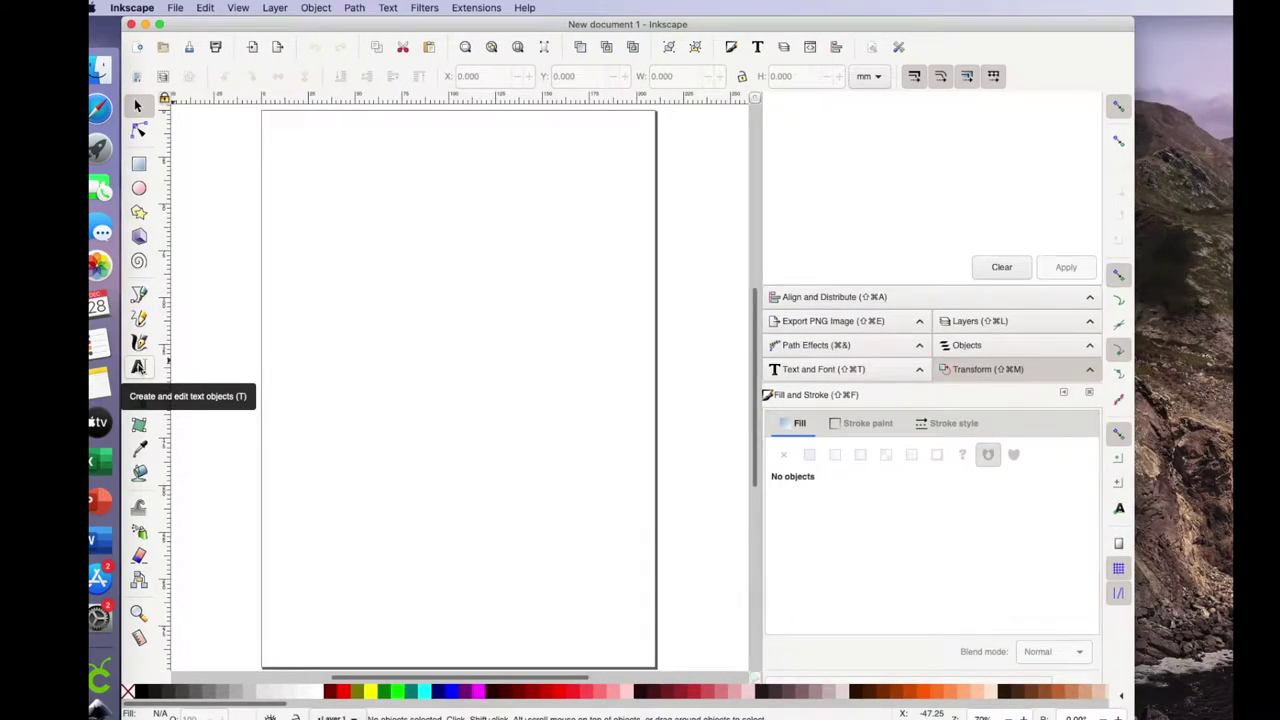
Step: Add the text 'eat better' near the top of the page
{"action": "left_click", "coordinate": [139, 367]}
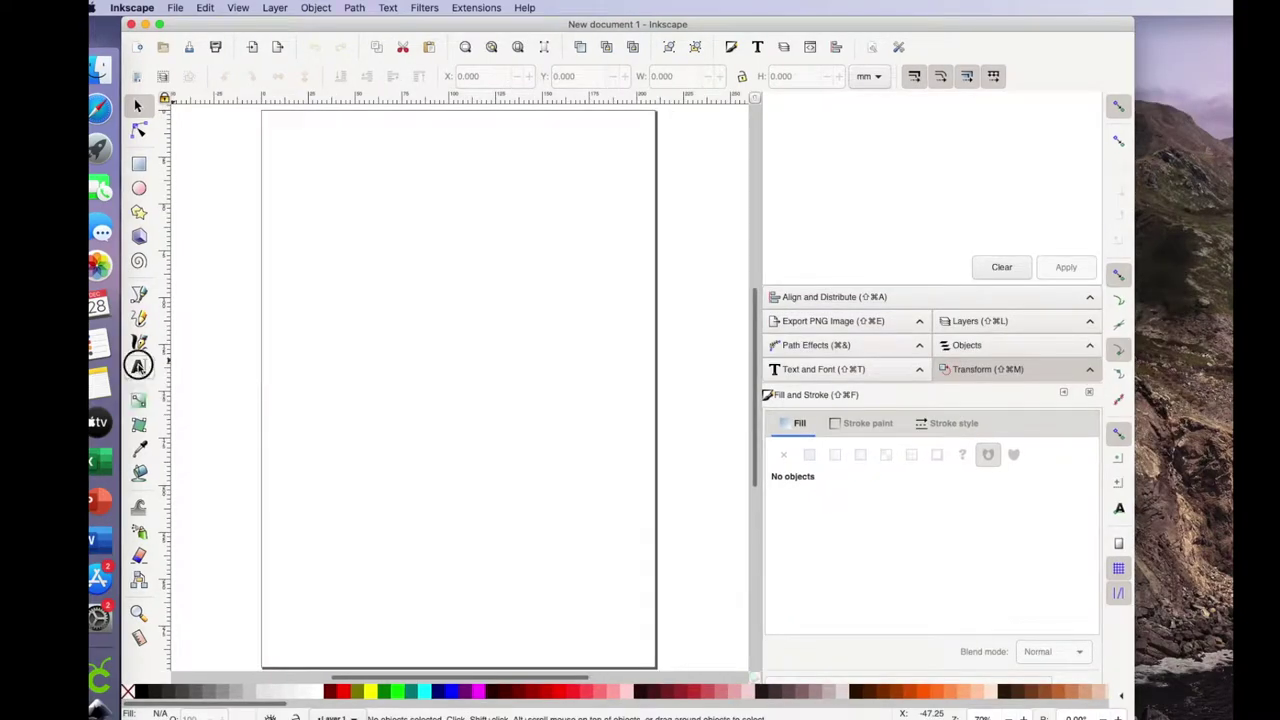
{"action": "left_click", "coordinate": [337, 190]}
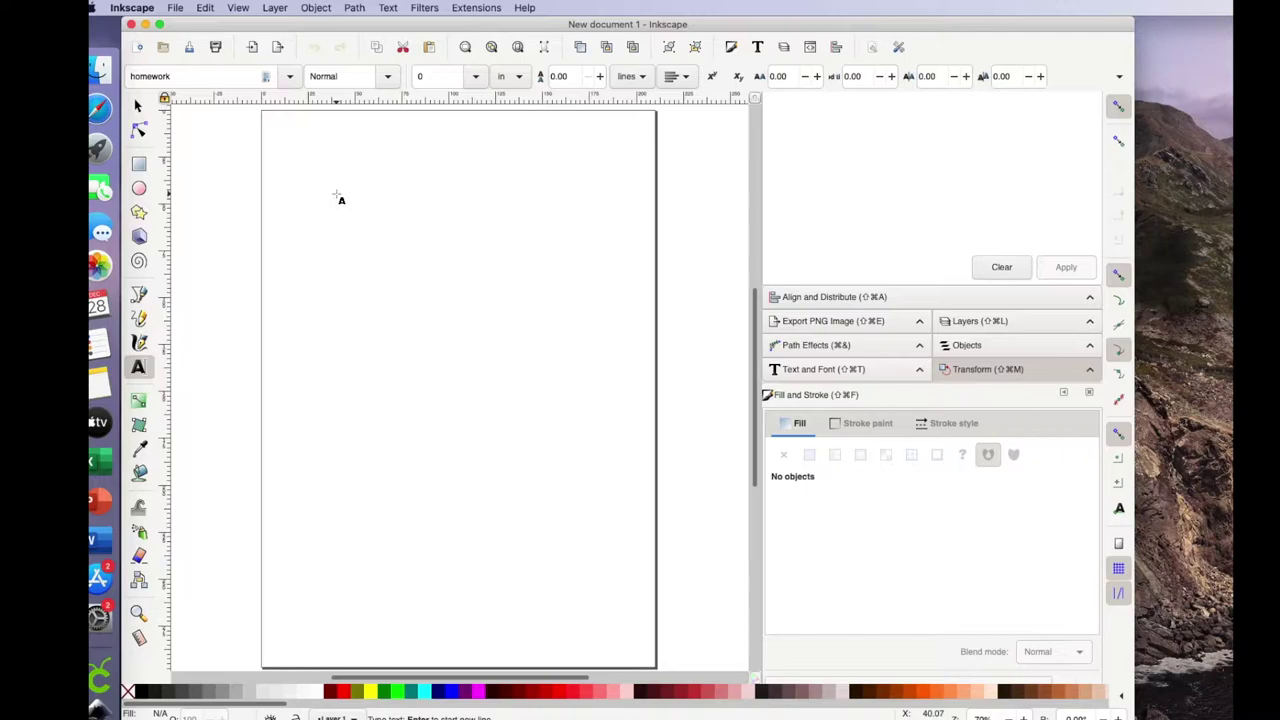
{"action": "type", "text": "cat better"}
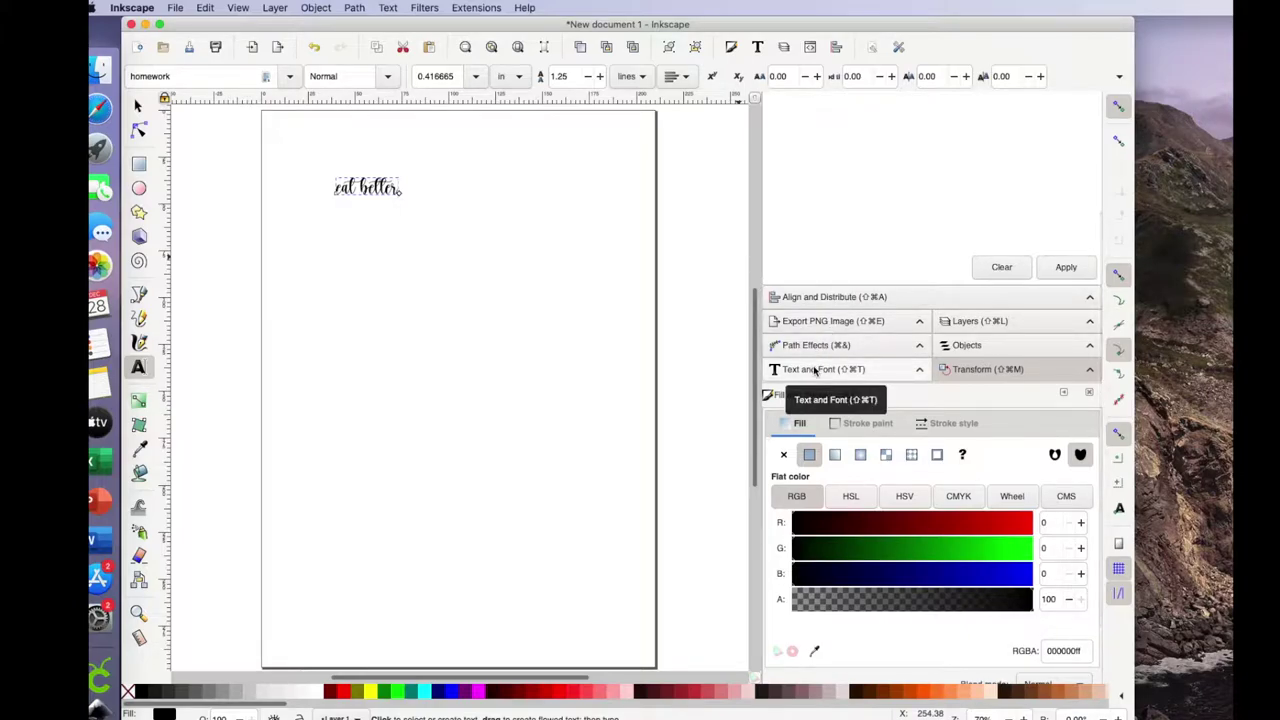
Step: Restyle the text in the Blue font so it reads EAT BETTER
{"action": "left_click", "coordinate": [758, 48]}
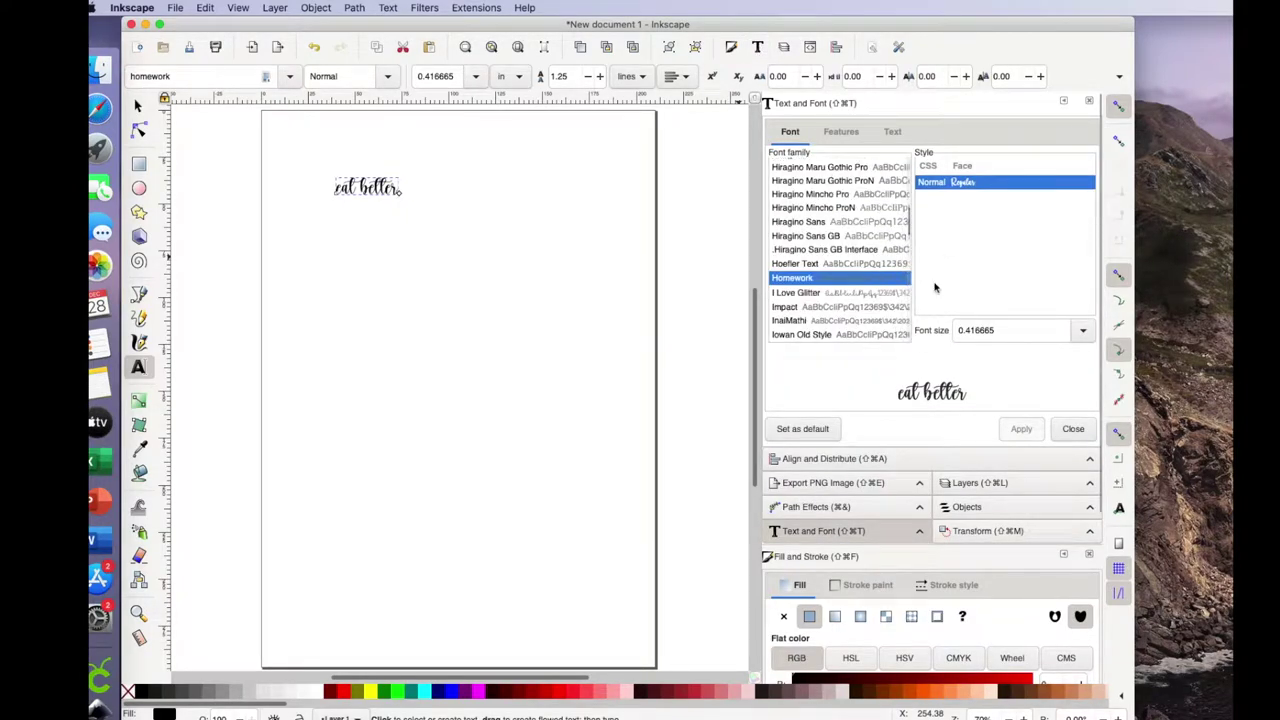
{"action": "scroll", "coordinate": [870, 277], "scroll_direction": "up", "scroll_amount": 10}
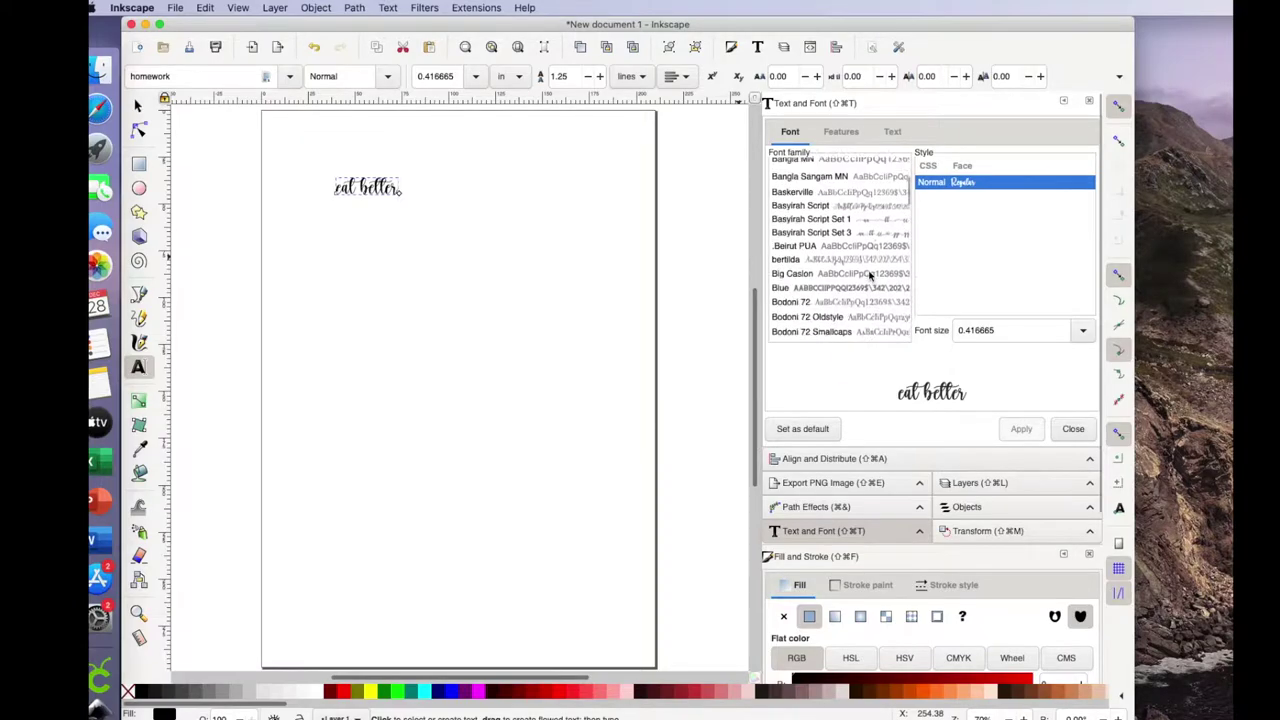
{"action": "scroll", "coordinate": [870, 277], "scroll_direction": "down", "scroll_amount": 3}
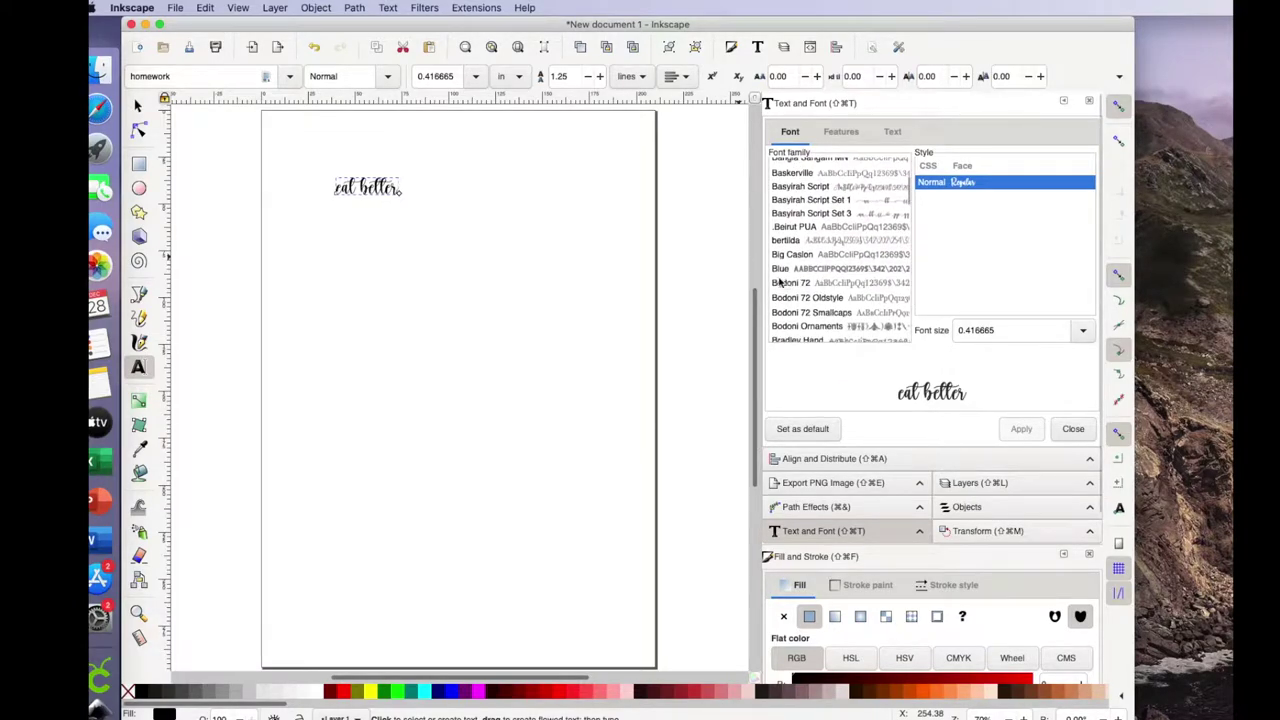
{"action": "left_click", "coordinate": [781, 270]}
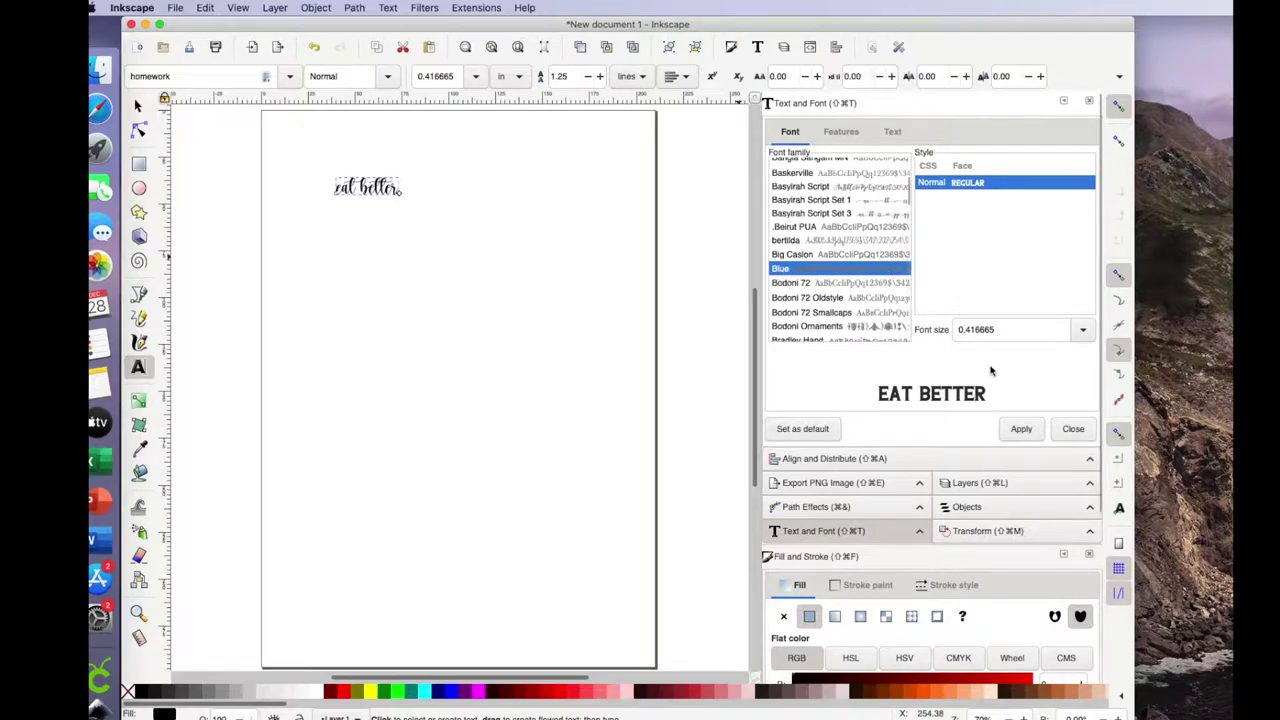
{"action": "left_click", "coordinate": [1021, 429]}
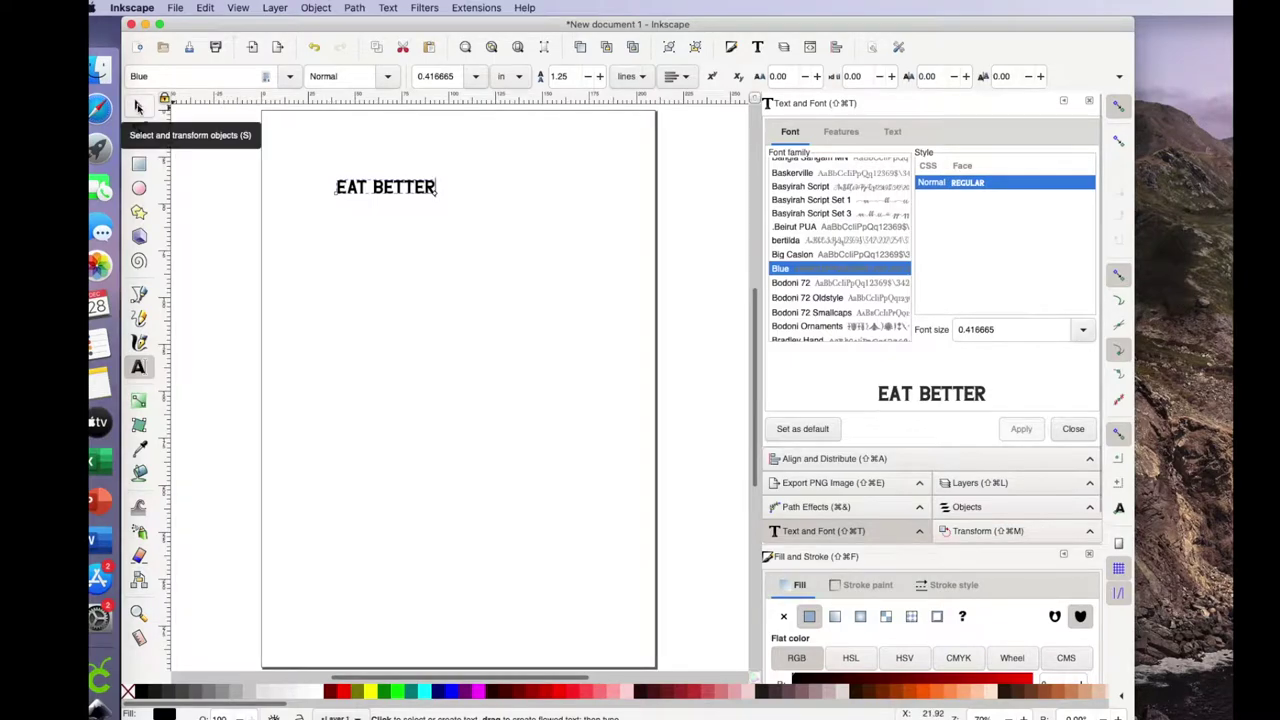
Step: Lock proportions, switch units to inches and set EAT BETTER's height to 1.5 in
{"action": "left_click", "coordinate": [138, 106]}
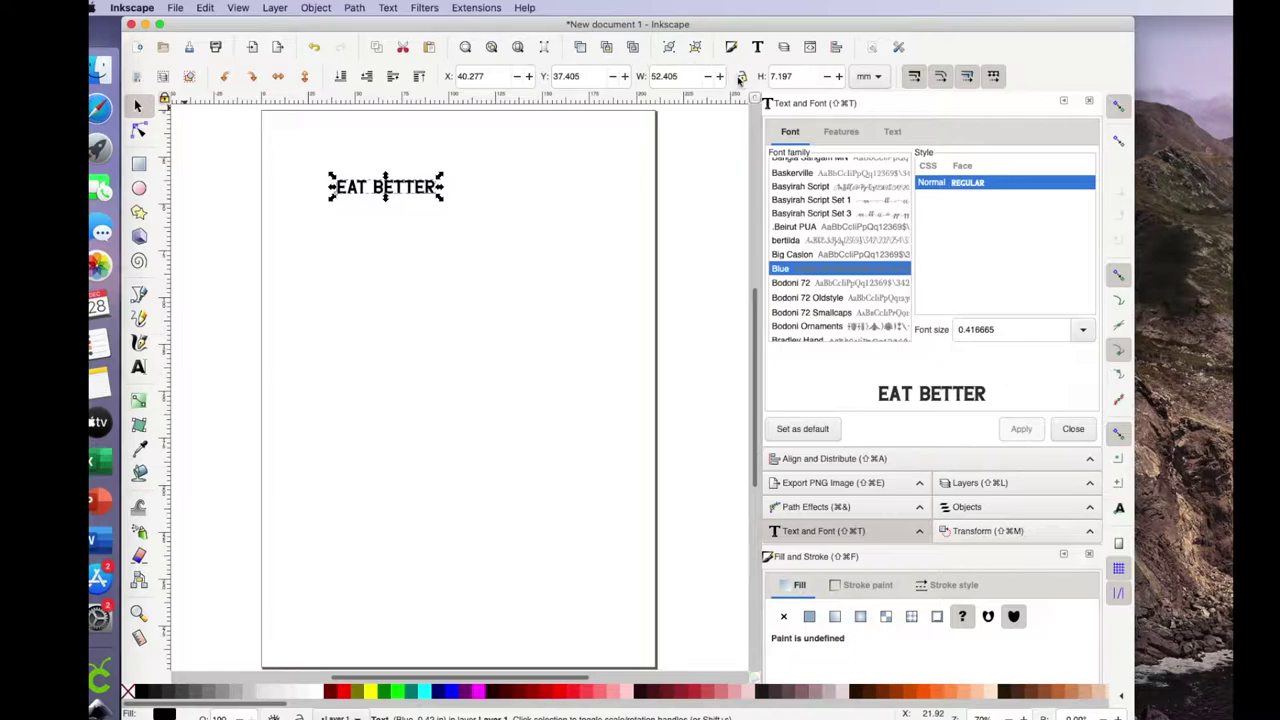
{"action": "left_click", "coordinate": [742, 77]}
{"action": "left_click", "coordinate": [872, 77]}
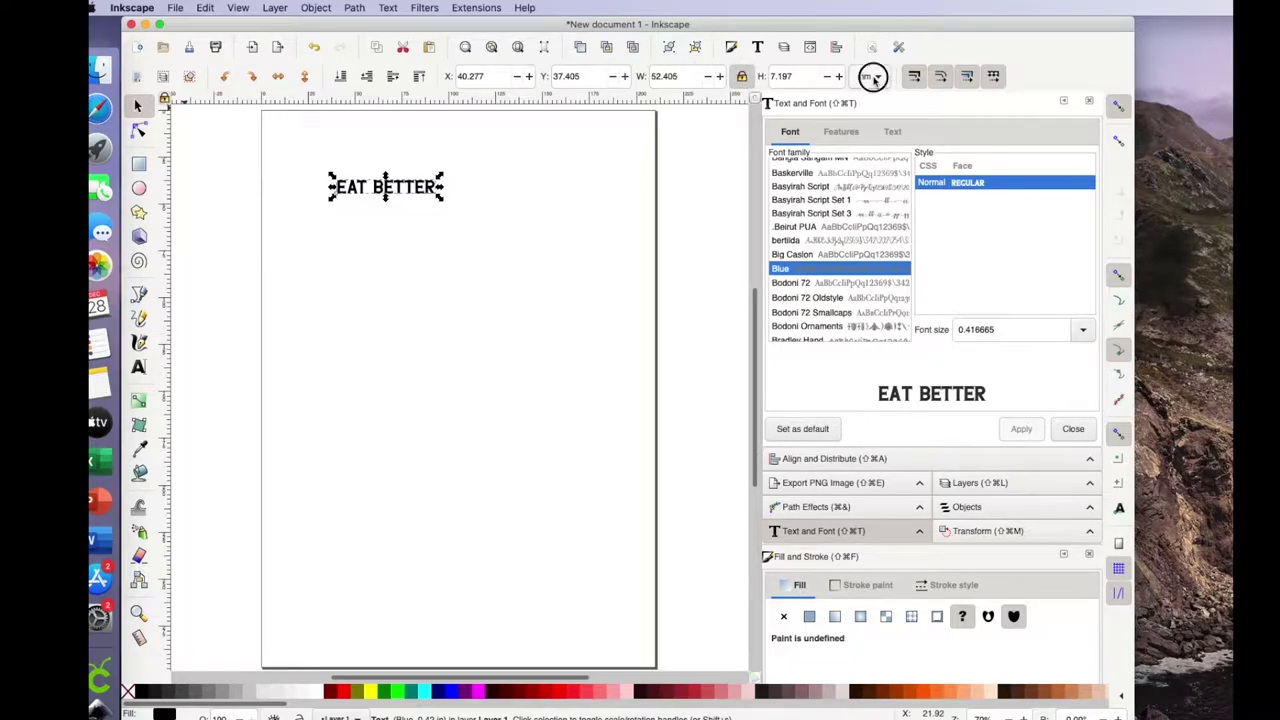
{"action": "left_click", "coordinate": [859, 61]}
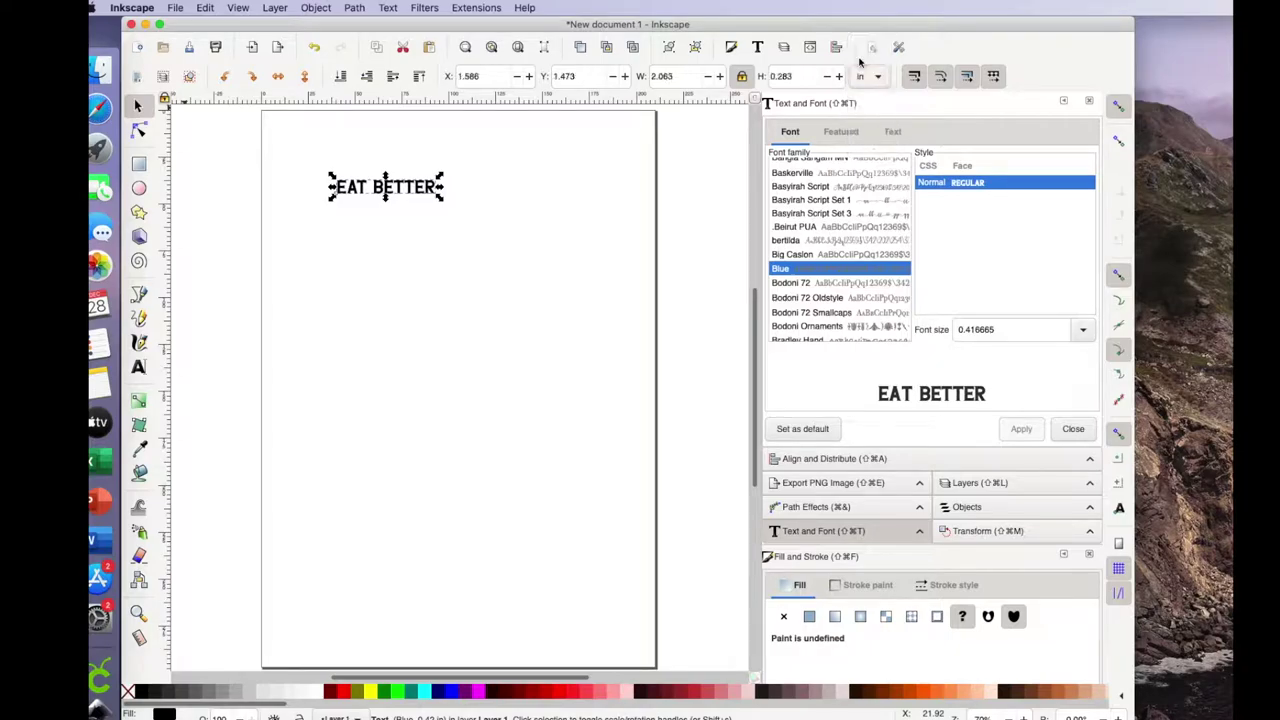
{"action": "double_click", "coordinate": [806, 77]}
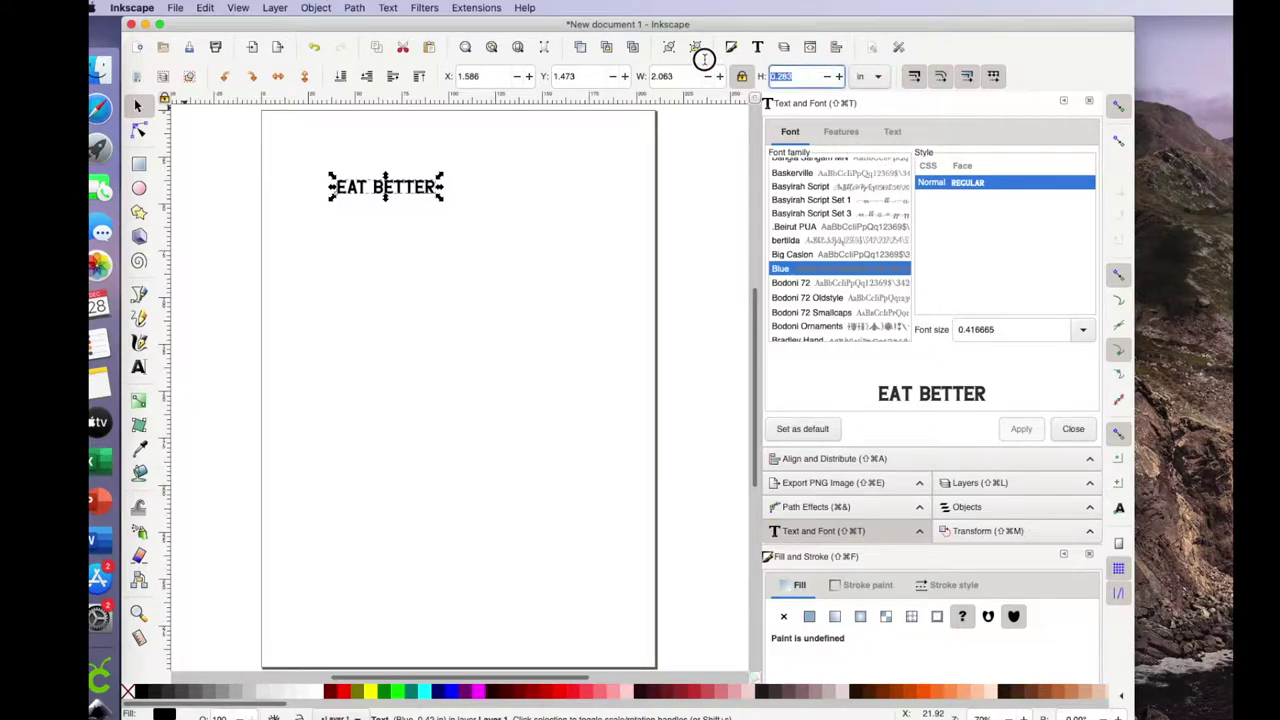
{"action": "type", "text": "1.5"}
{"action": "key", "text": "Return"}
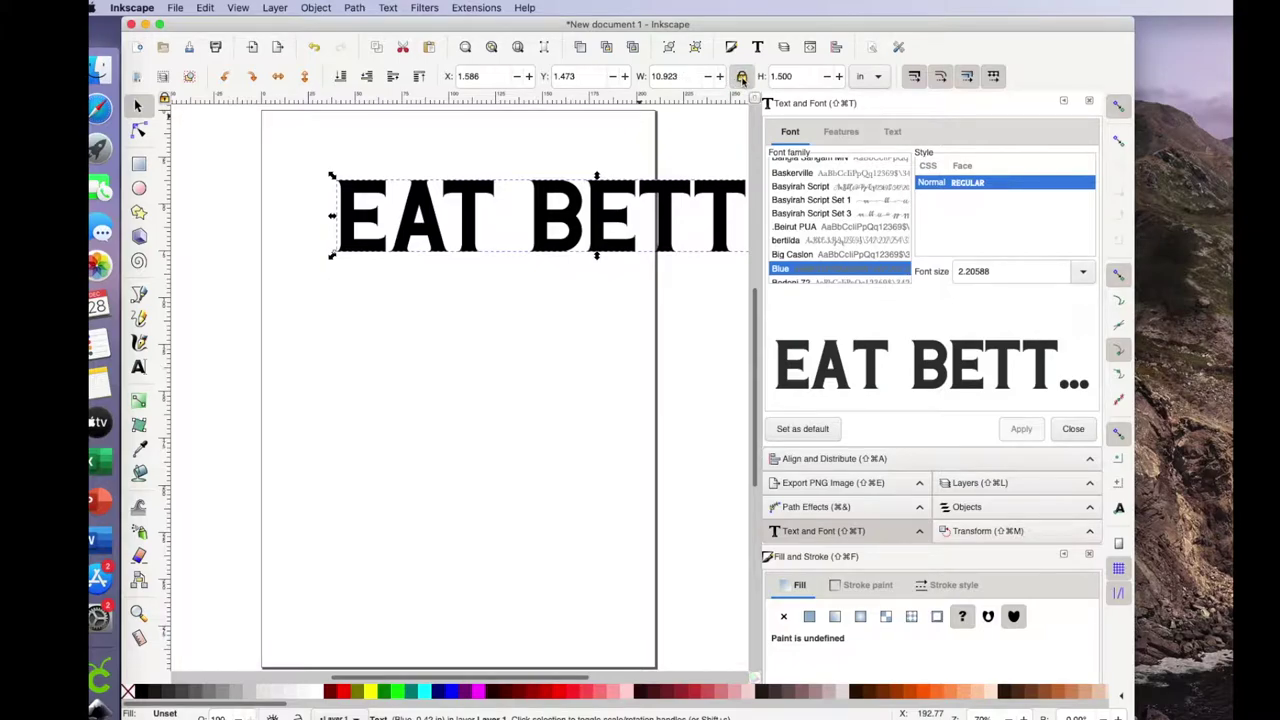
Step: Set EAT BETTER's width to 8 in and move it to the left margin
{"action": "left_click", "coordinate": [689, 76]}
{"action": "key", "text": "BackSpace"}
{"action": "key", "text": "BackSpace"}
{"action": "key", "text": "BackSpace"}
{"action": "key", "text": "BackSpace"}
{"action": "key", "text": "BackSpace"}
{"action": "key", "text": "BackSpace"}
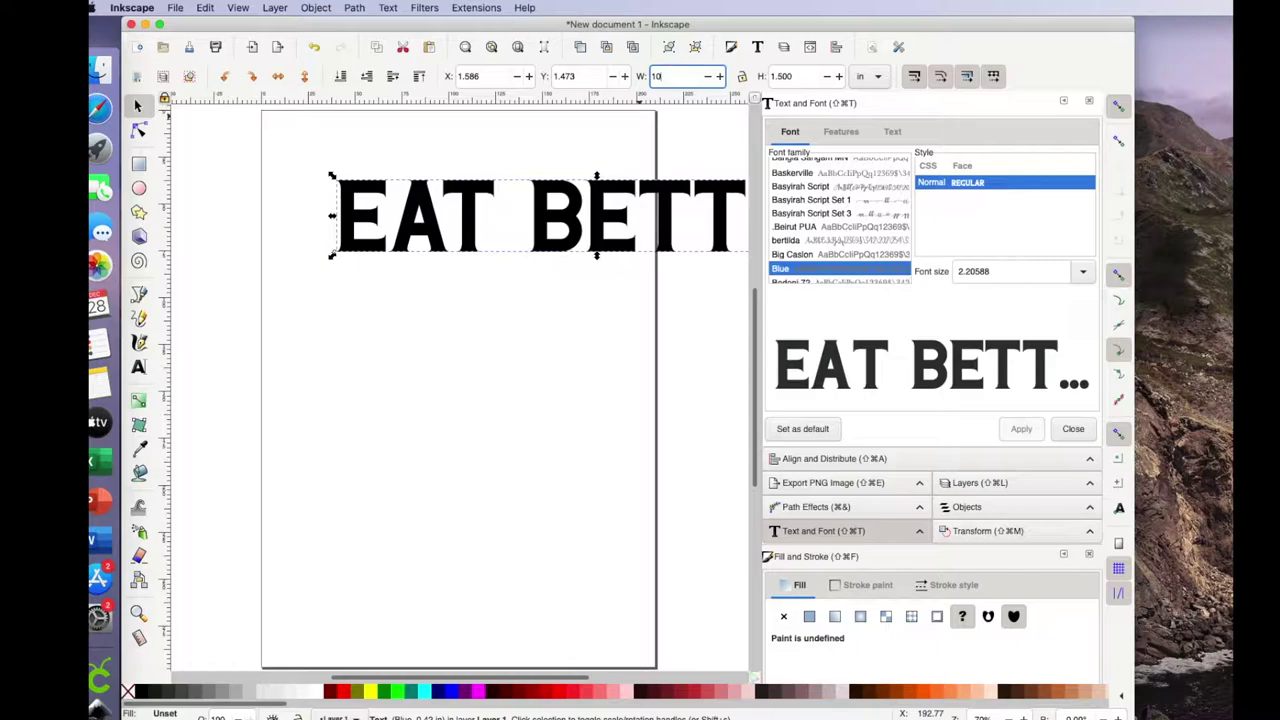
{"action": "type", "text": "8"}
{"action": "key", "text": "Return"}
{"action": "left_click_drag", "start_coordinate": [545, 195], "coordinate": [472, 203]}
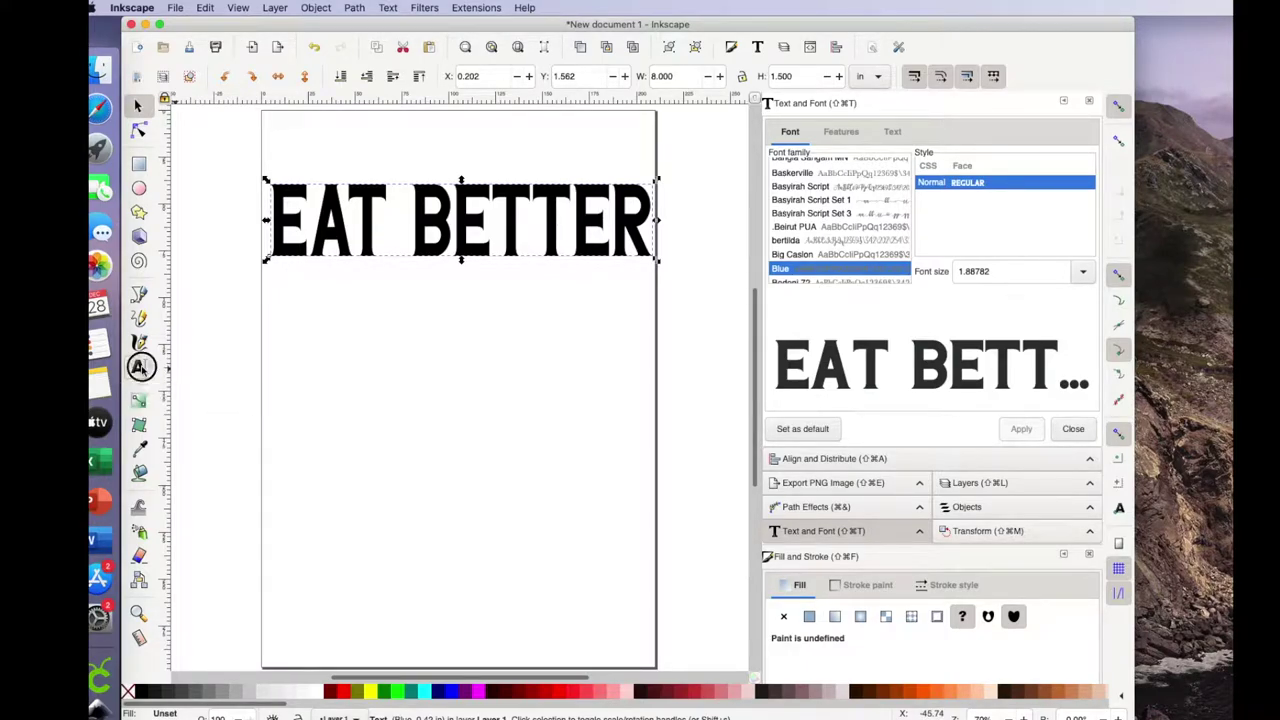
{"action": "left_click", "coordinate": [139, 368]}
Step: Add 'not less' lower on the page in the Blue font
{"action": "left_click", "coordinate": [329, 432]}
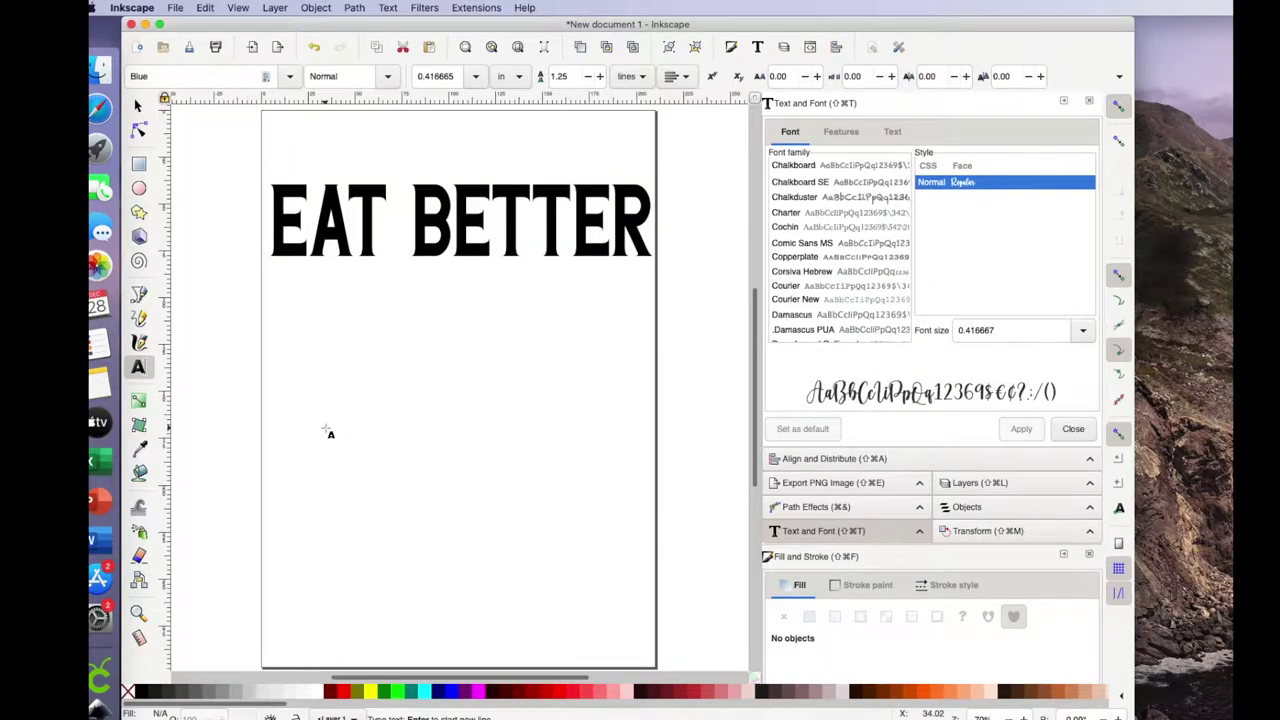
{"action": "type", "text": "not les"}
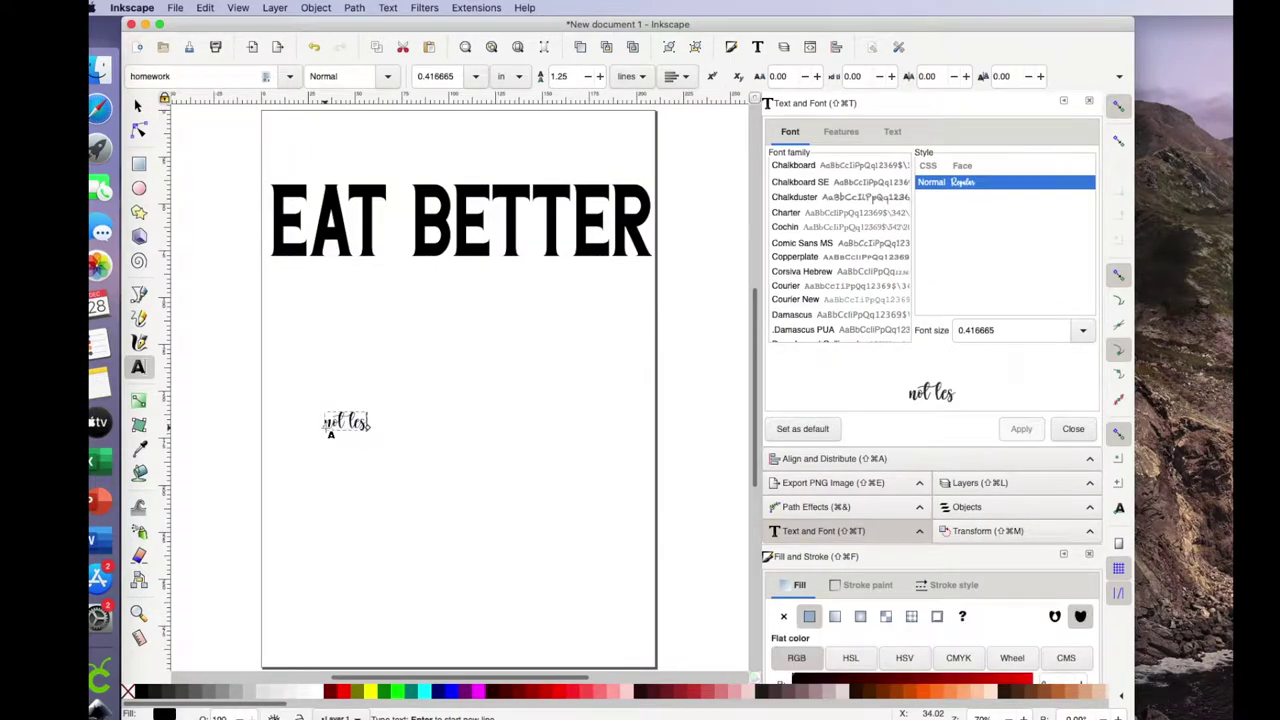
{"action": "type", "text": "s"}
{"action": "scroll", "coordinate": [785, 232], "scroll_direction": "up", "scroll_amount": 5}
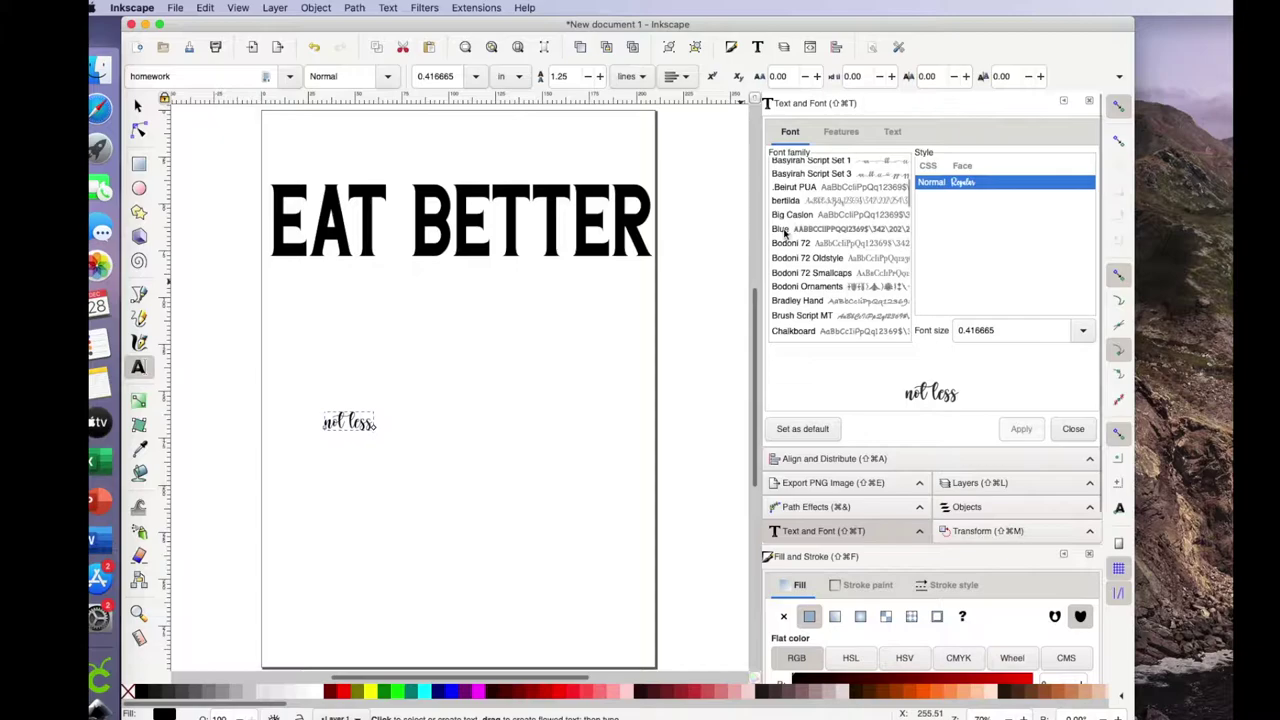
{"action": "left_click", "coordinate": [783, 229]}
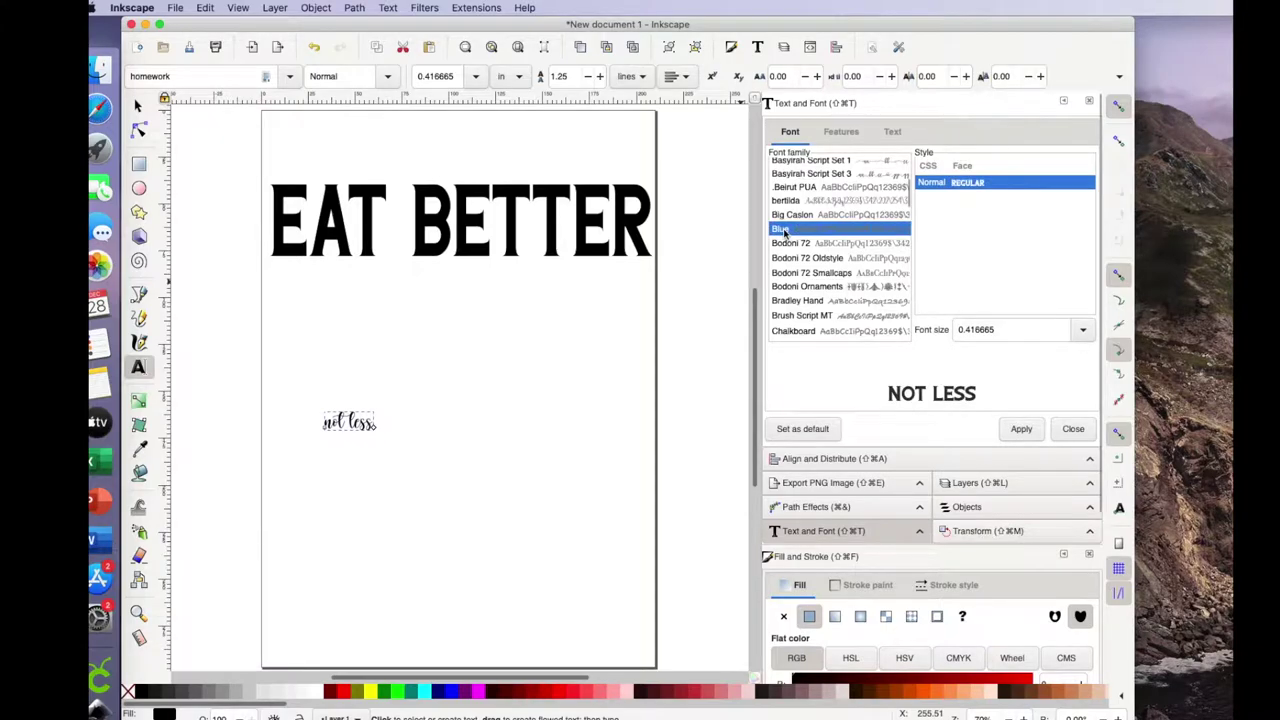
{"action": "left_click", "coordinate": [1020, 428]}
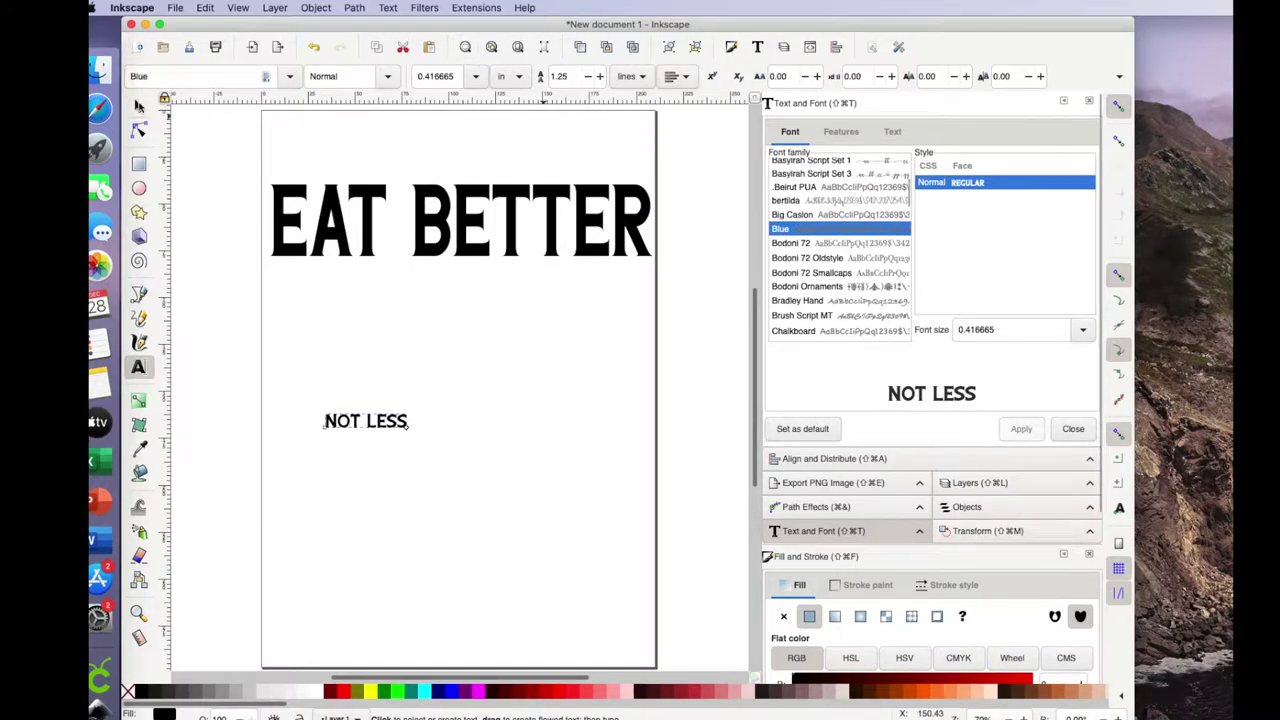
Step: Set NOT LESS to 1.5 inches tall
{"action": "left_click", "coordinate": [138, 105]}
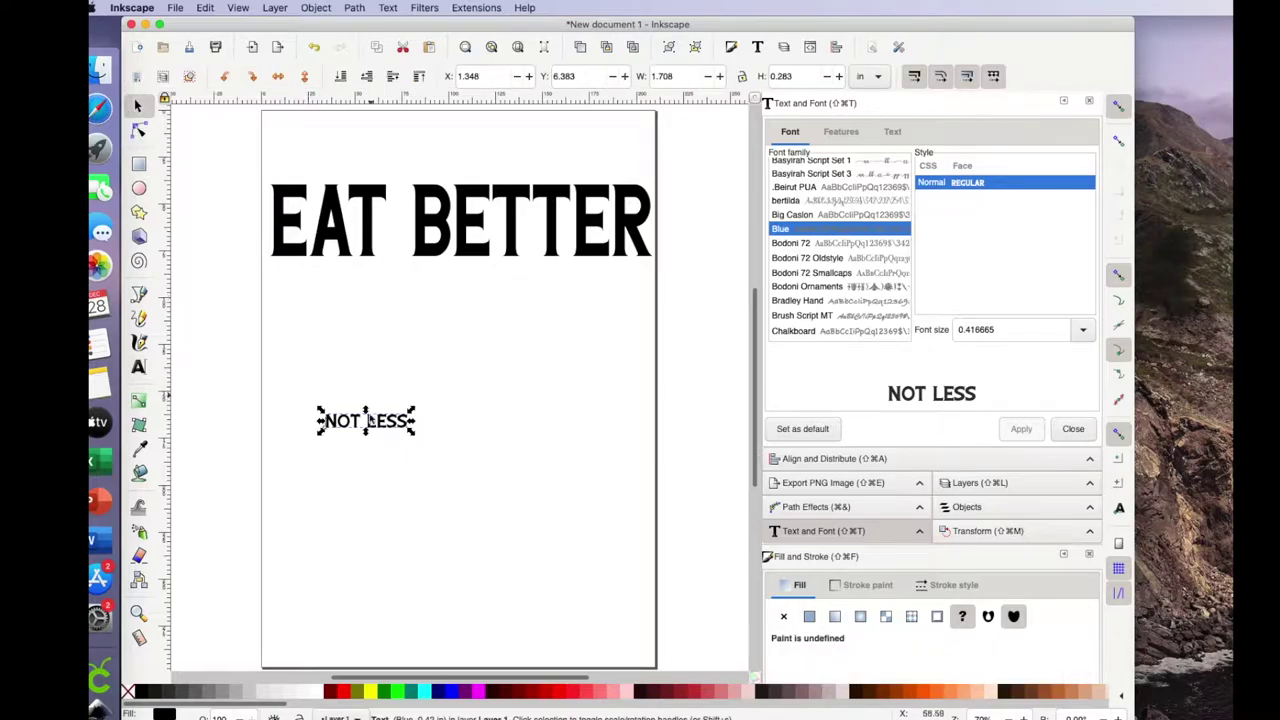
{"action": "left_click", "coordinate": [802, 76]}
{"action": "left_click", "coordinate": [741, 76]}
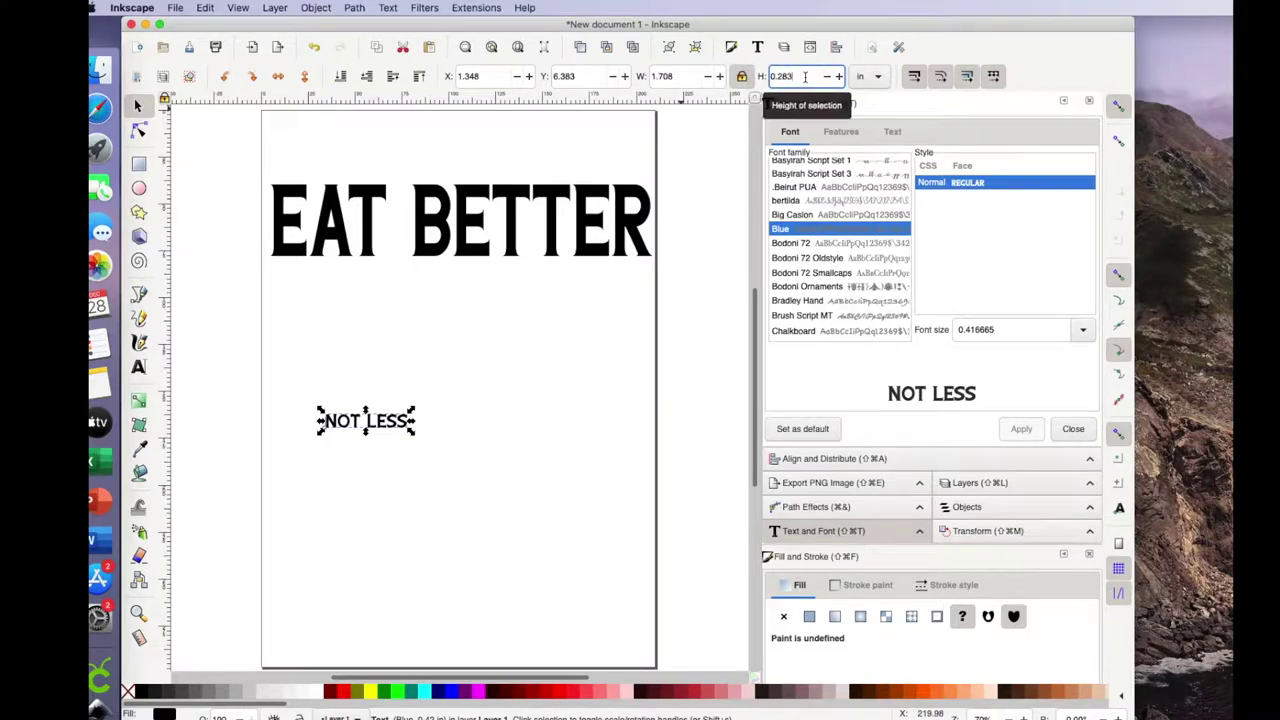
{"action": "key", "text": "BackSpace"}
{"action": "key", "text": "BackSpace"}
{"action": "key", "text": "BackSpace"}
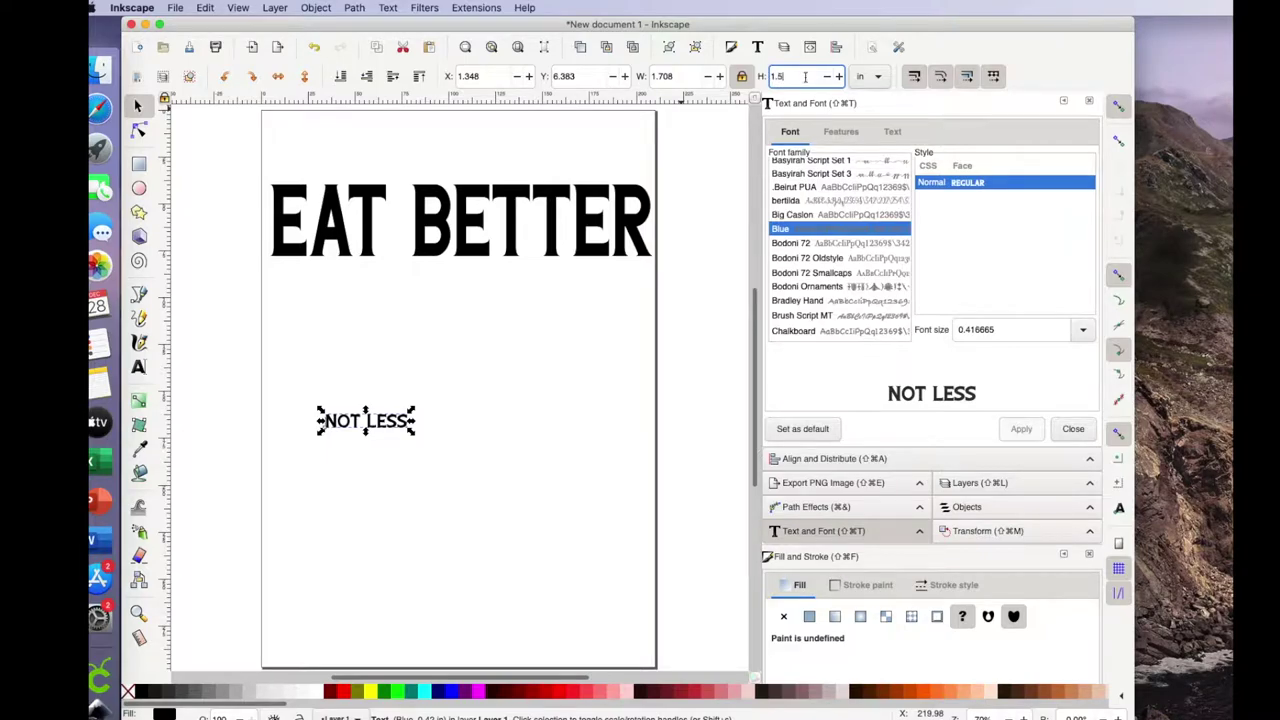
{"action": "type", "text": "1.5"}
{"action": "key", "text": "Return"}
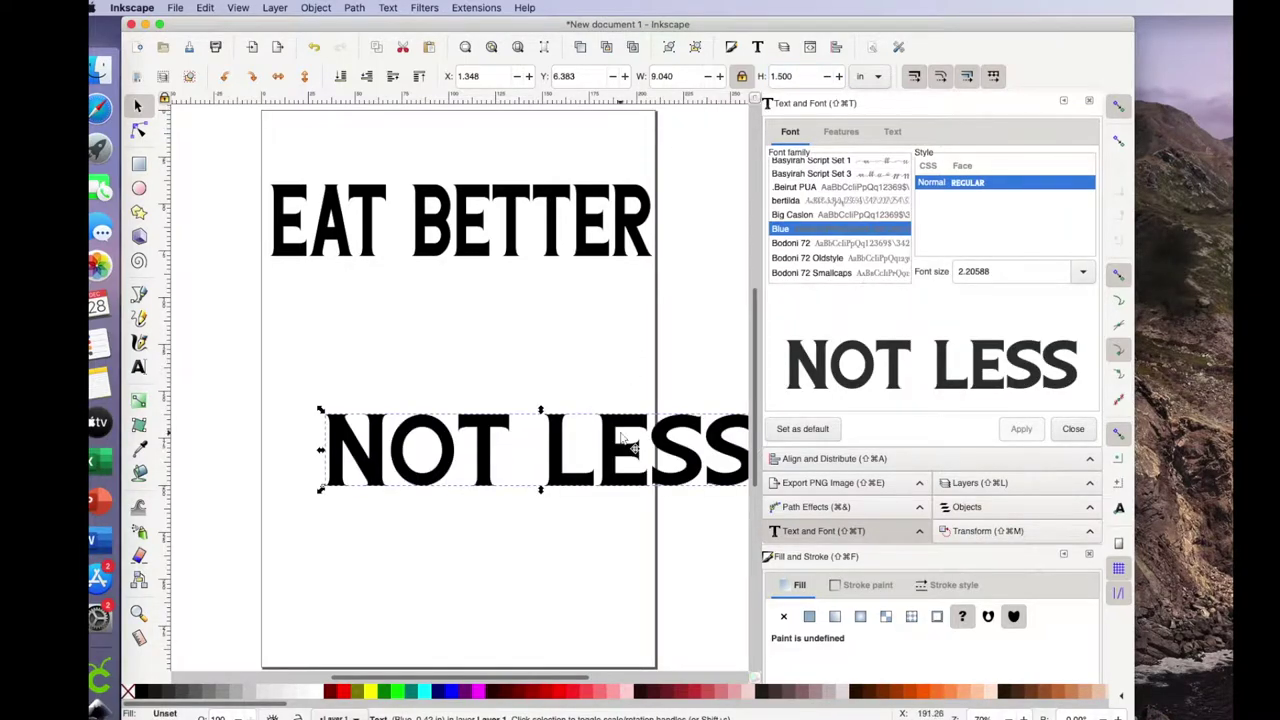
Step: Unlock proportions, narrow NOT LESS and centre it below EAT BETTER
{"action": "left_click_drag", "start_coordinate": [623, 436], "coordinate": [621, 427]}
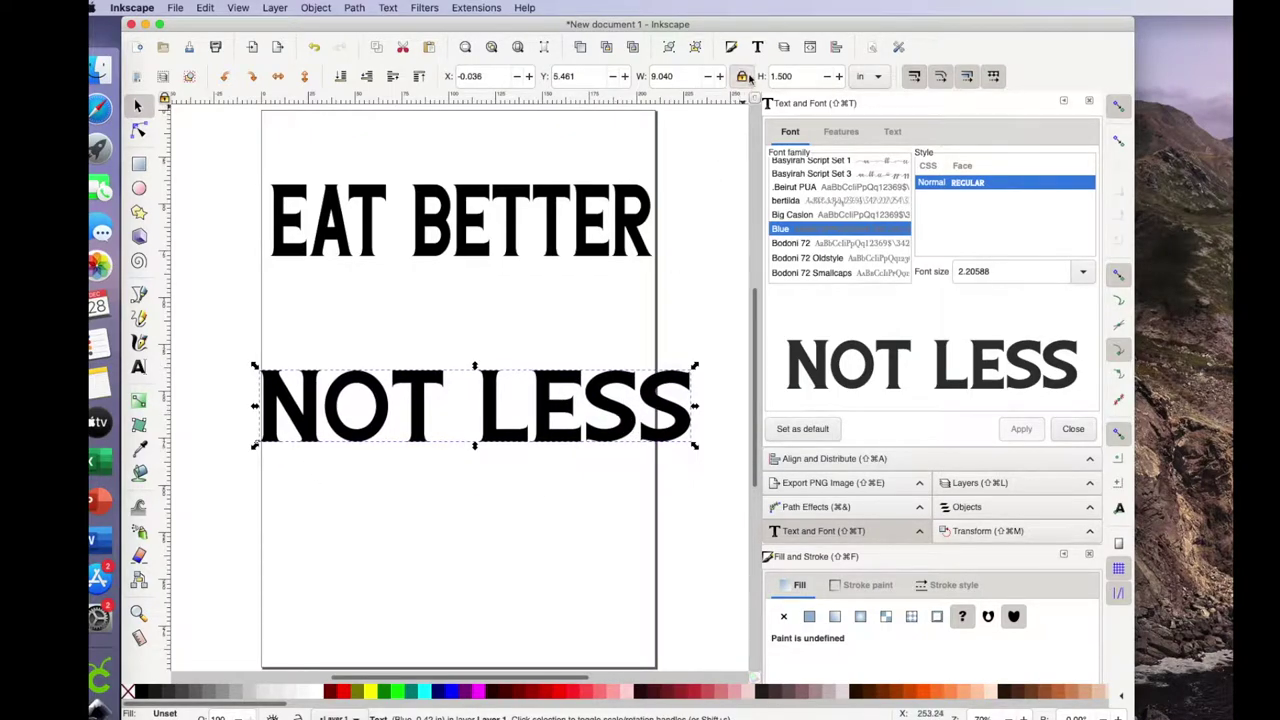
{"action": "left_click", "coordinate": [741, 76]}
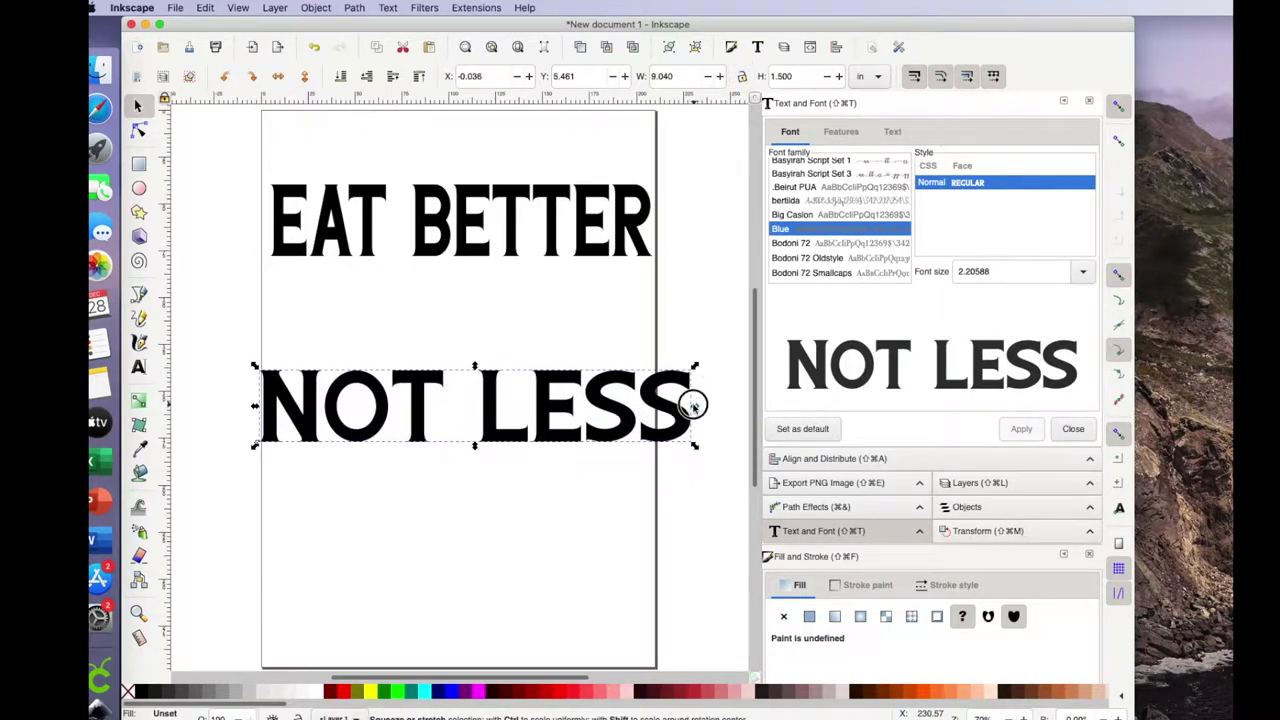
{"action": "left_click_drag", "start_coordinate": [689, 406], "coordinate": [584, 403]}
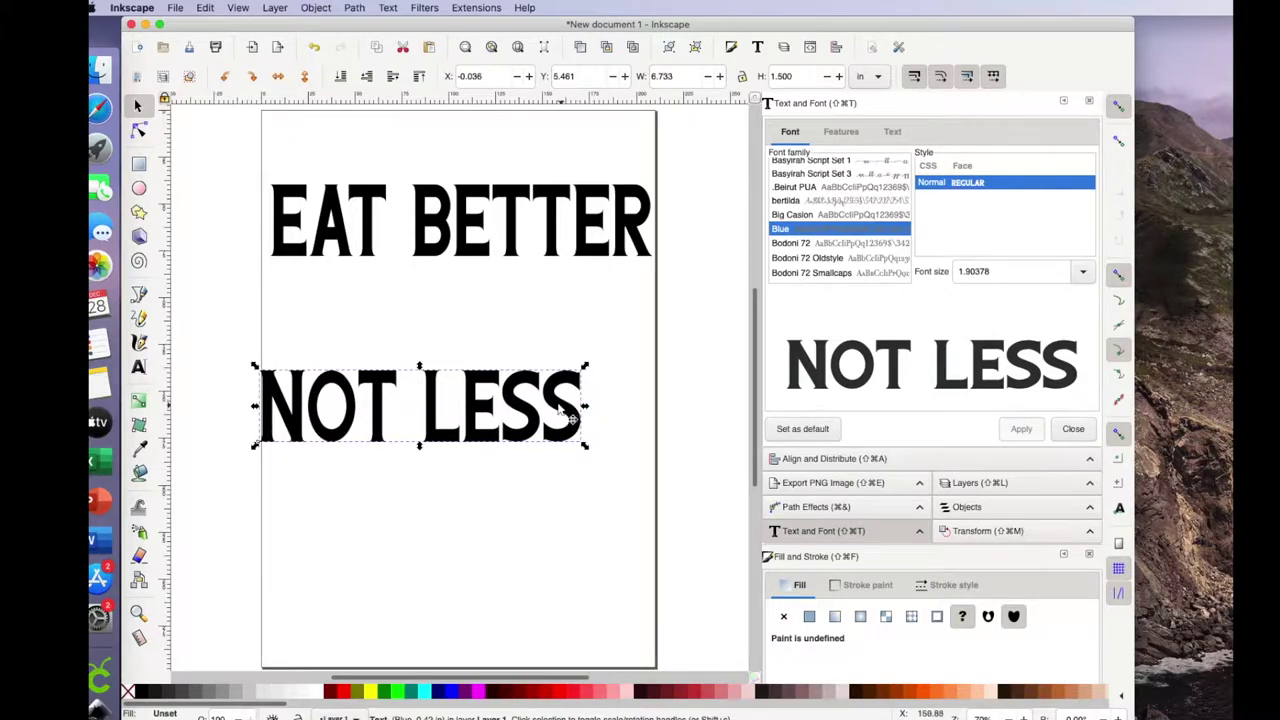
{"action": "left_click_drag", "start_coordinate": [529, 414], "coordinate": [570, 432]}
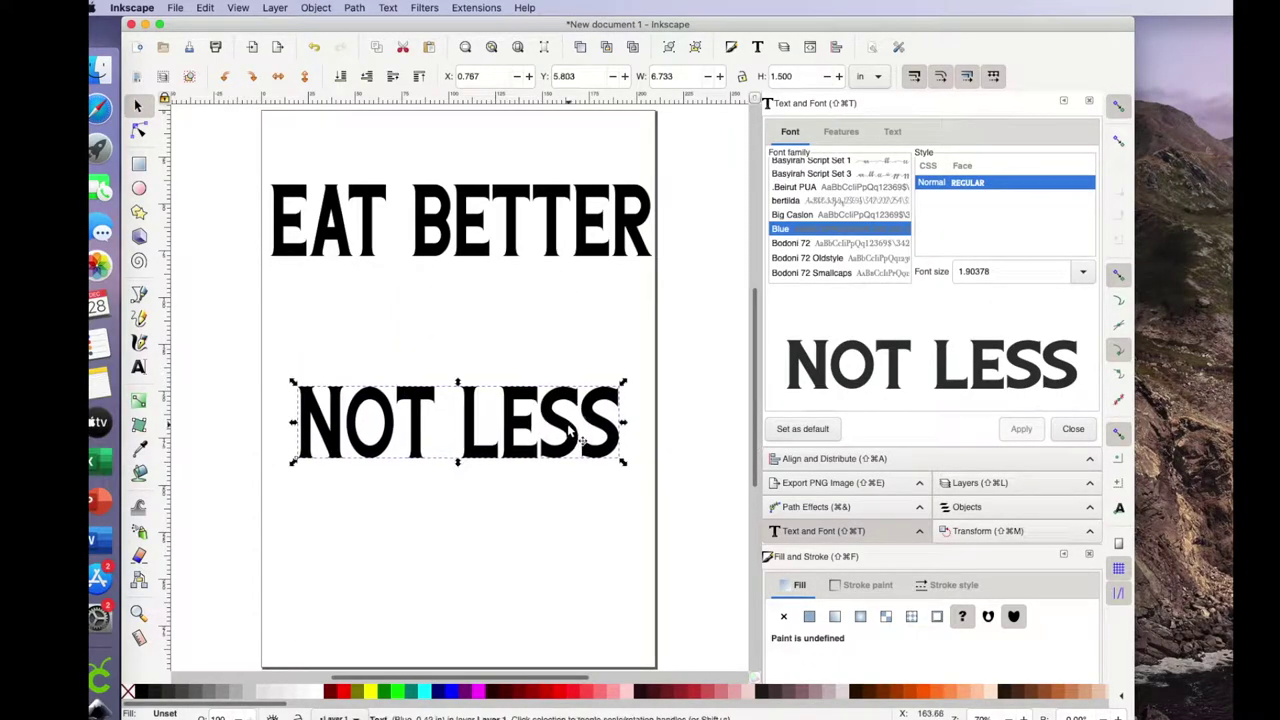
Step: Convert EAT BETTER to paths and bring up the Path Effects panel
{"action": "left_click", "coordinate": [525, 227]}
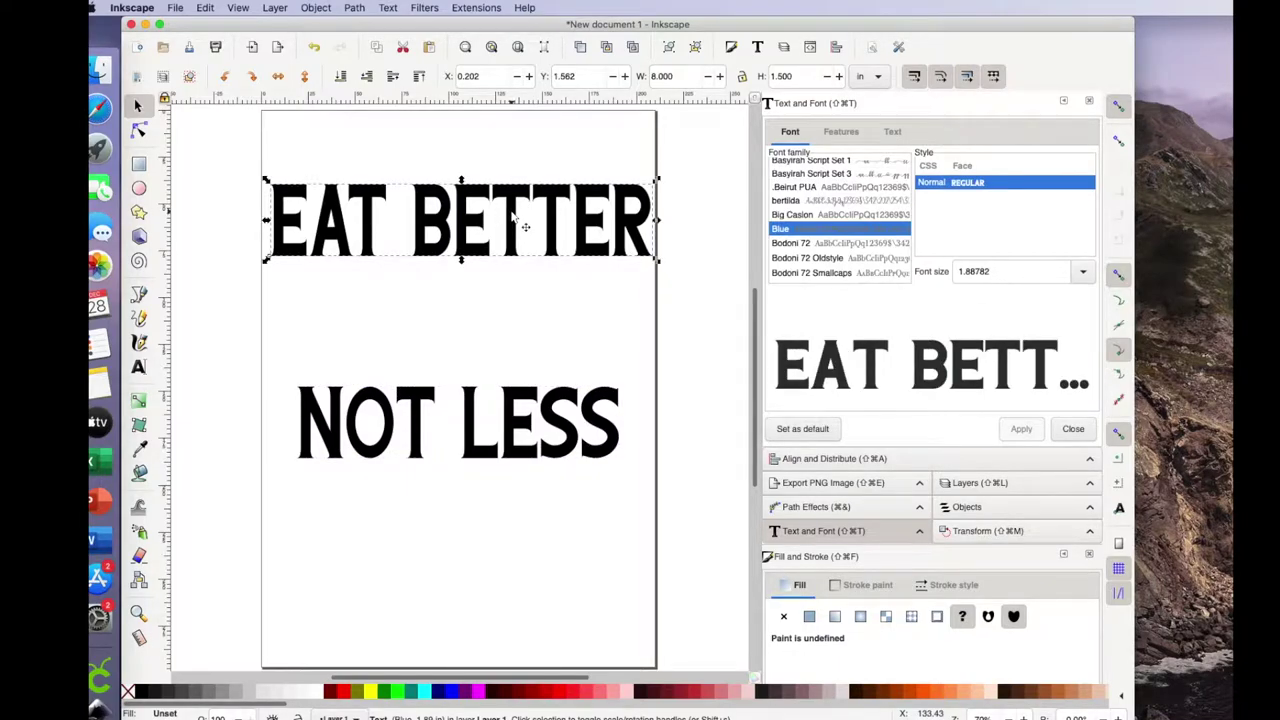
{"action": "left_click", "coordinate": [355, 8]}
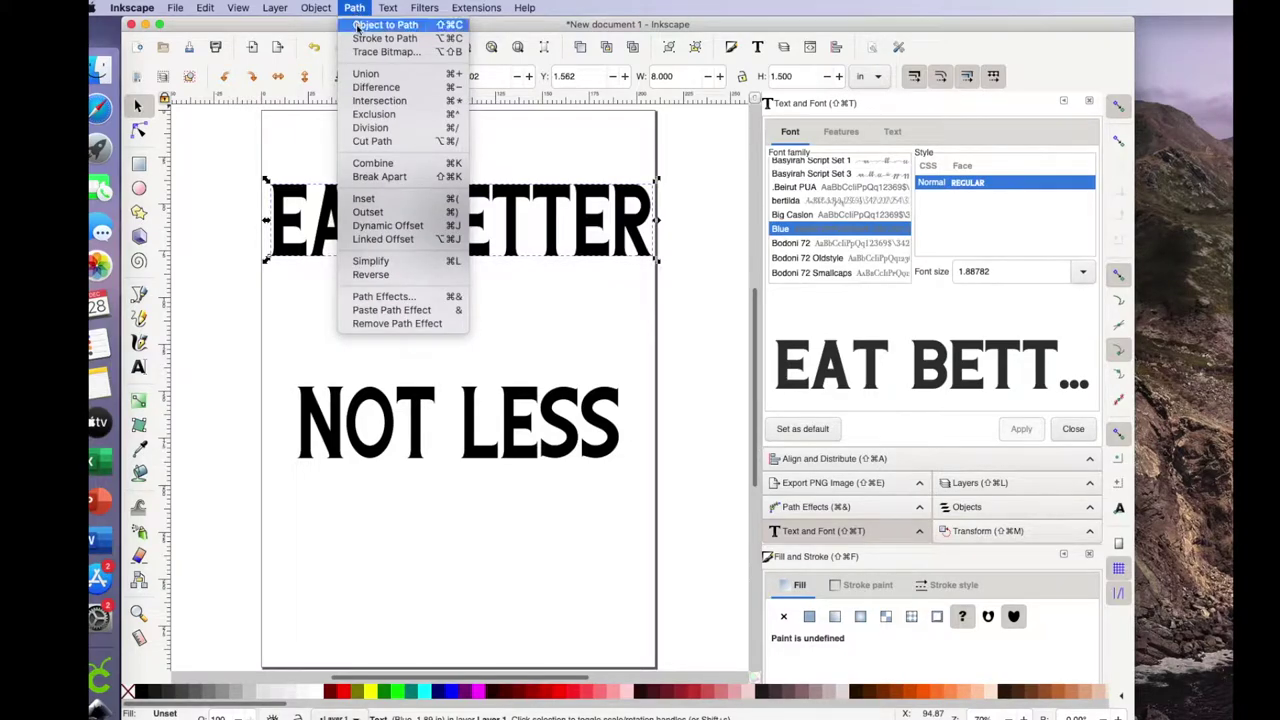
{"action": "left_click", "coordinate": [357, 26]}
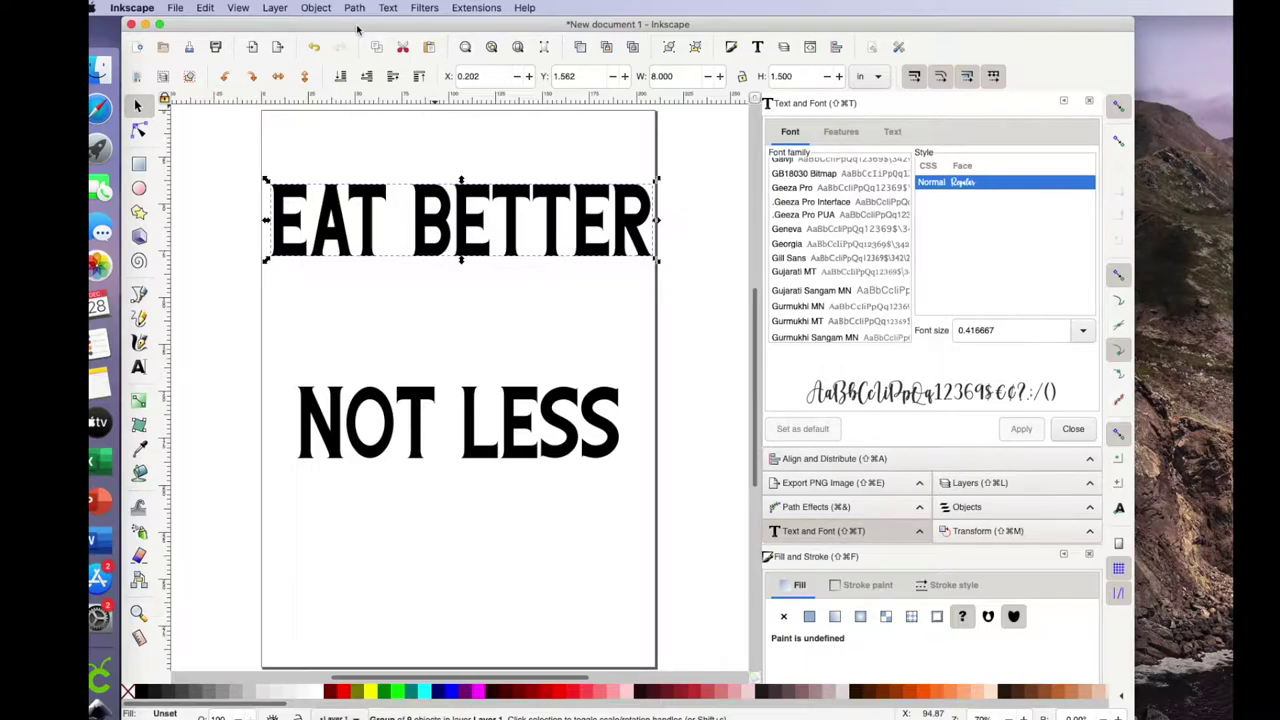
{"action": "left_click", "coordinate": [356, 9]}
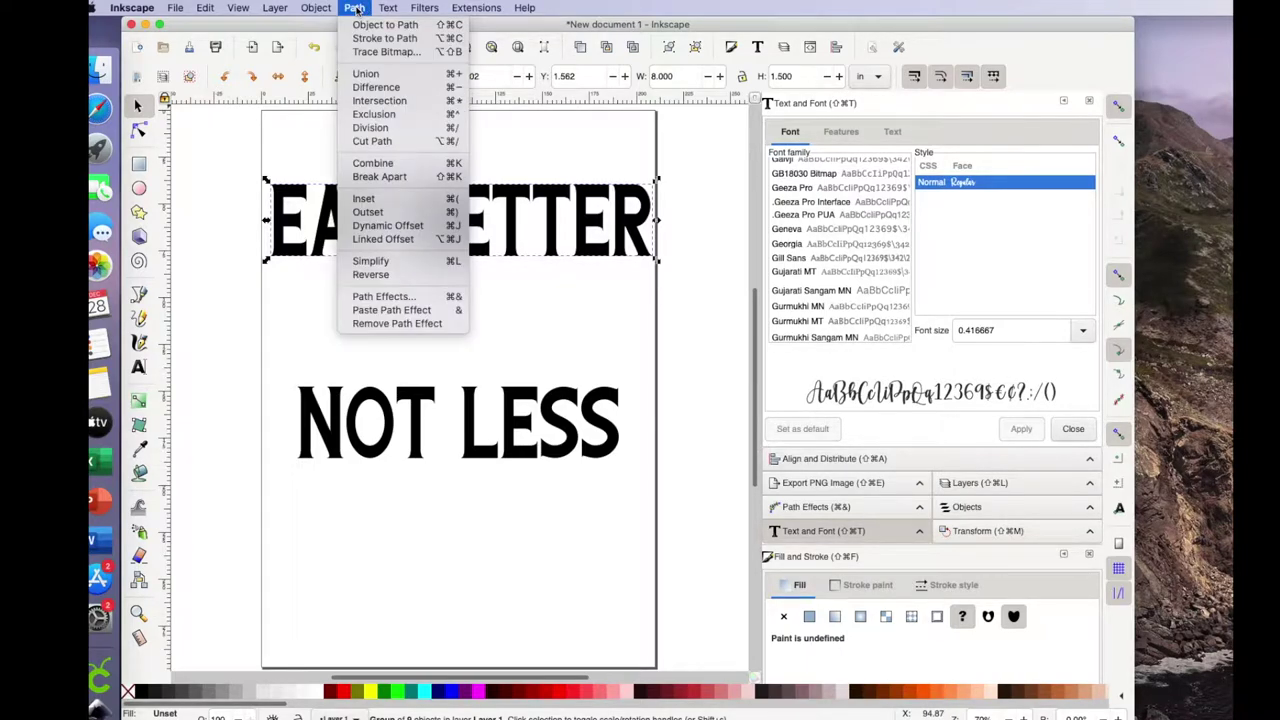
{"action": "left_click", "coordinate": [369, 300]}
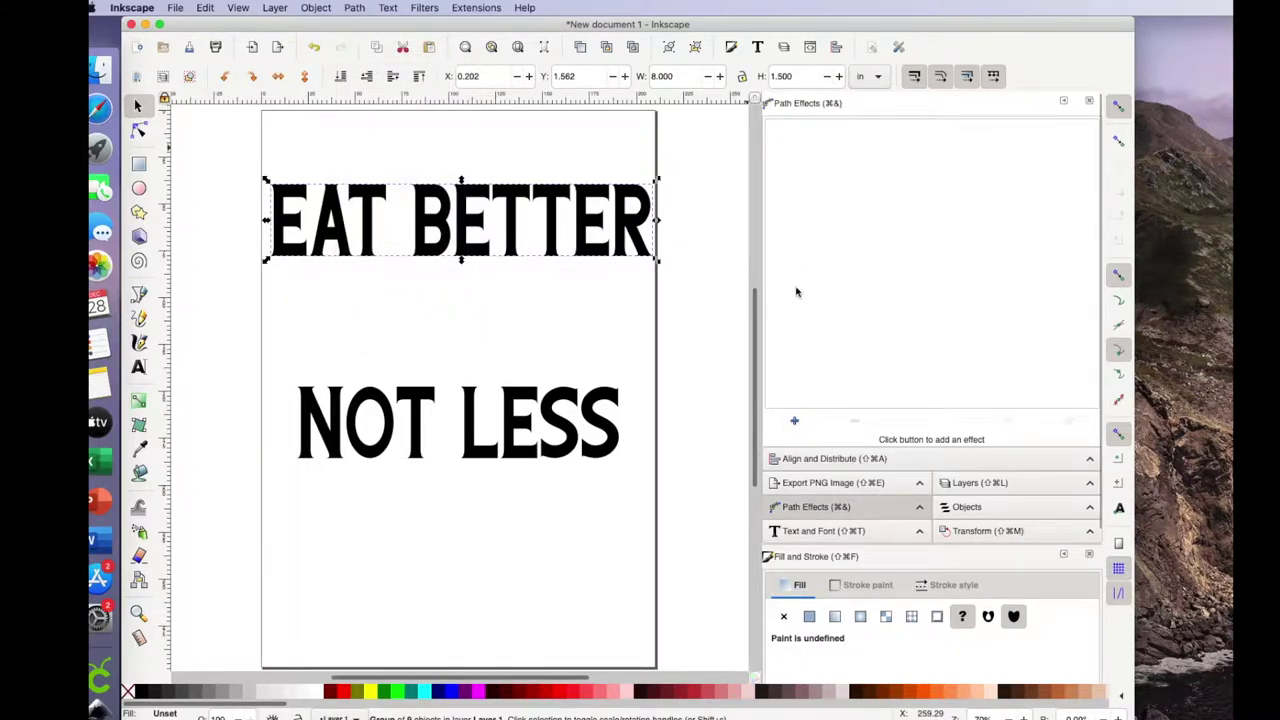
Step: Apply Envelope Deformation to EAT BETTER and pull its top edge up into an arch
{"action": "left_click", "coordinate": [795, 424]}
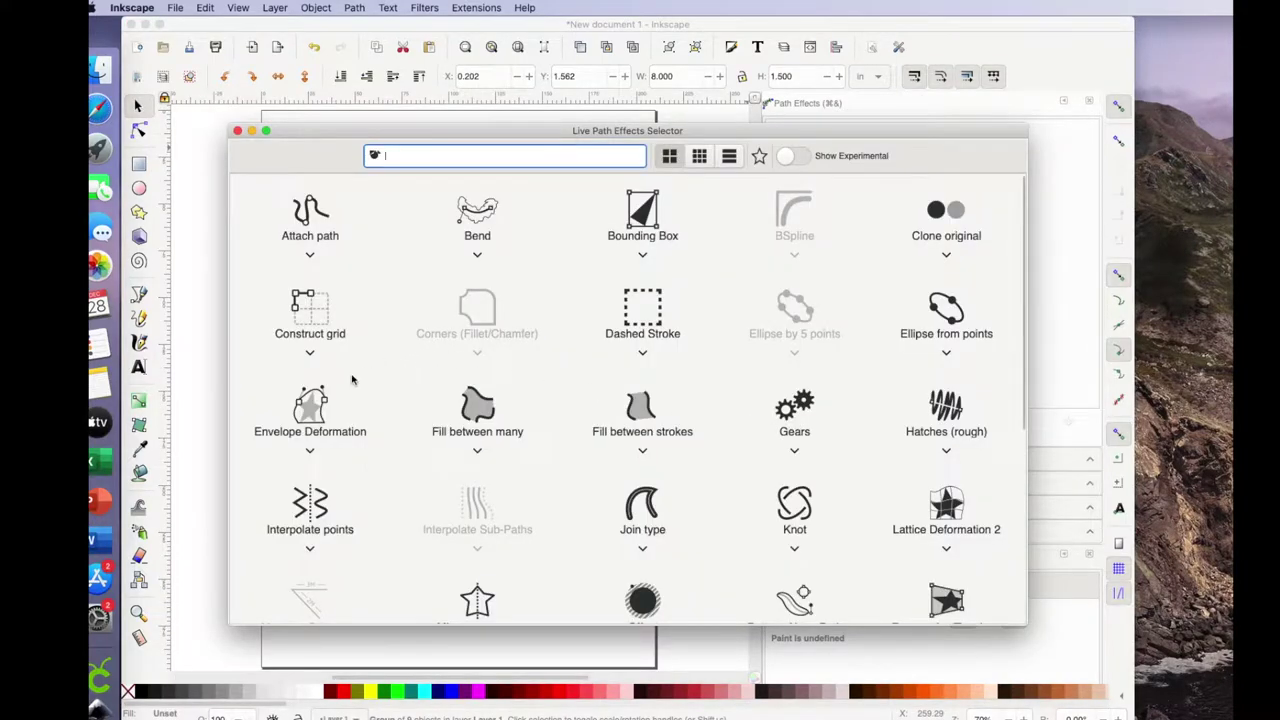
{"action": "left_click", "coordinate": [313, 408]}
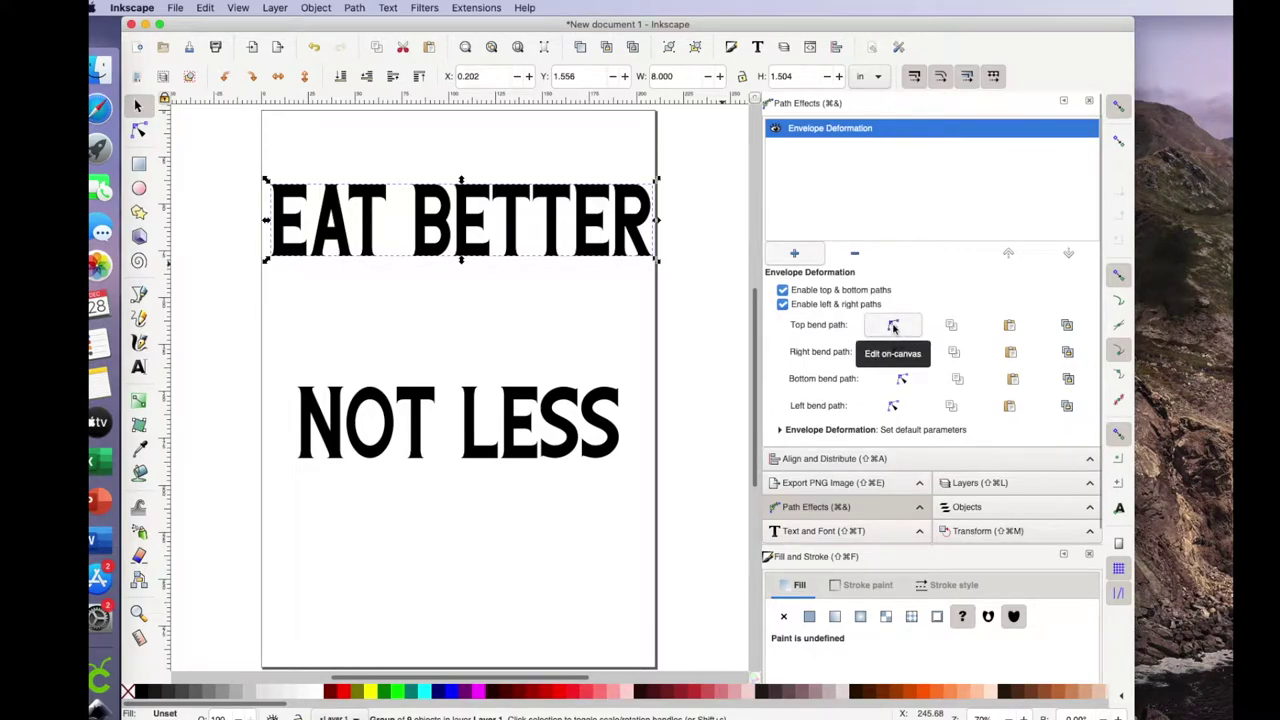
{"action": "left_click", "coordinate": [893, 326]}
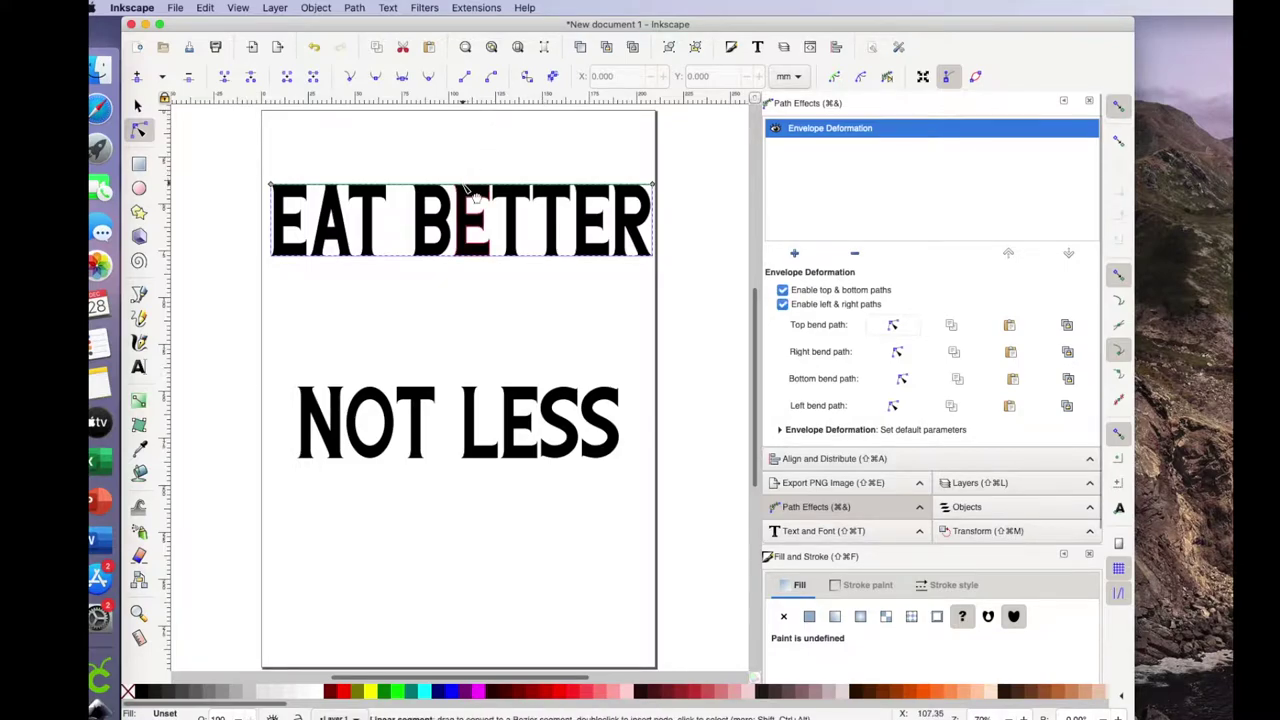
{"action": "left_click_drag", "start_coordinate": [465, 187], "coordinate": [474, 156]}
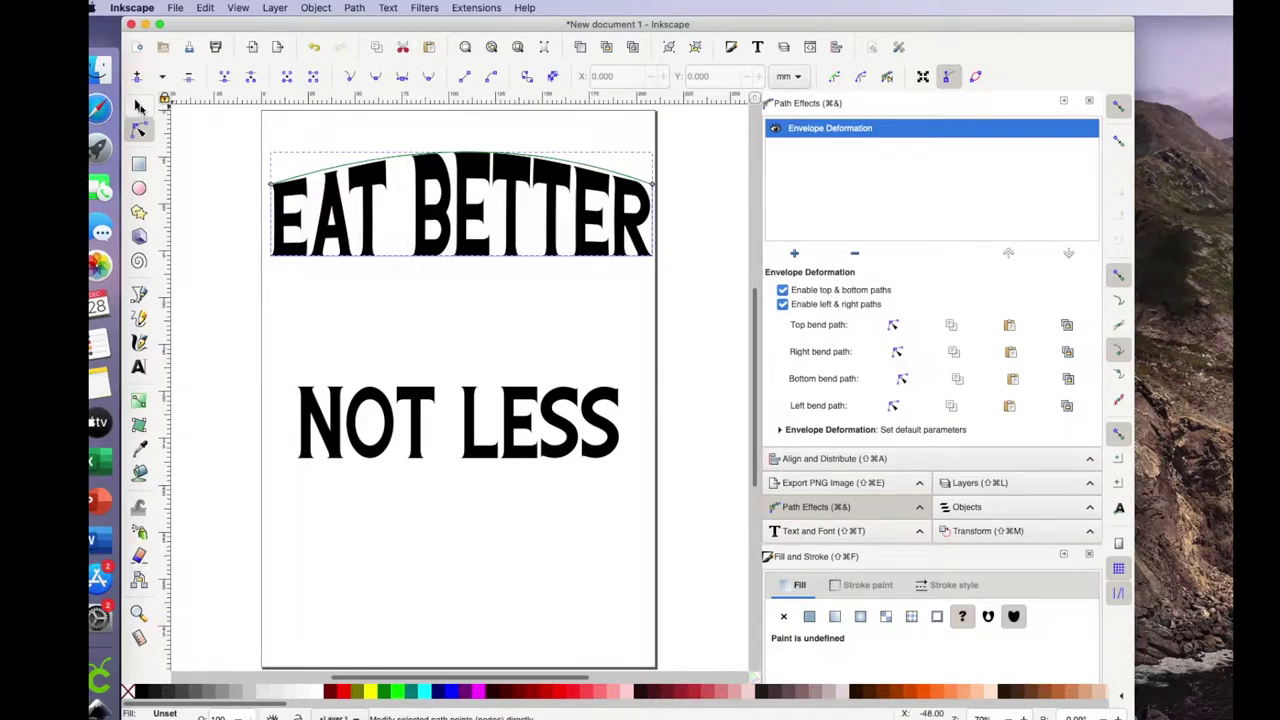
Step: Flatten the arched EAT BETTER into a plain path, then select NOT LESS
{"action": "left_click", "coordinate": [138, 105]}
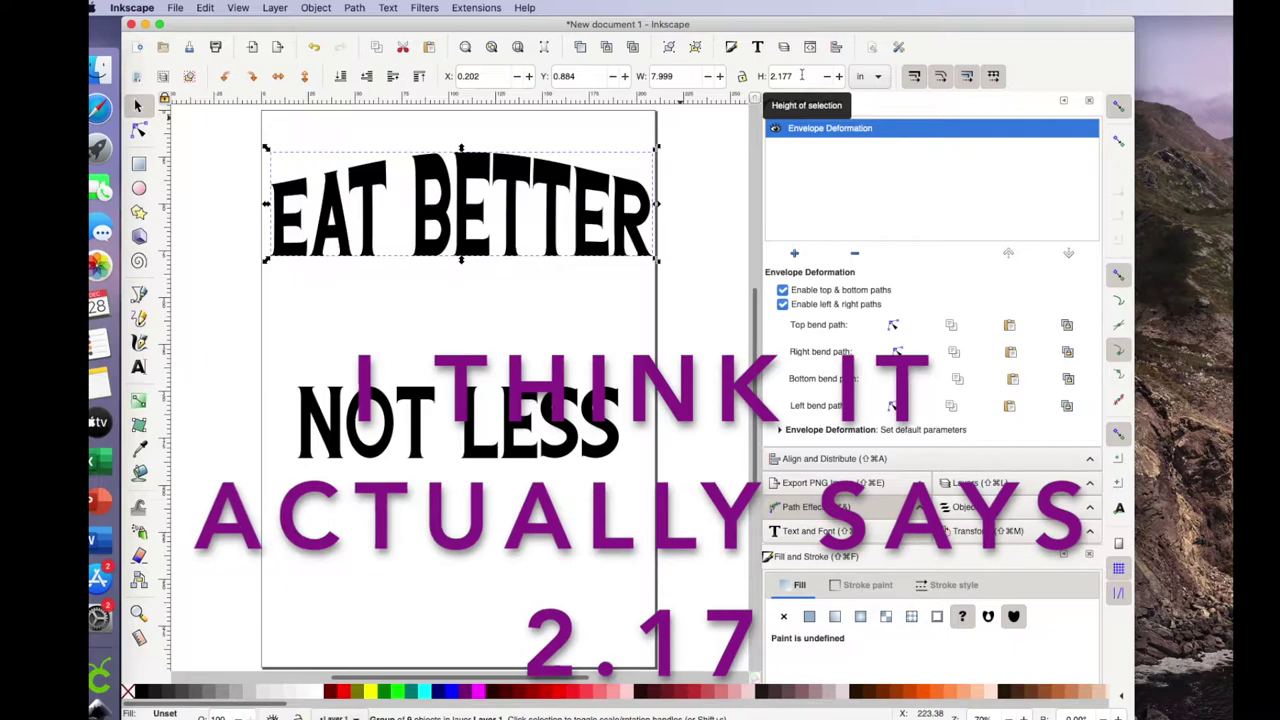
{"action": "left_click", "coordinate": [355, 8]}
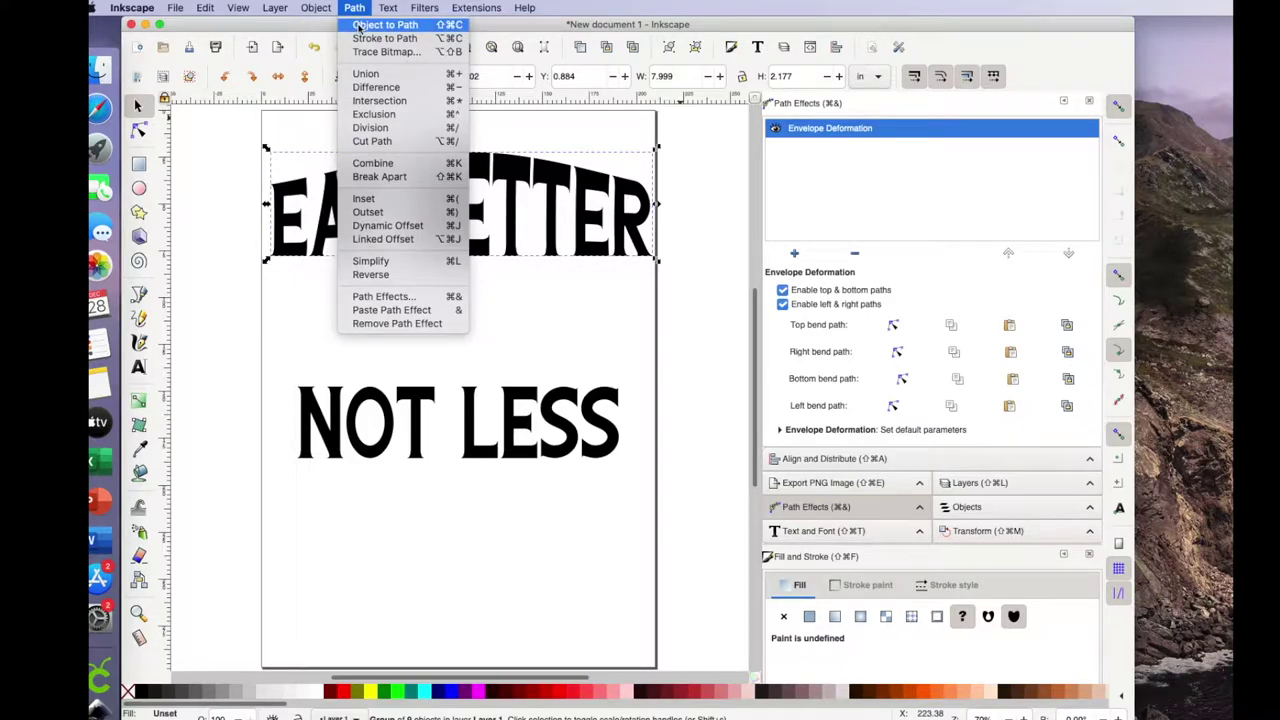
{"action": "left_click", "coordinate": [359, 25]}
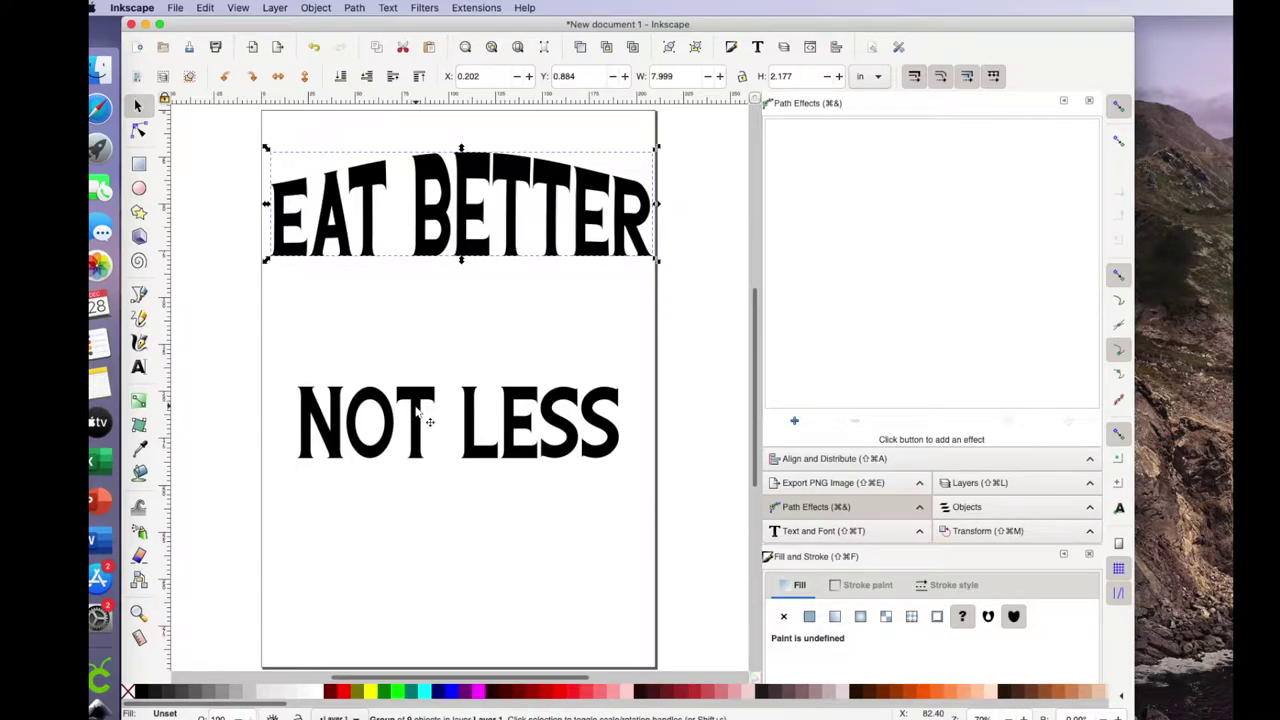
{"action": "left_click", "coordinate": [428, 421]}
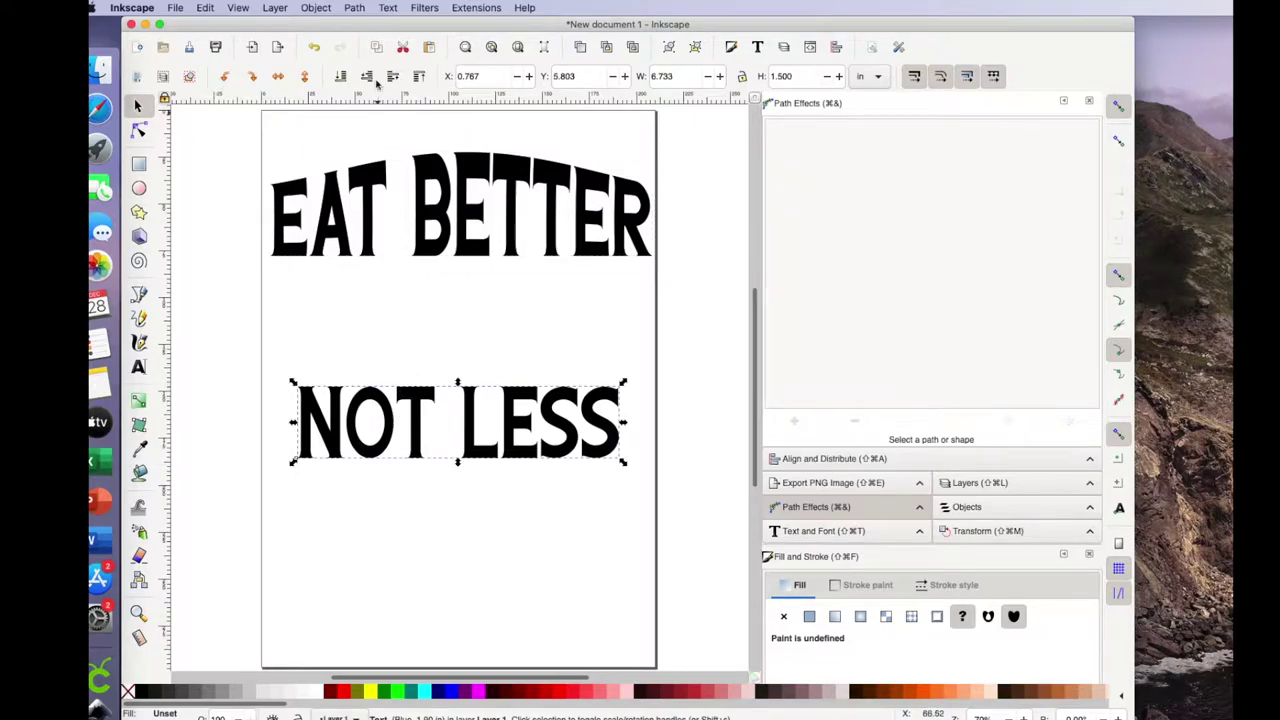
Step: Convert the NOT LESS text into paths
{"action": "left_click", "coordinate": [388, 8]}
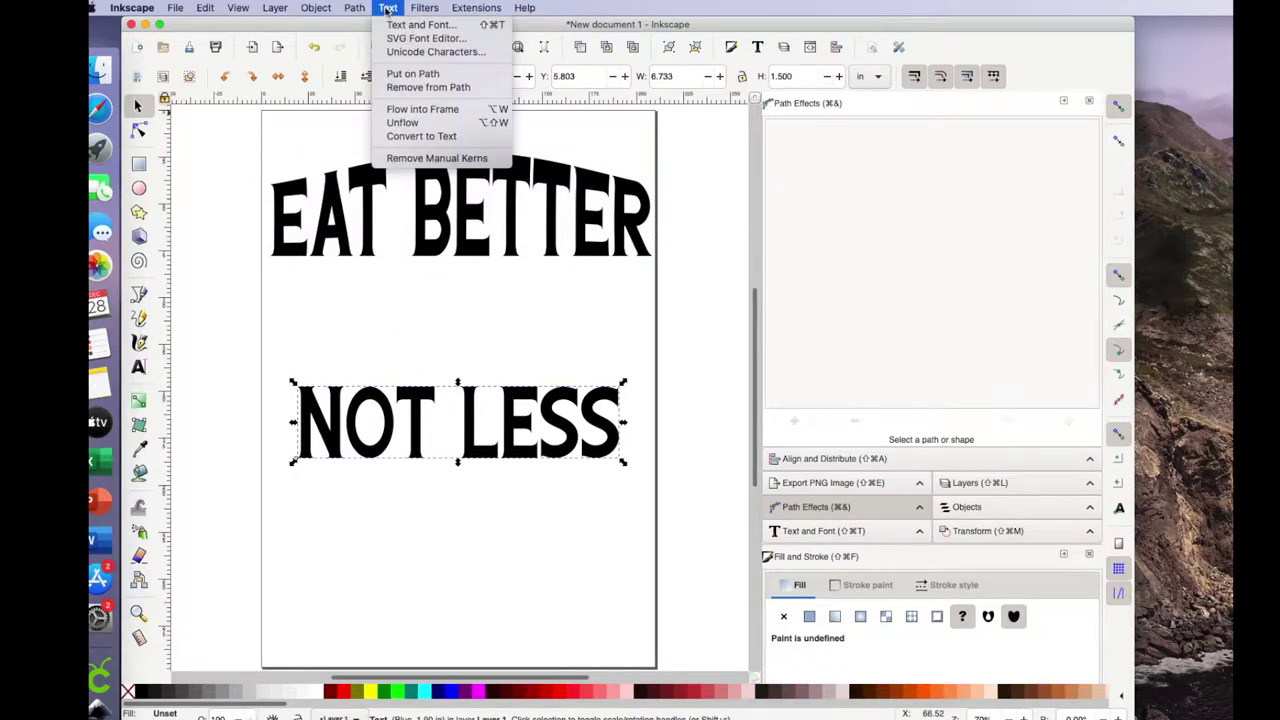
{"action": "mouse_move", "coordinate": [355, 10]}
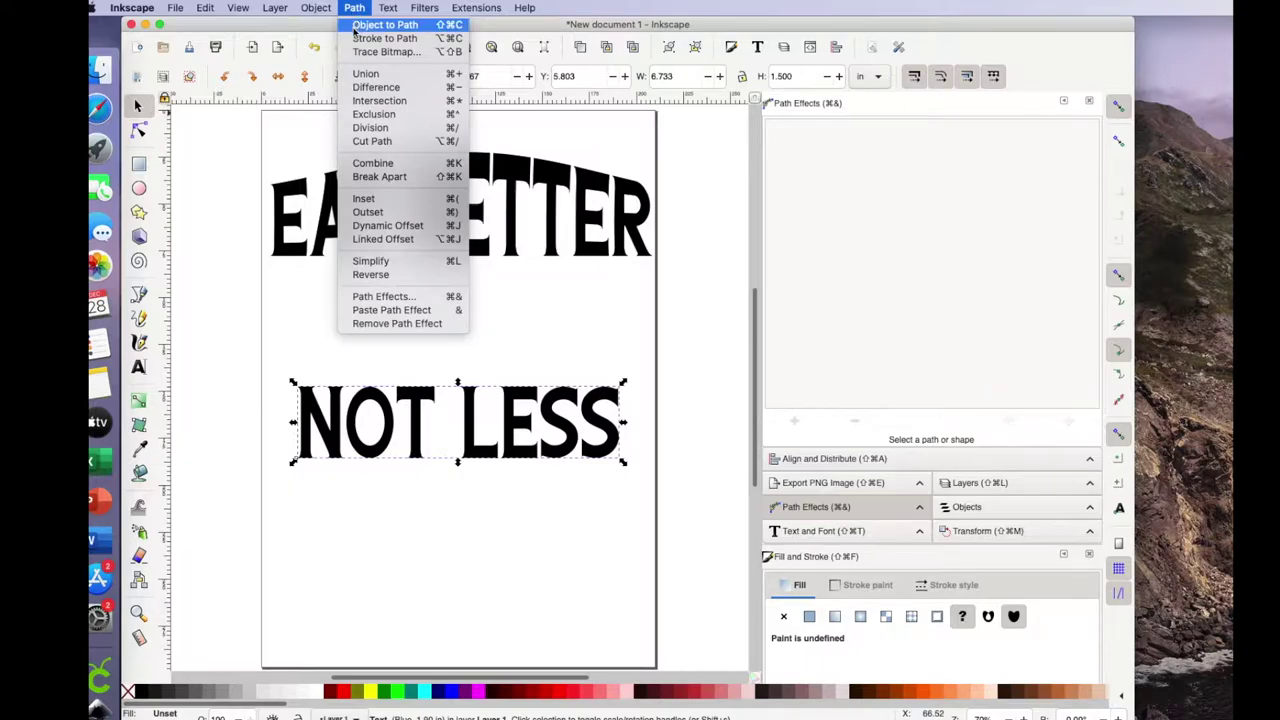
{"action": "left_click", "coordinate": [353, 32]}
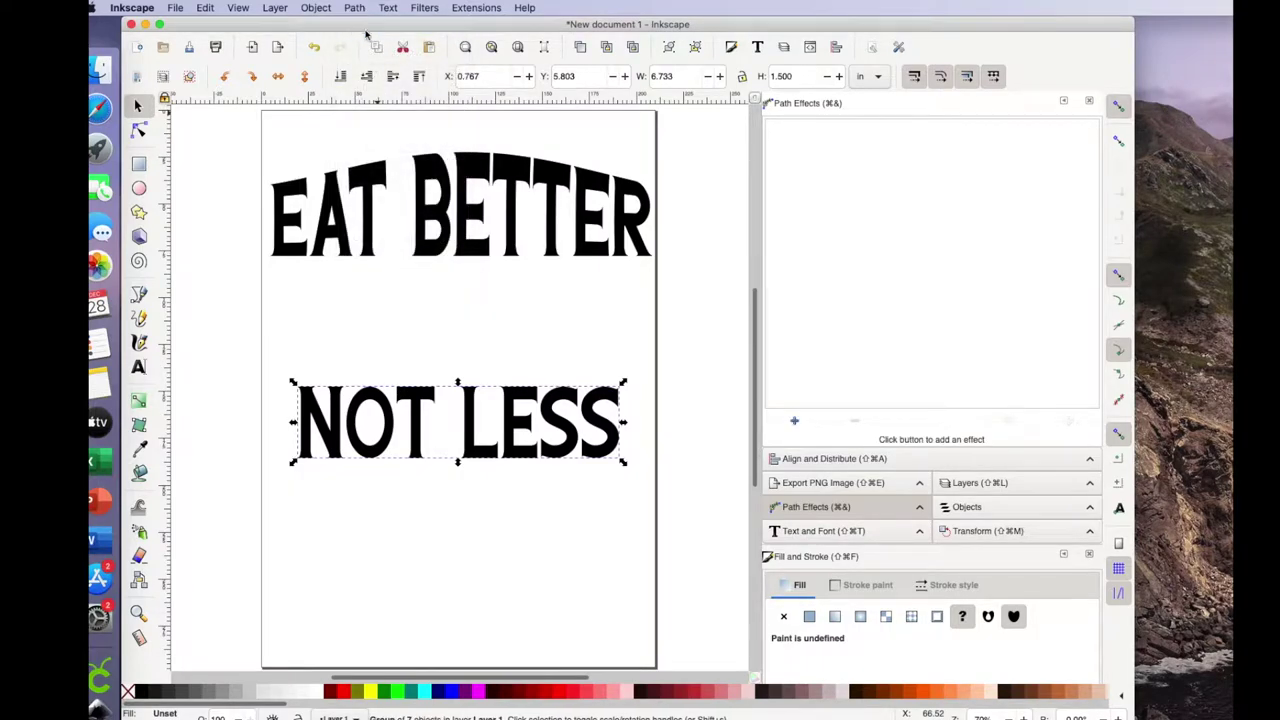
Step: Apply Envelope Deformation to NOT LESS and bow its bottom edge downward
{"action": "left_click", "coordinate": [795, 424]}
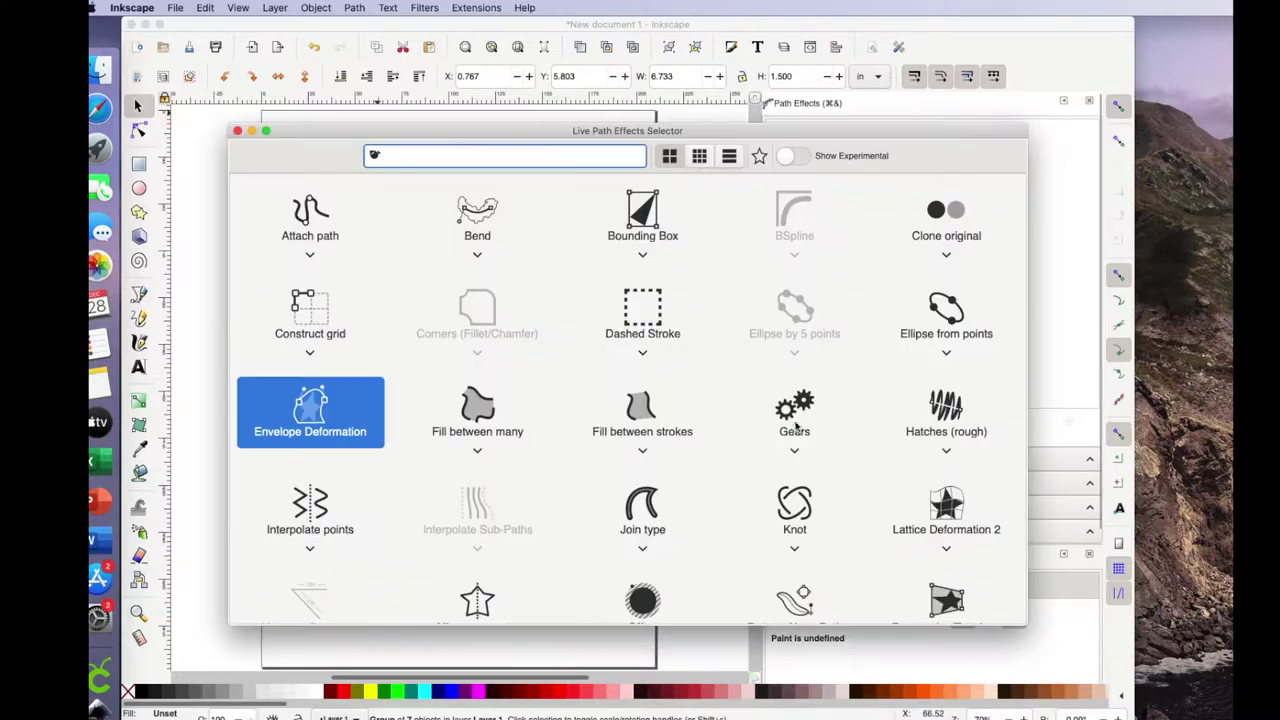
{"action": "left_click", "coordinate": [318, 421]}
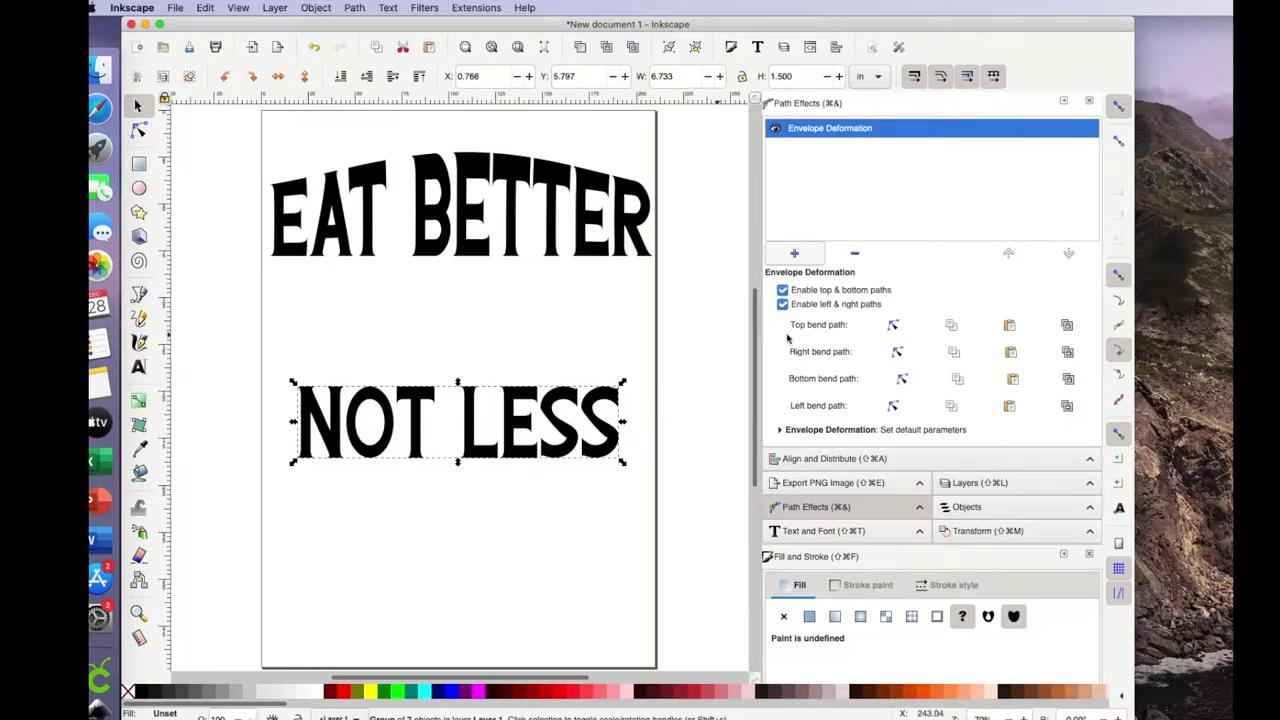
{"action": "left_click", "coordinate": [903, 380]}
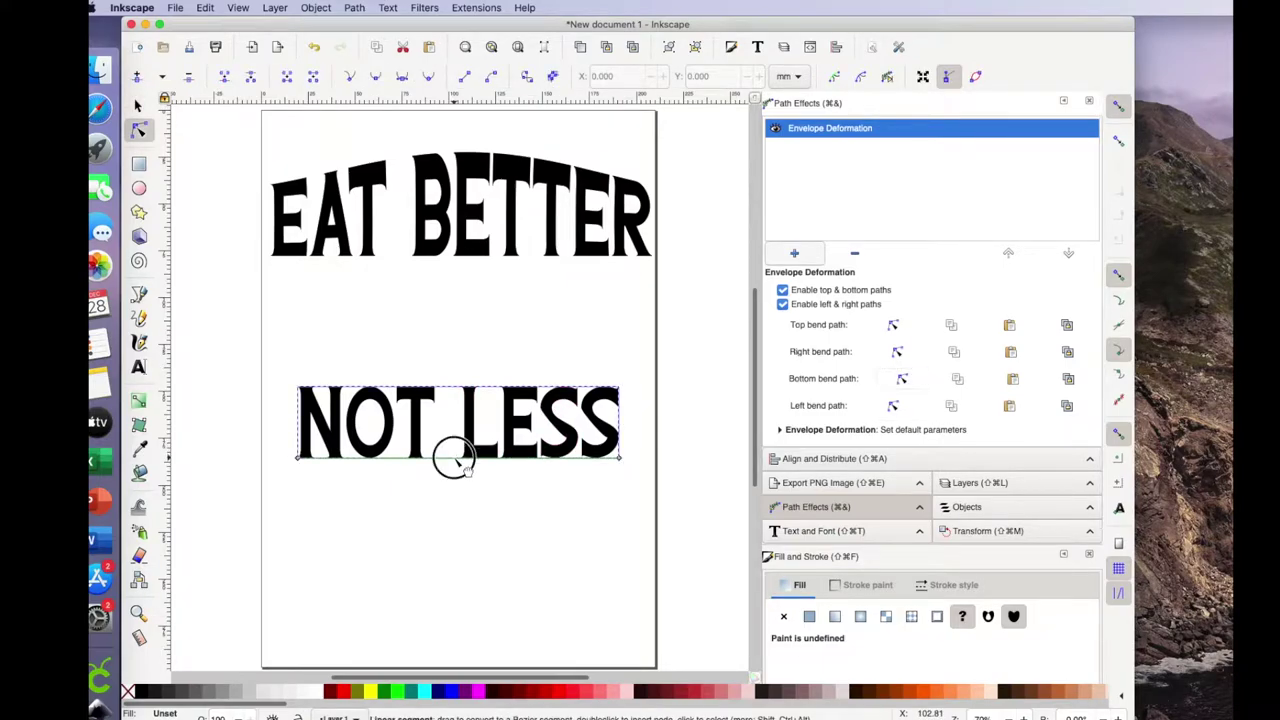
{"action": "left_click_drag", "start_coordinate": [453, 458], "coordinate": [456, 493]}
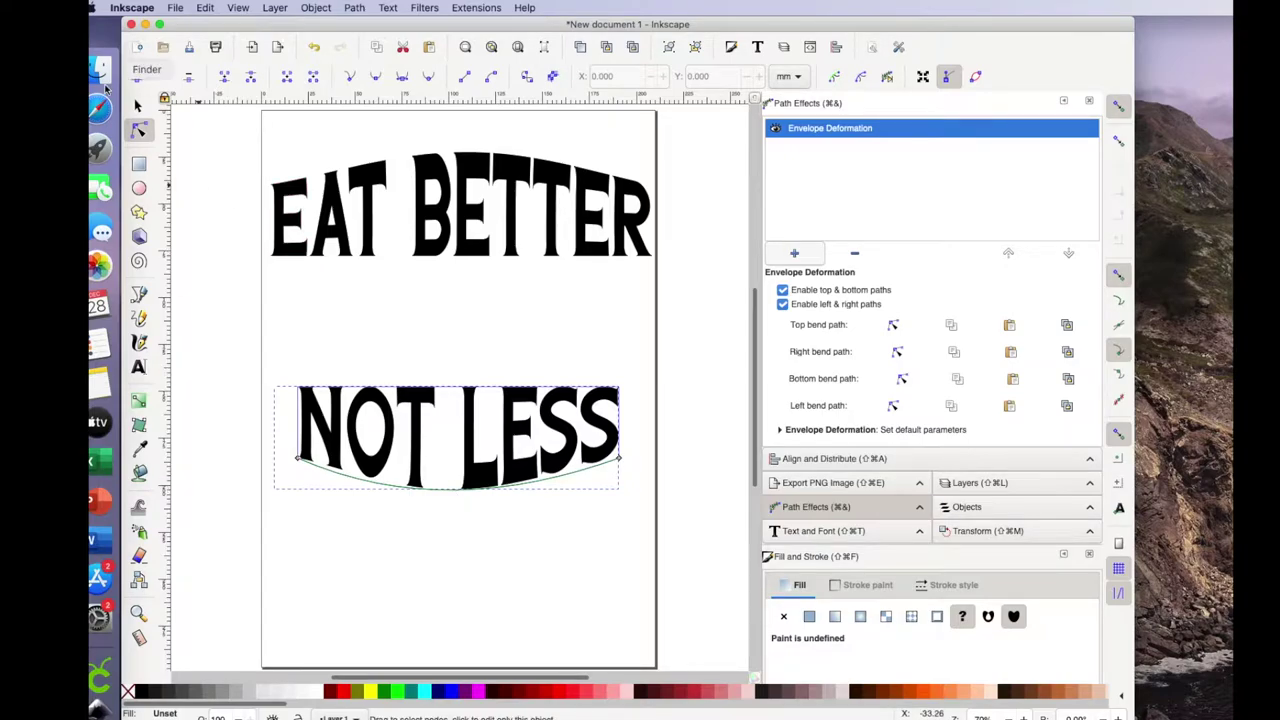
Step: Resize NOT LESS proportionally to 2.110 in tall
{"action": "left_click", "coordinate": [139, 106]}
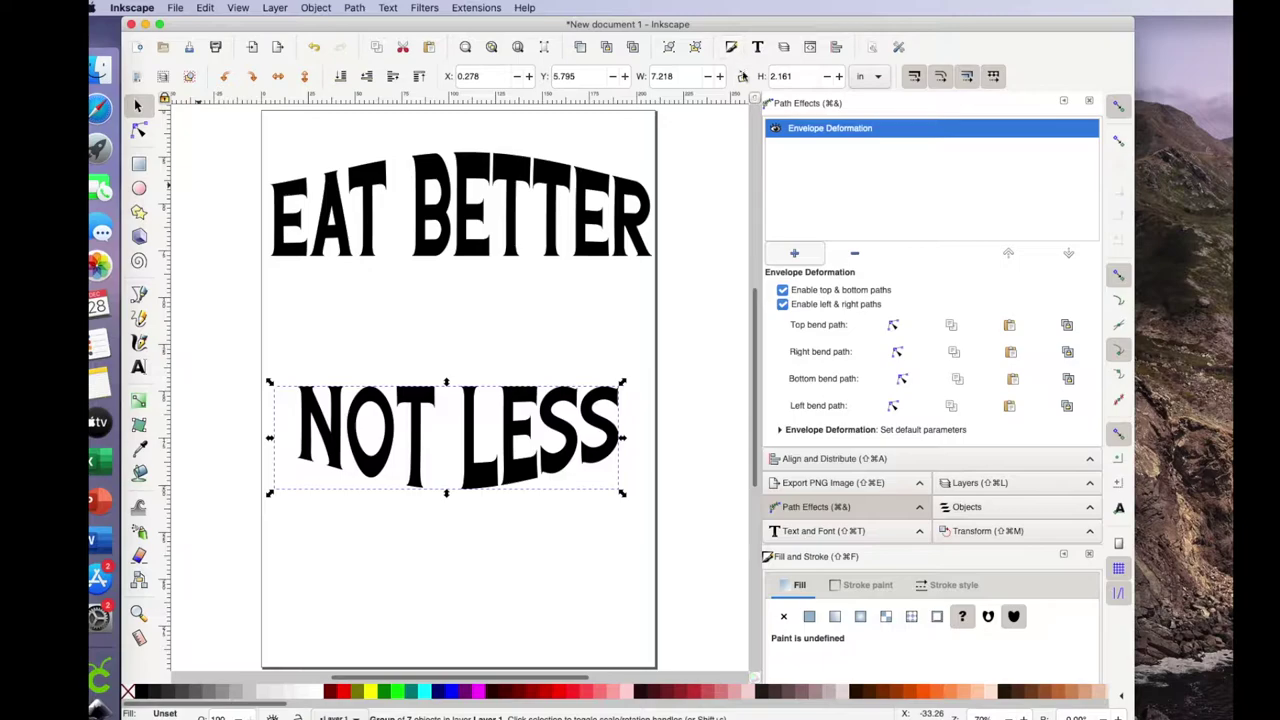
{"action": "left_click", "coordinate": [742, 77]}
{"action": "left_click", "coordinate": [802, 76]}
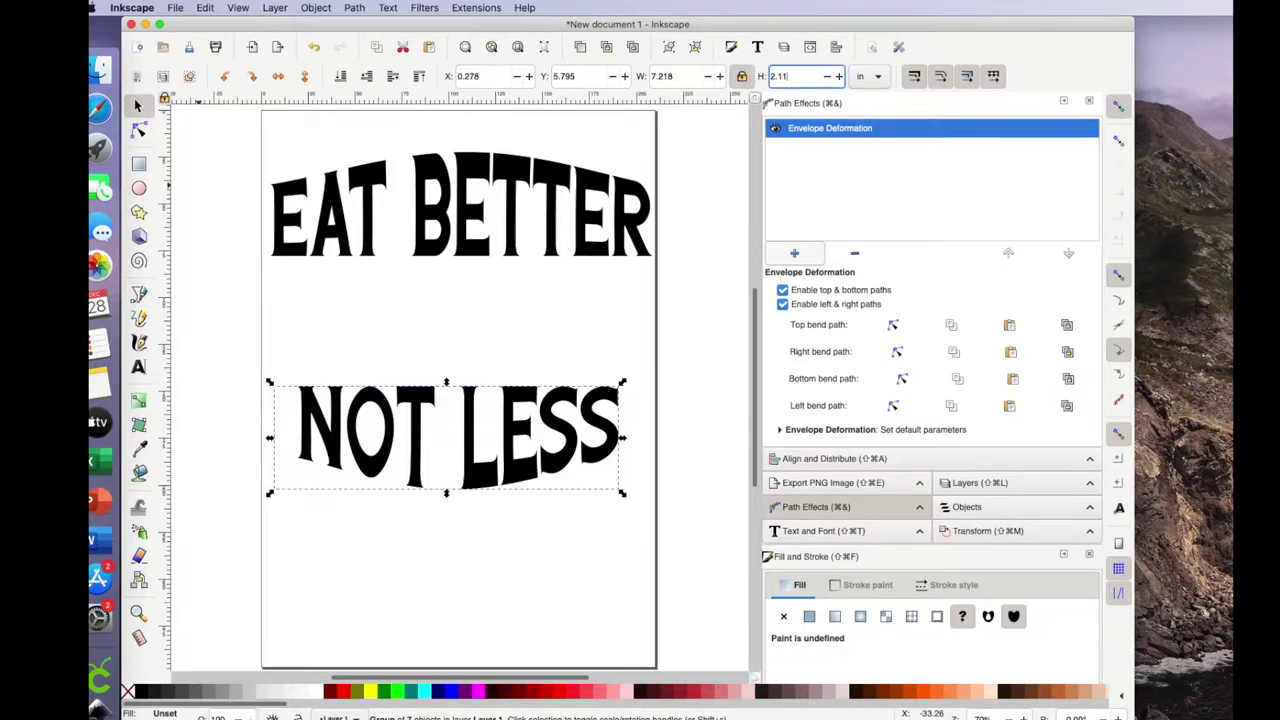
{"action": "key", "text": "Return"}
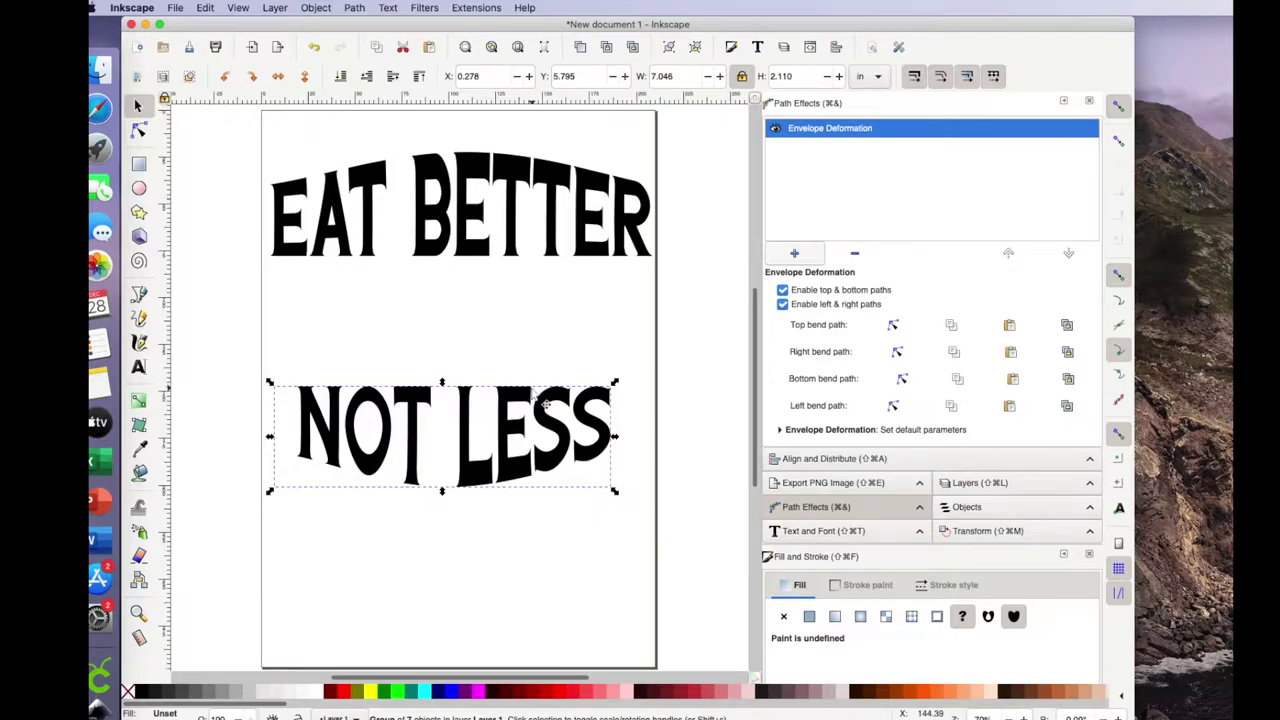
Step: Convert the curved NOT LESS into a plain path
{"action": "left_click", "coordinate": [451, 406]}
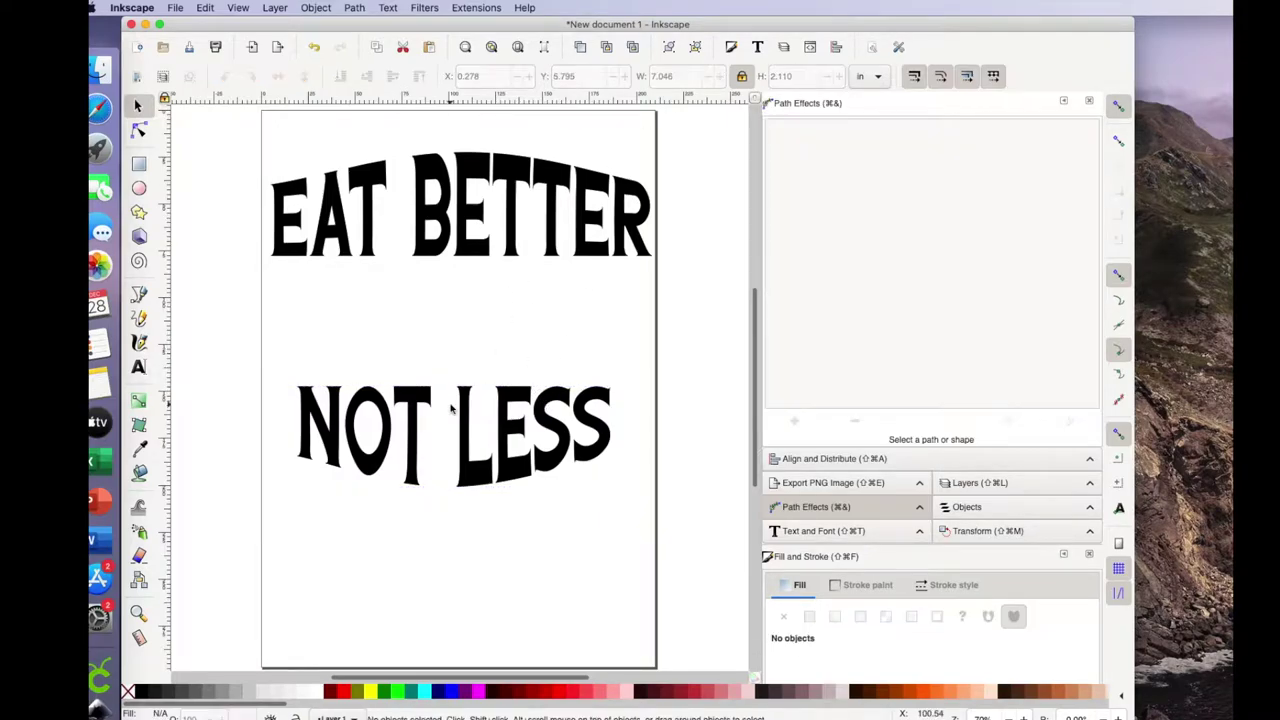
{"action": "left_click", "coordinate": [374, 458]}
{"action": "left_click", "coordinate": [353, 8]}
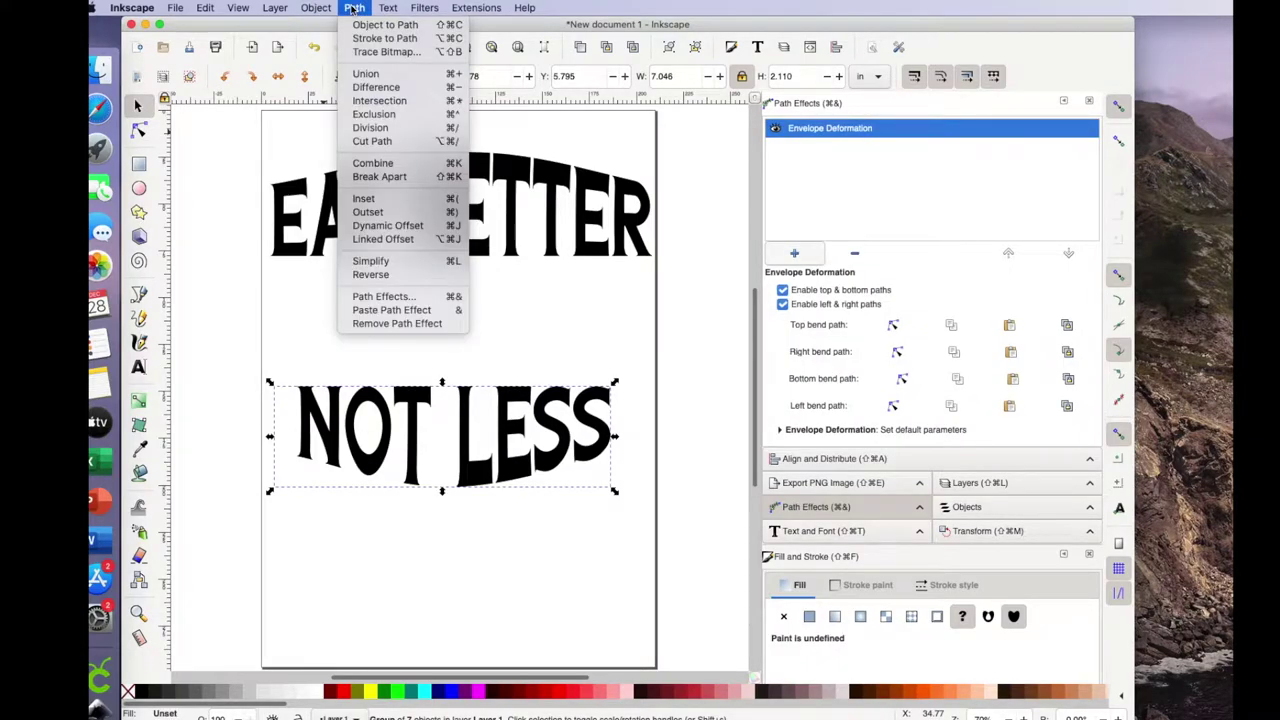
{"action": "left_click", "coordinate": [362, 30]}
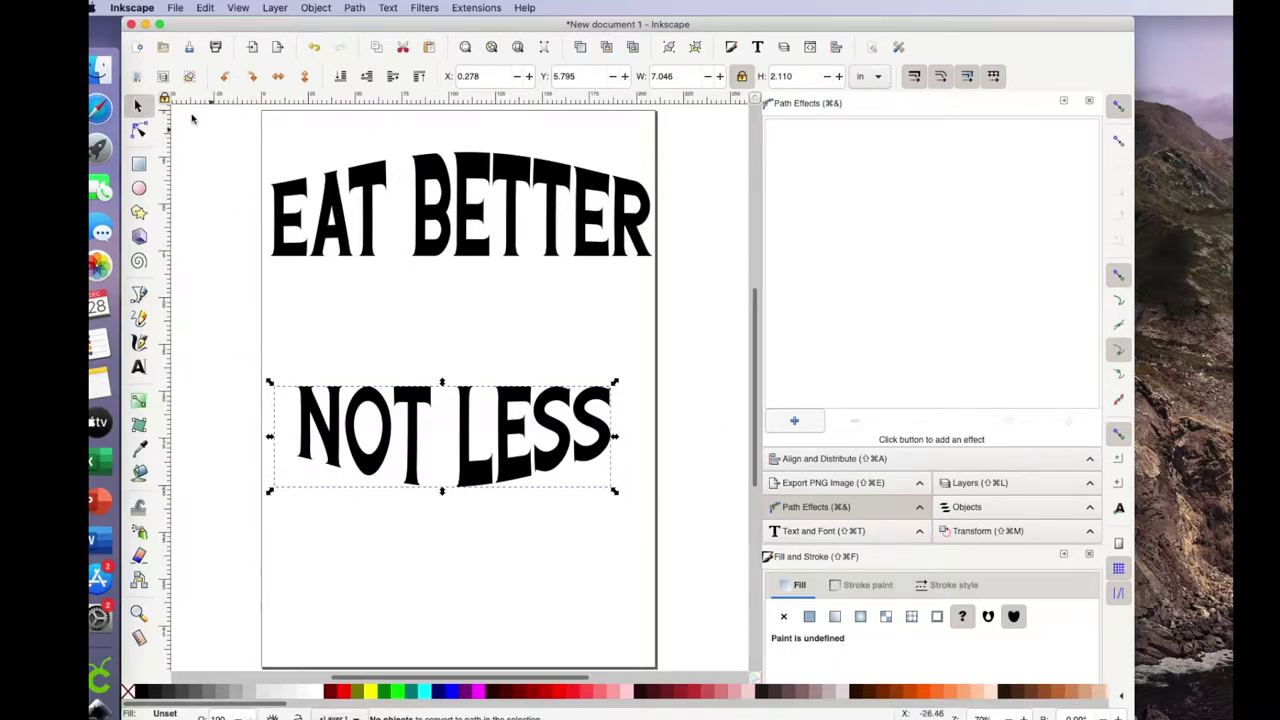
Step: Select both text lines and centre them on the vertical axis with Align and Distribute
{"action": "left_click", "coordinate": [216, 150]}
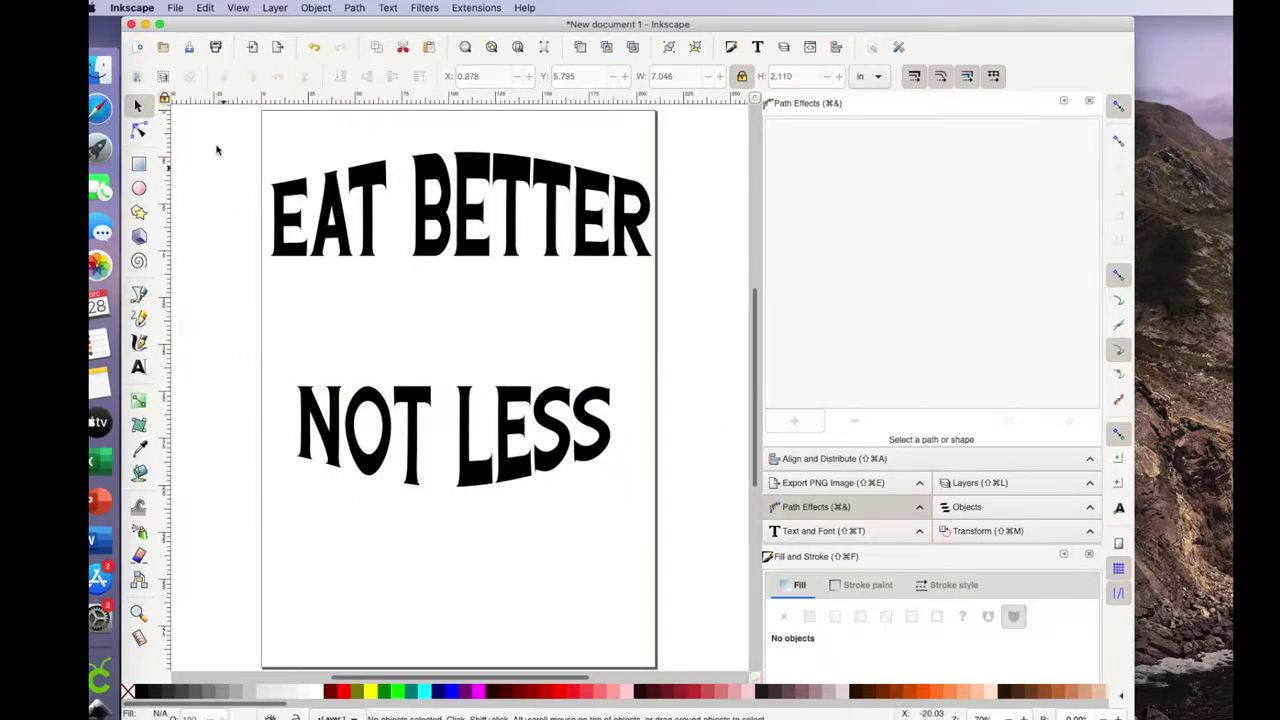
{"action": "left_click_drag", "start_coordinate": [194, 120], "coordinate": [440, 530]}
{"action": "left_click_drag", "start_coordinate": [208, 216], "coordinate": [648, 419]}
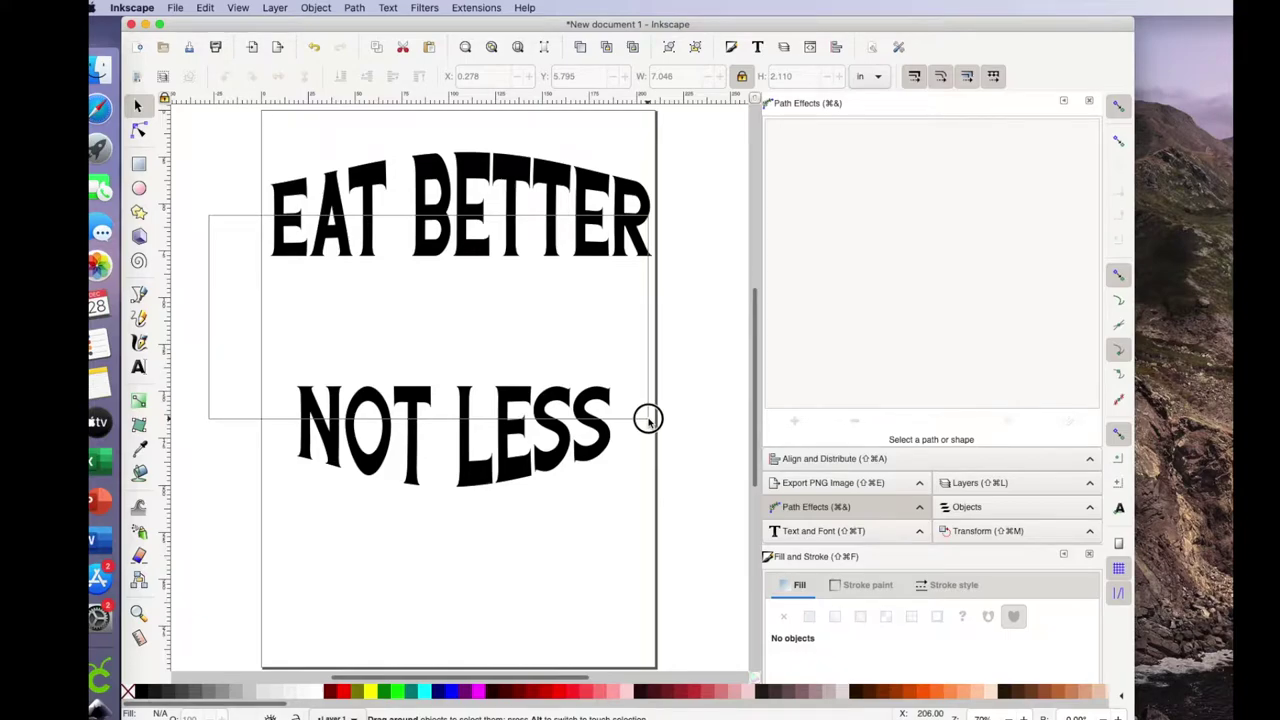
{"action": "left_click_drag", "start_coordinate": [648, 419], "coordinate": [648, 422]}
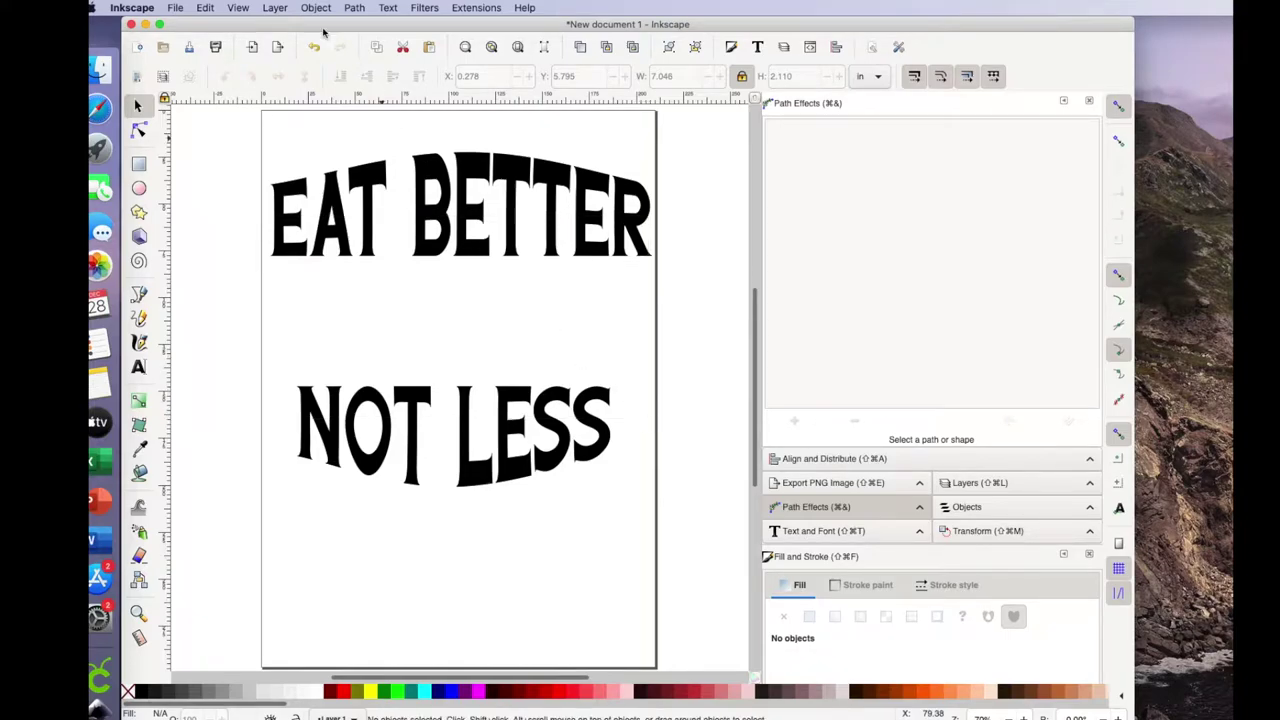
{"action": "left_click_drag", "start_coordinate": [202, 119], "coordinate": [690, 576]}
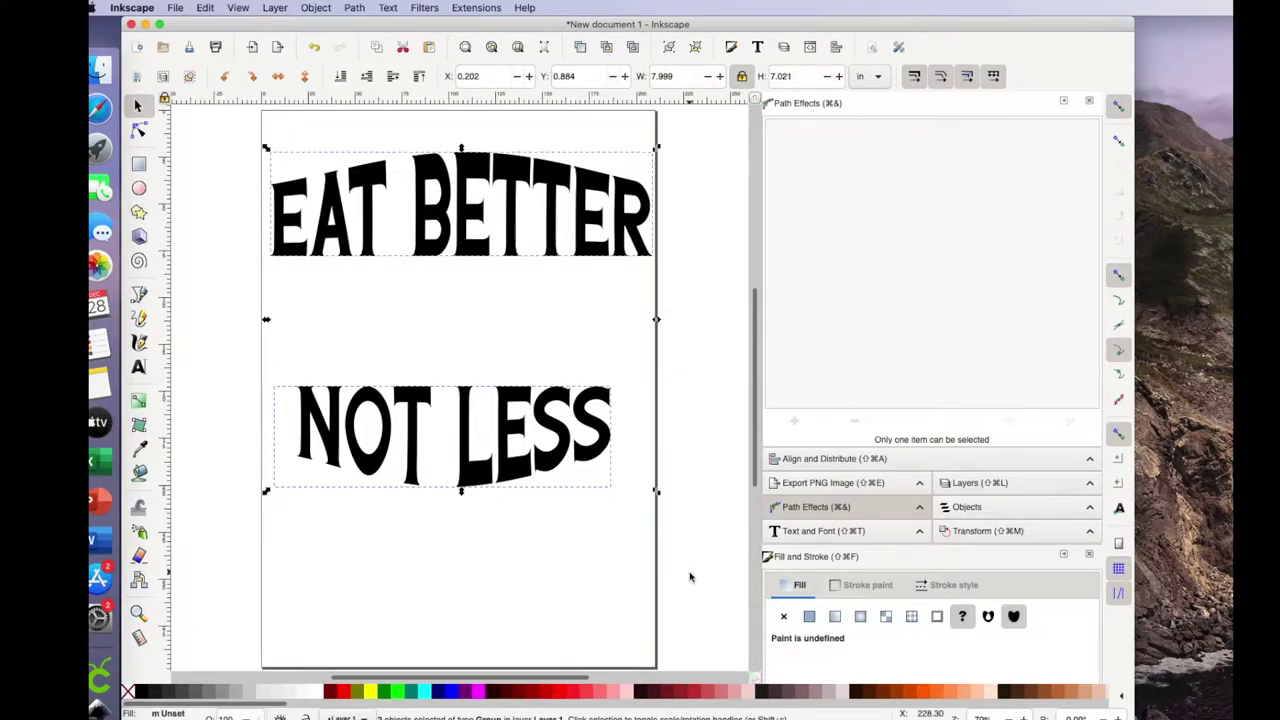
{"action": "left_click", "coordinate": [316, 8]}
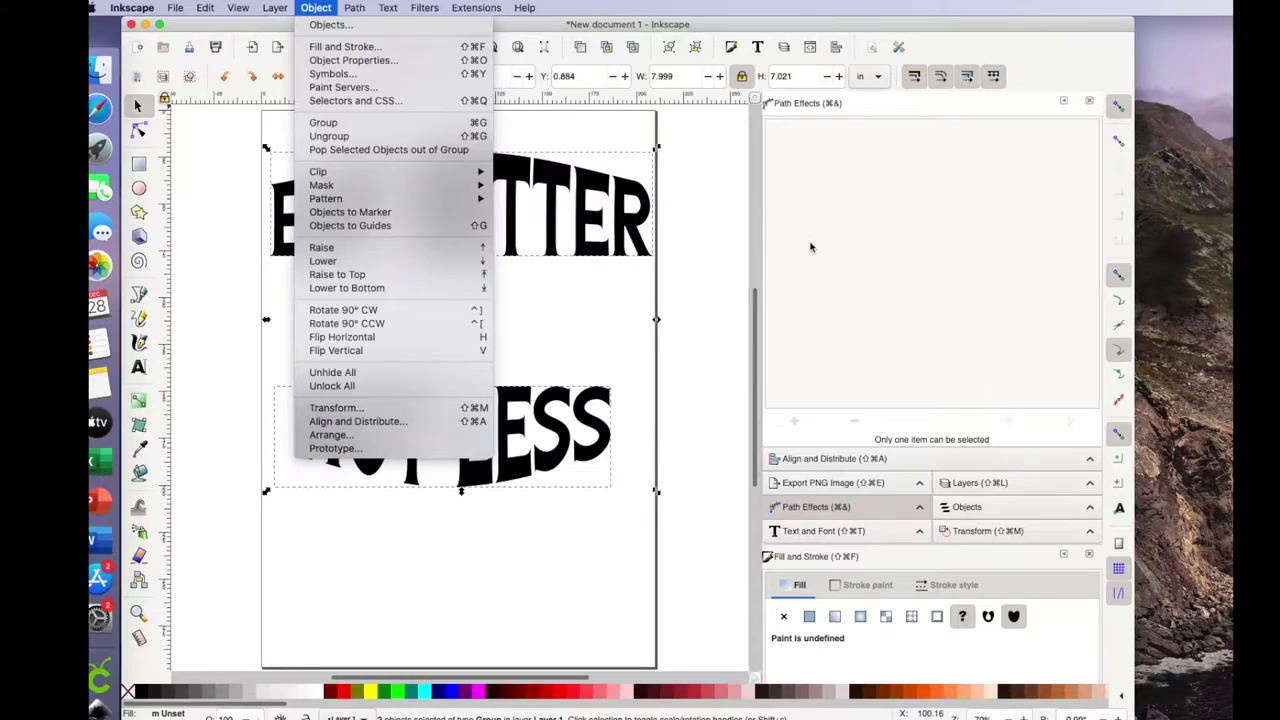
{"action": "left_click", "coordinate": [815, 462]}
{"action": "left_click", "coordinate": [815, 462]}
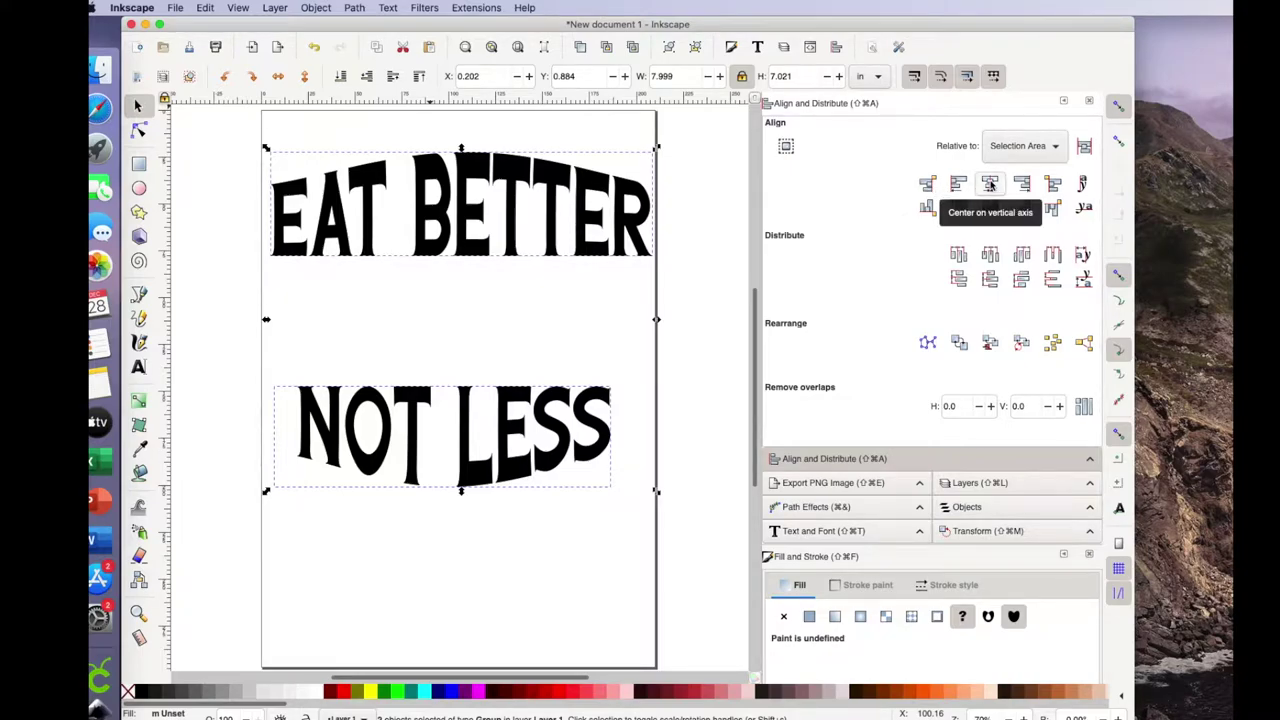
{"action": "left_click", "coordinate": [990, 184]}
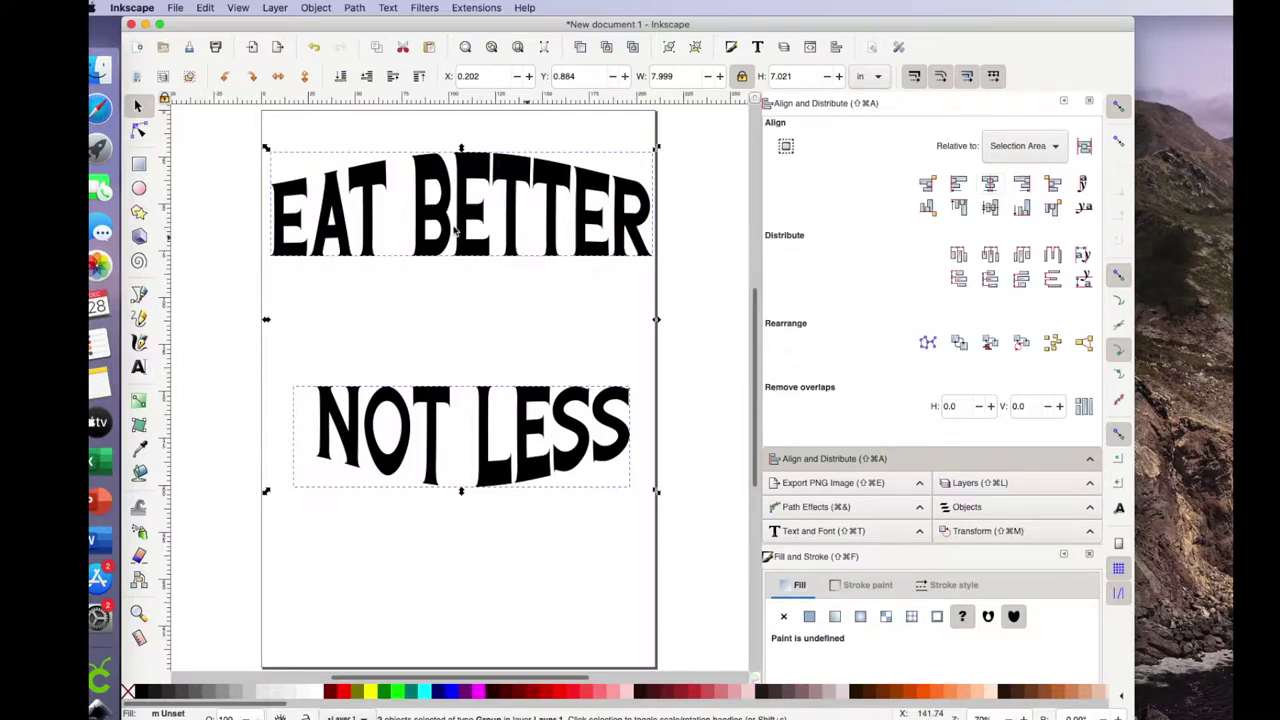
Step: Group EAT BETTER with NOT LESS and fill the group purple
{"action": "left_click", "coordinate": [316, 8]}
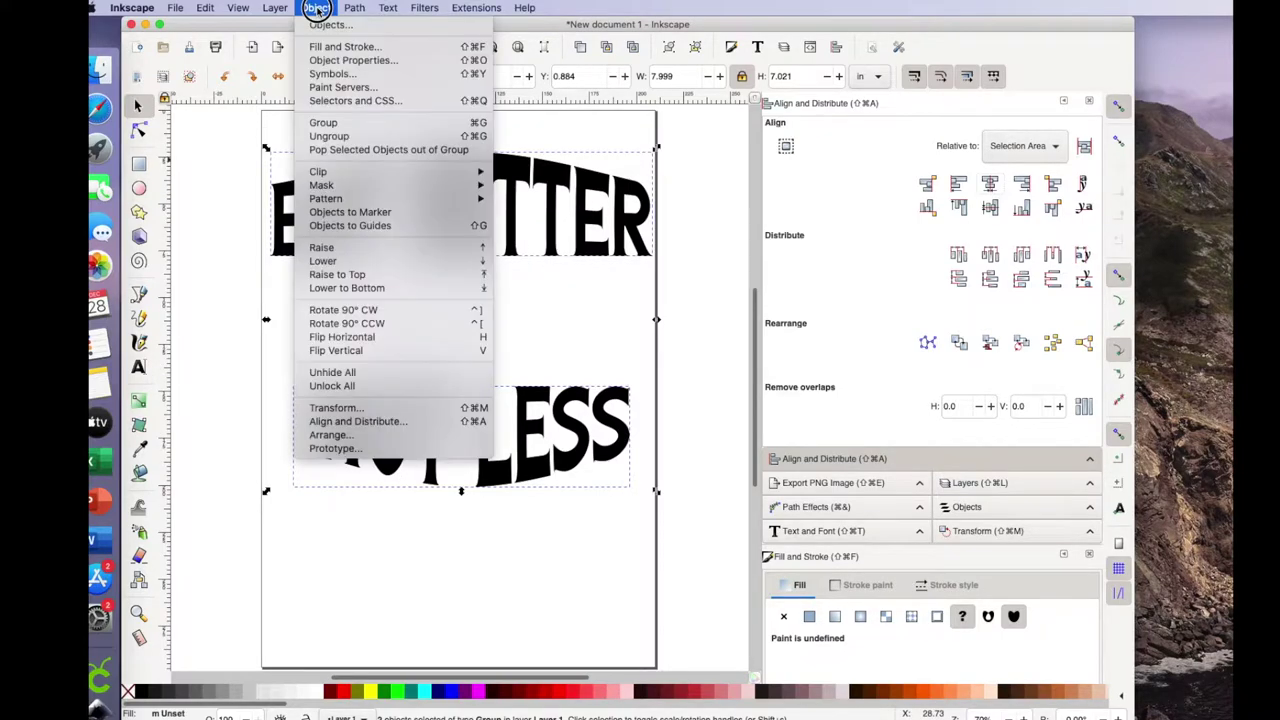
{"action": "left_click", "coordinate": [340, 124]}
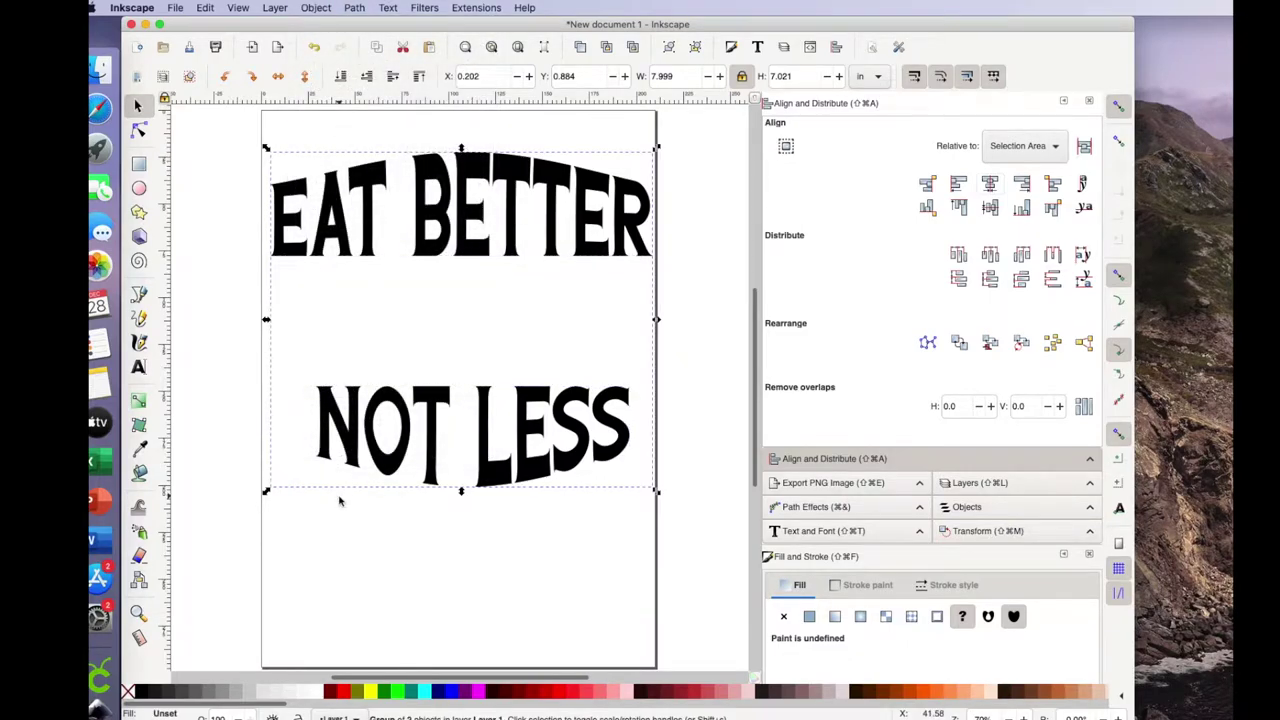
{"action": "left_click", "coordinate": [466, 692]}
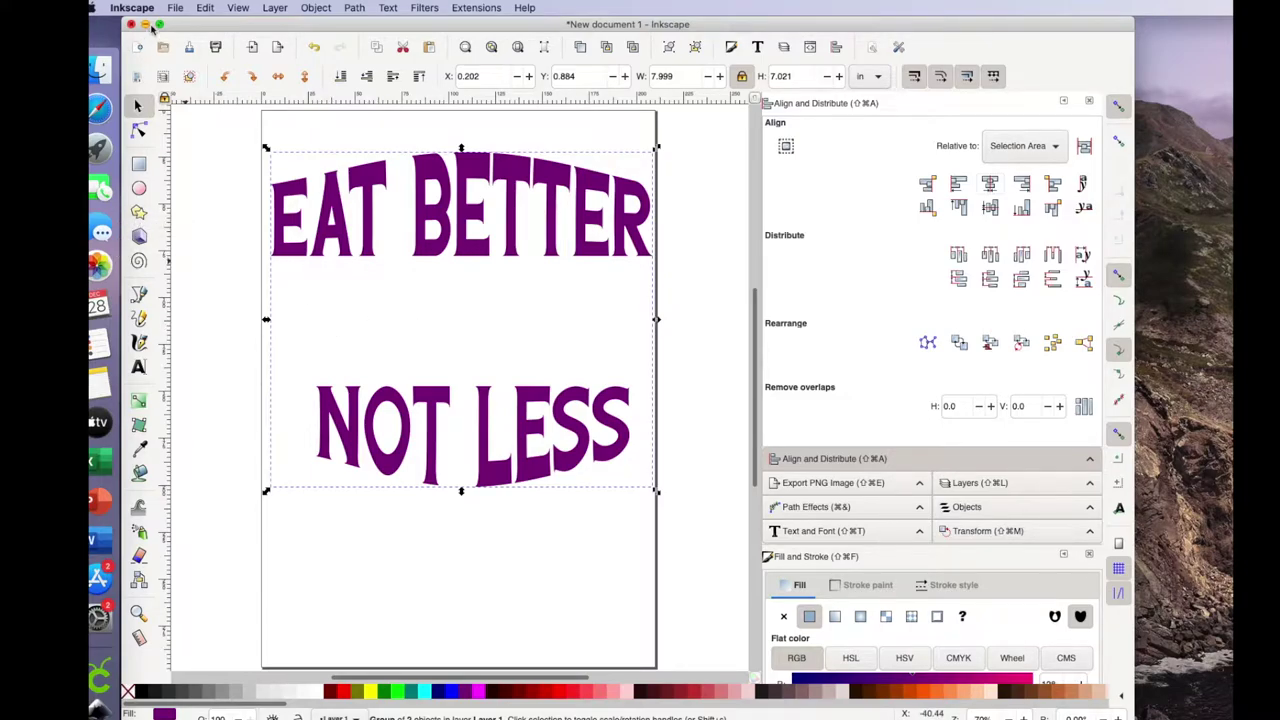
Step: Import banner1.png into the drawing with the default embed settings
{"action": "left_click", "coordinate": [175, 8]}
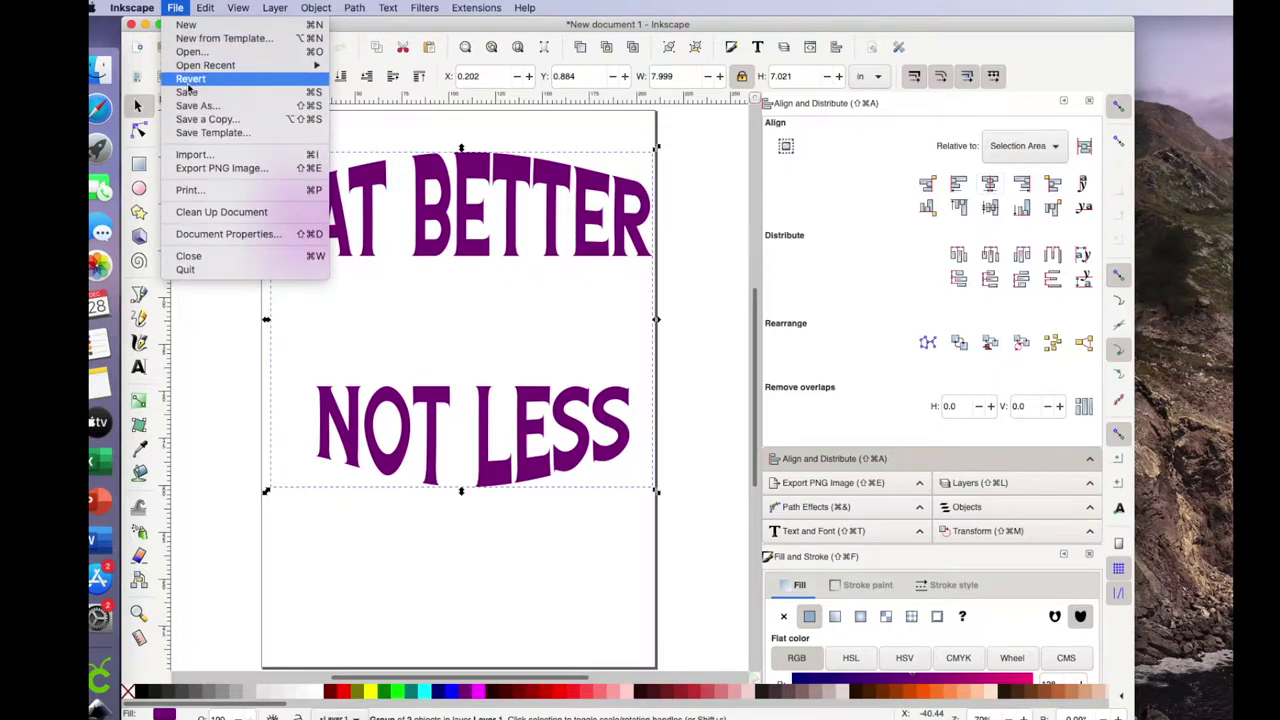
{"action": "left_click", "coordinate": [199, 156]}
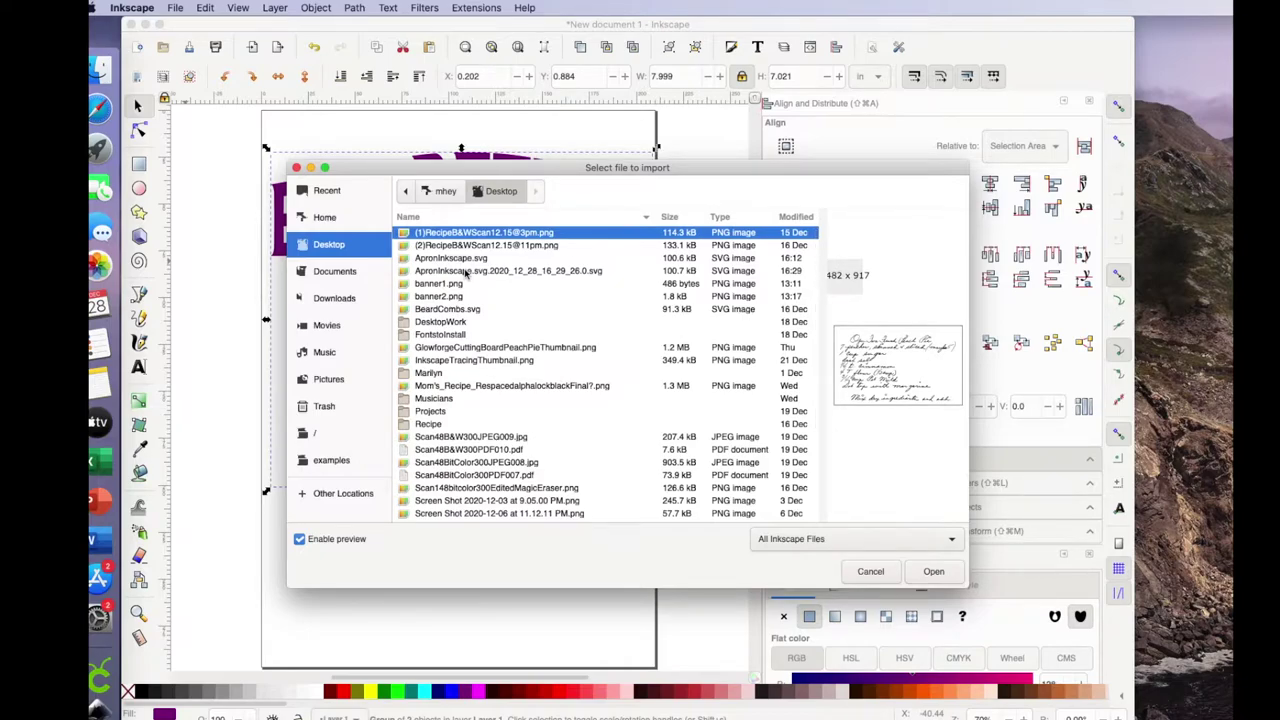
{"action": "left_click", "coordinate": [440, 285]}
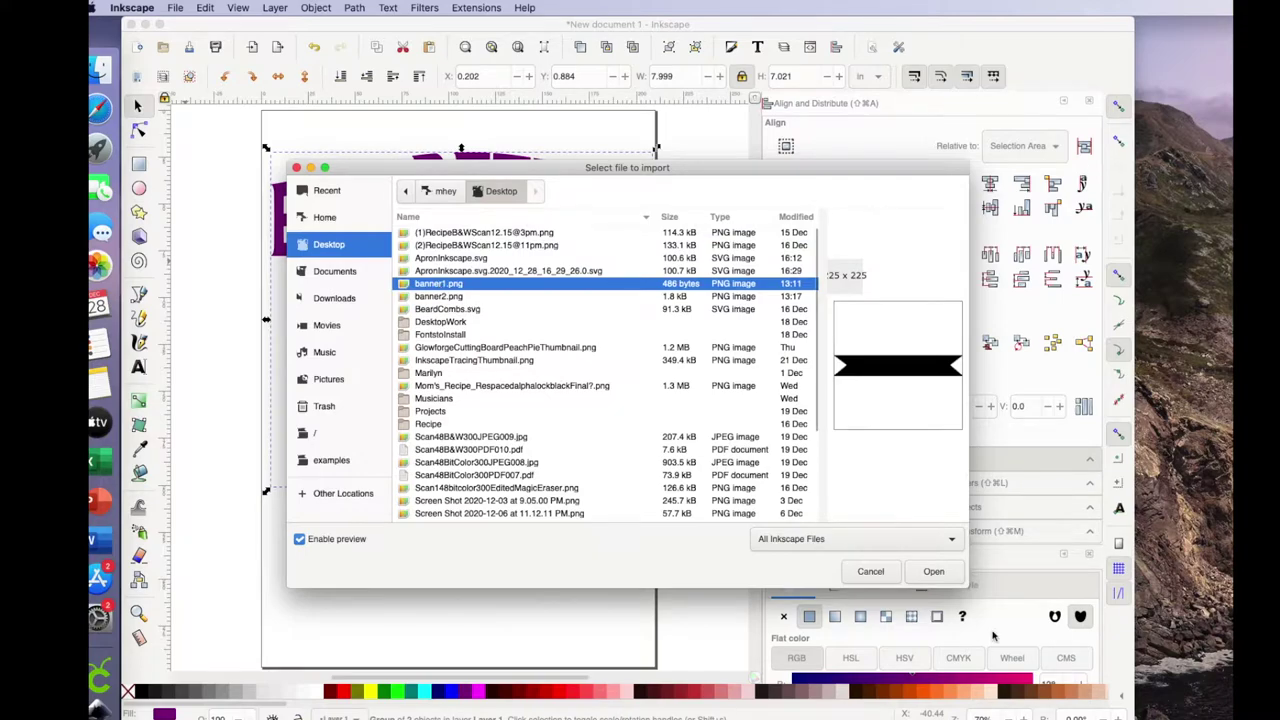
{"action": "left_click", "coordinate": [932, 572]}
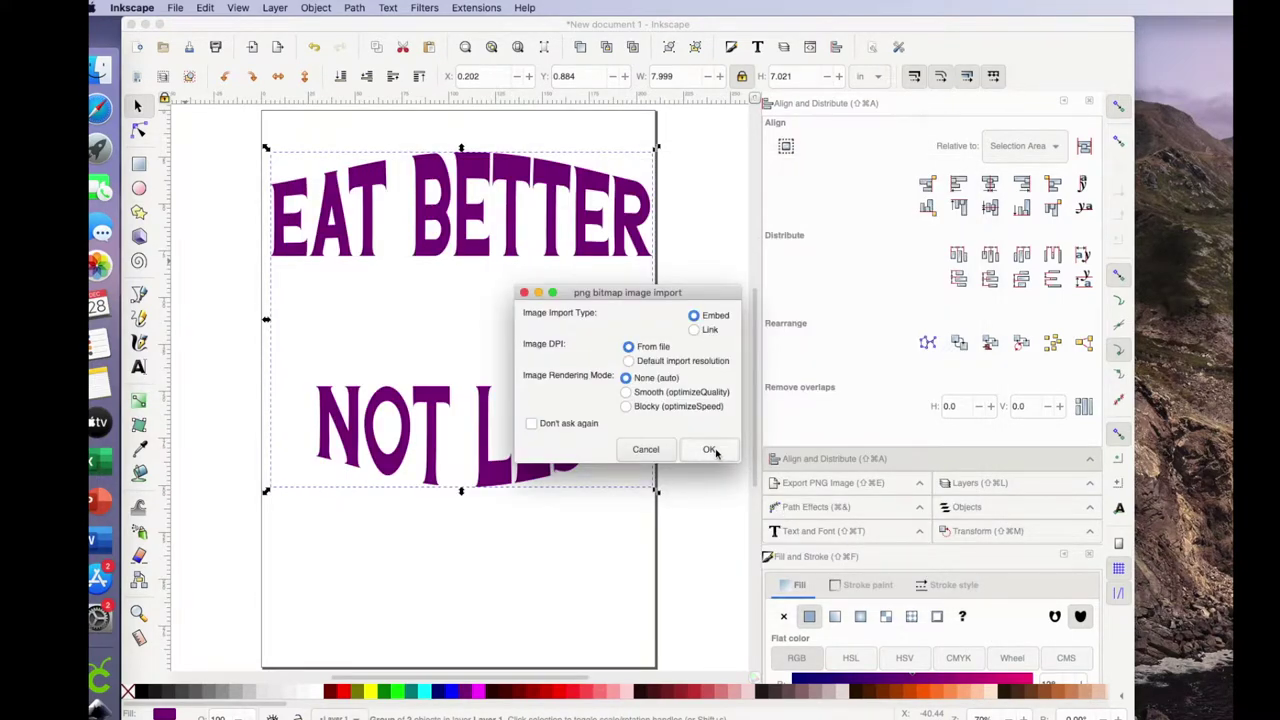
{"action": "left_click", "coordinate": [709, 450]}
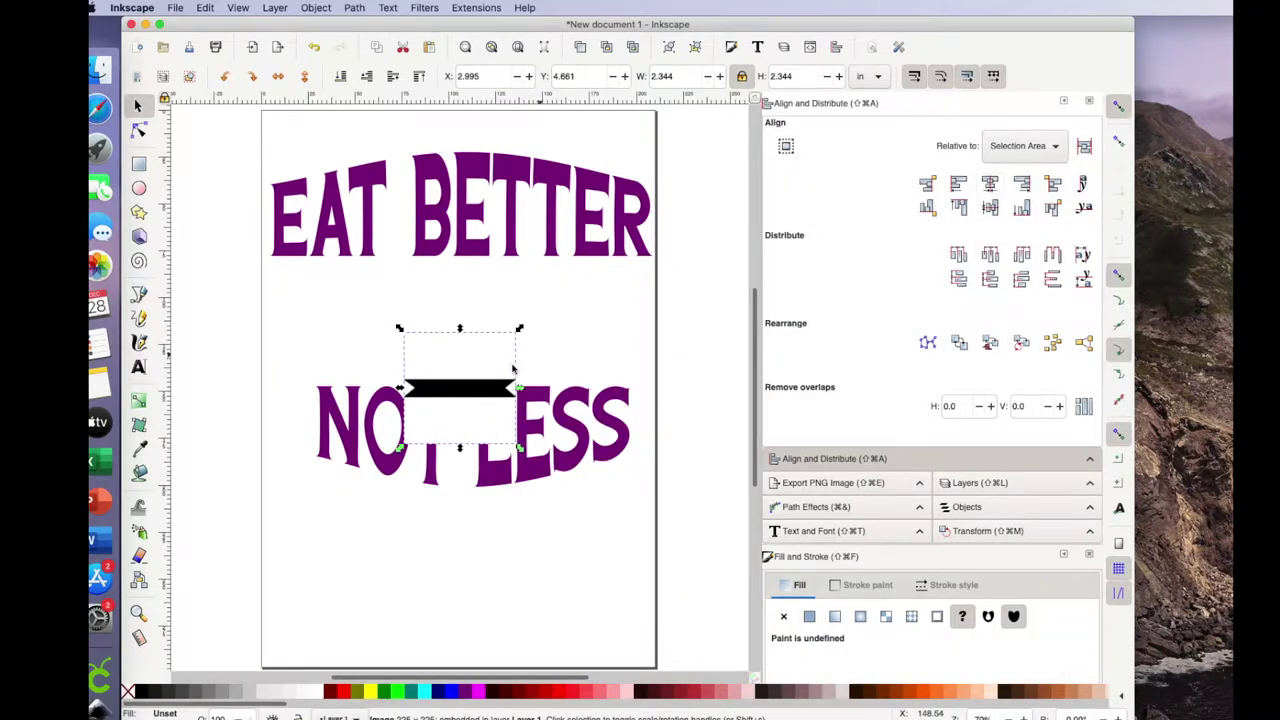
Step: Move the banner image under EAT BETTER and scale it up to about 5.811 inches
{"action": "left_click", "coordinate": [474, 390]}
{"action": "left_click_drag", "start_coordinate": [474, 390], "coordinate": [394, 314]}
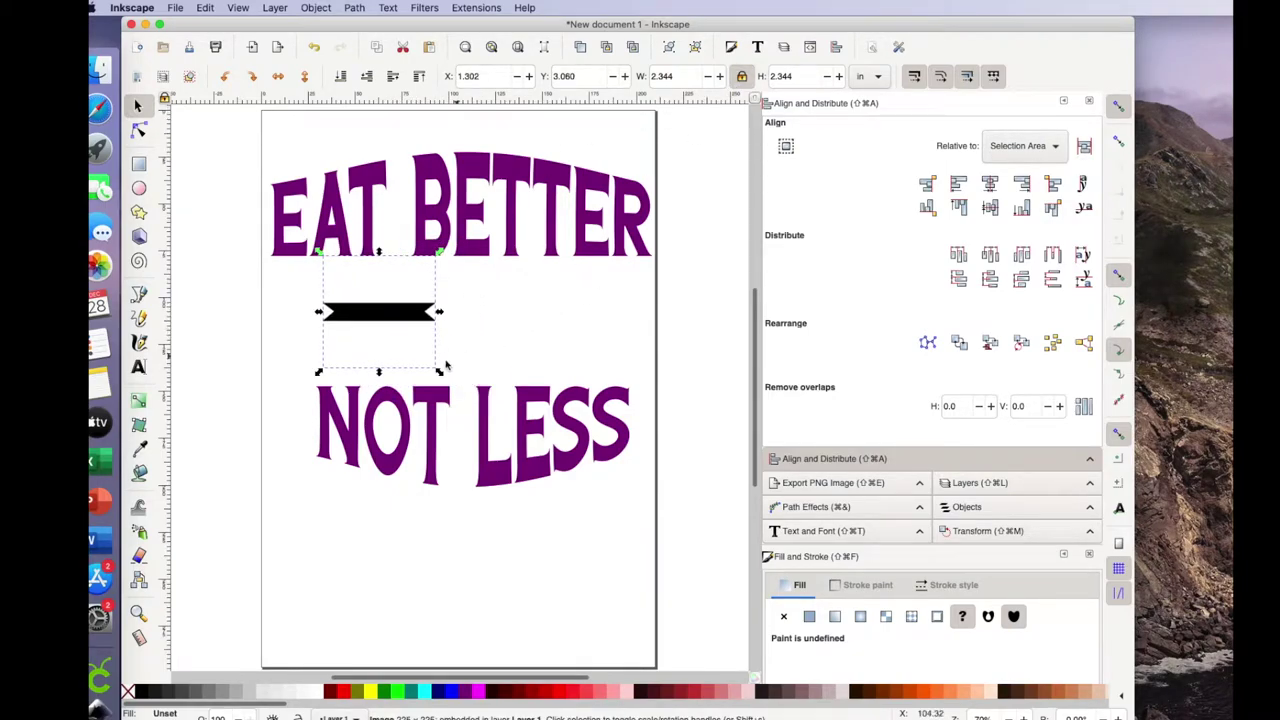
{"action": "left_click_drag", "start_coordinate": [440, 371], "coordinate": [300, 534]}
{"action": "scroll", "coordinate": [420, 523], "scroll_direction": "left", "scroll_amount": 5}
{"action": "scroll", "coordinate": [420, 523], "scroll_direction": "up", "scroll_amount": 1}
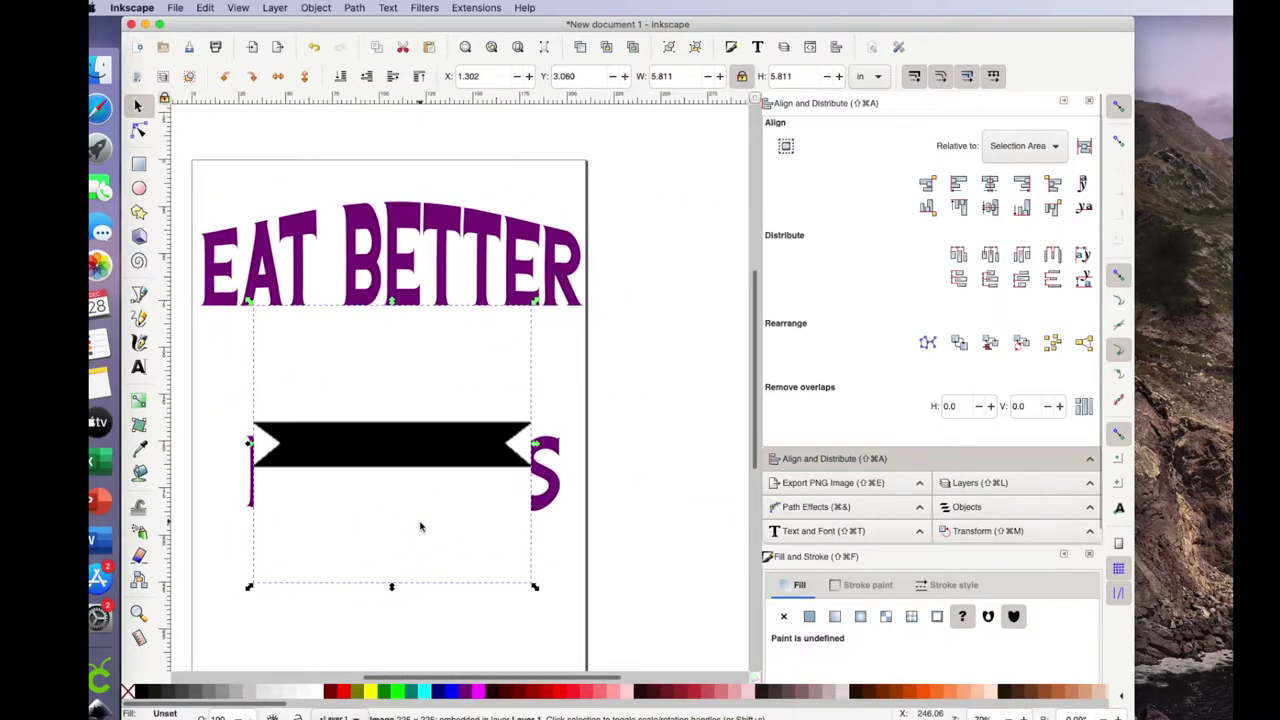
{"action": "scroll", "coordinate": [420, 527], "scroll_direction": "left", "scroll_amount": 3}
{"action": "scroll", "coordinate": [420, 527], "scroll_direction": "down", "scroll_amount": 3}
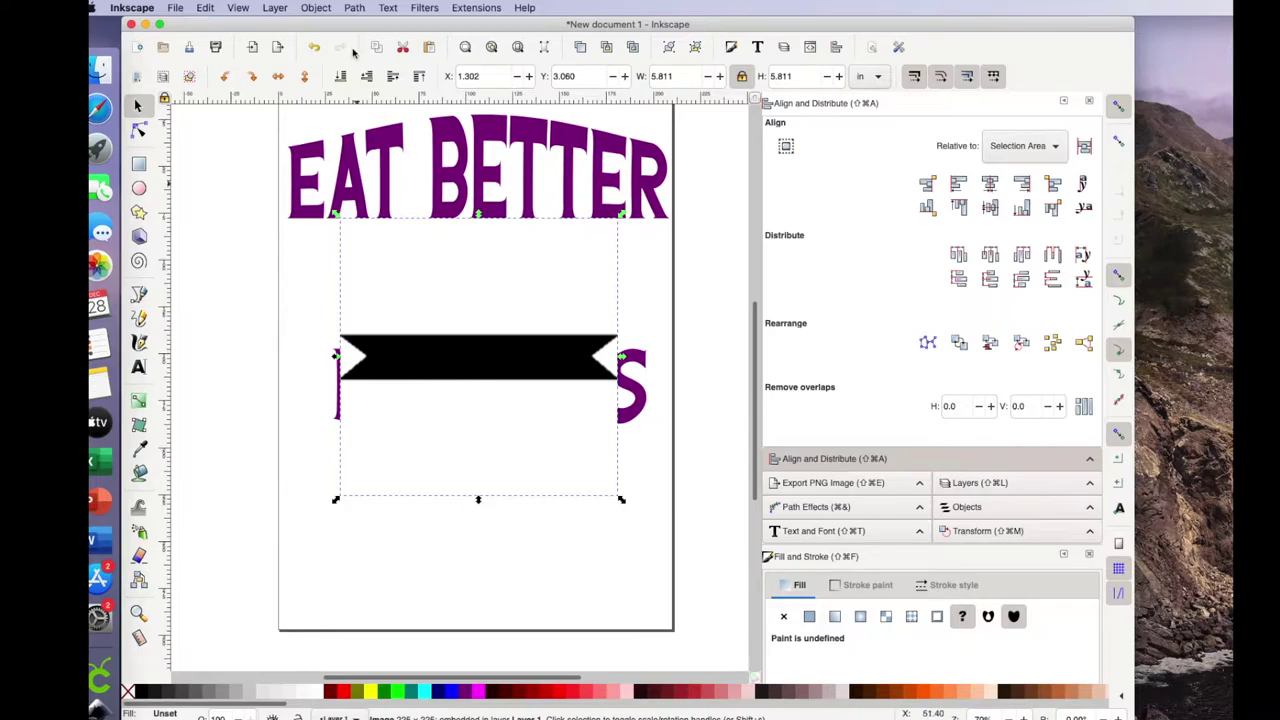
Step: Trace the banner bitmap at a 0.450 brightness cutoff into a black vector path
{"action": "left_click", "coordinate": [356, 8]}
{"action": "left_click", "coordinate": [380, 52]}
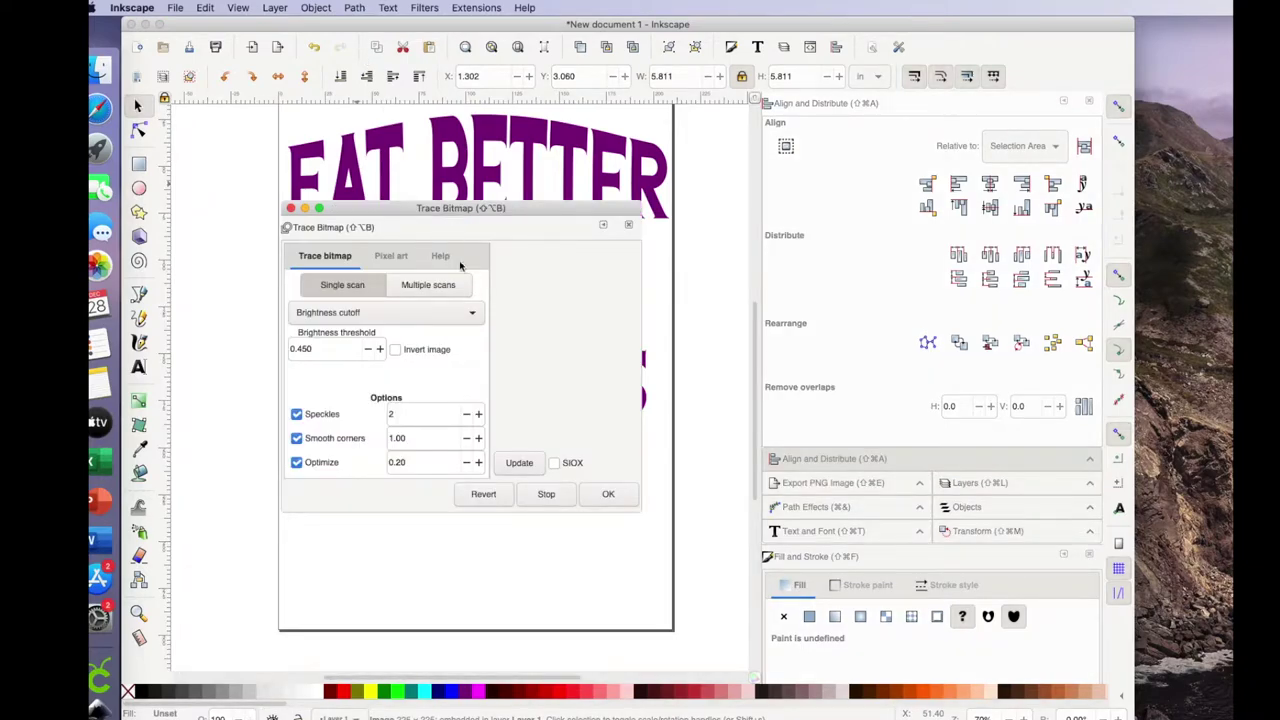
{"action": "left_click", "coordinate": [610, 495]}
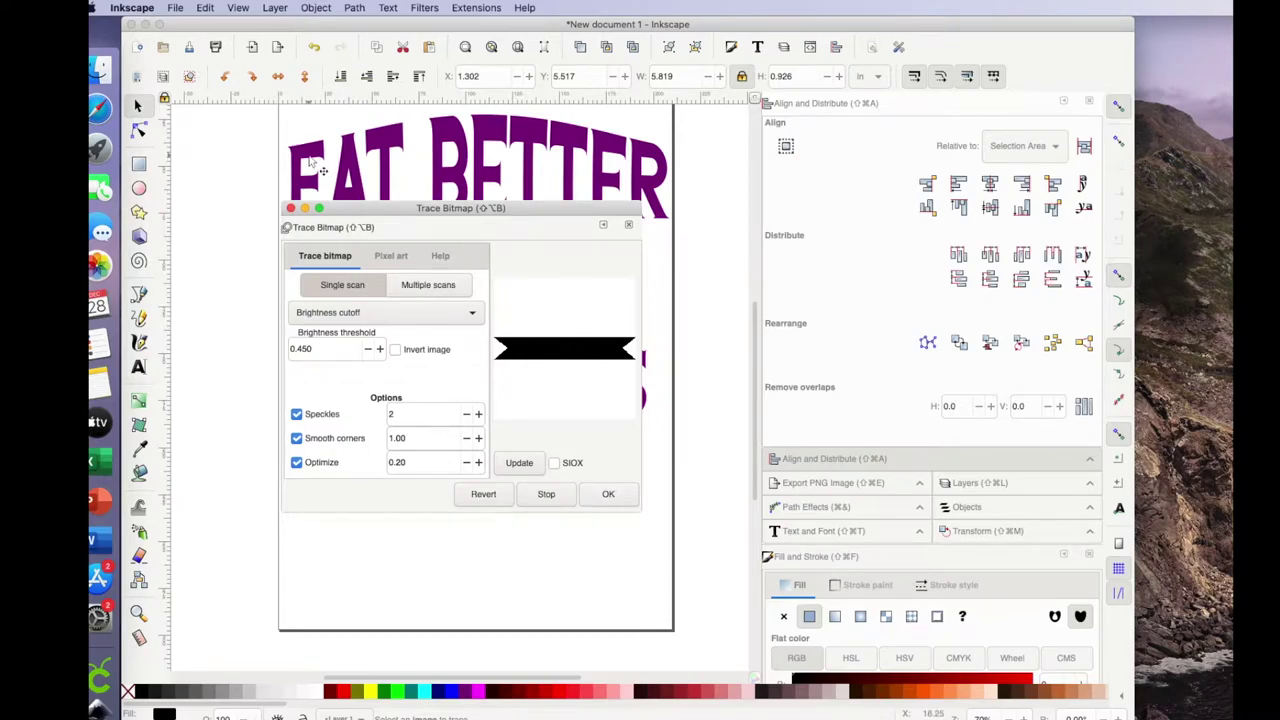
{"action": "left_click", "coordinate": [290, 208]}
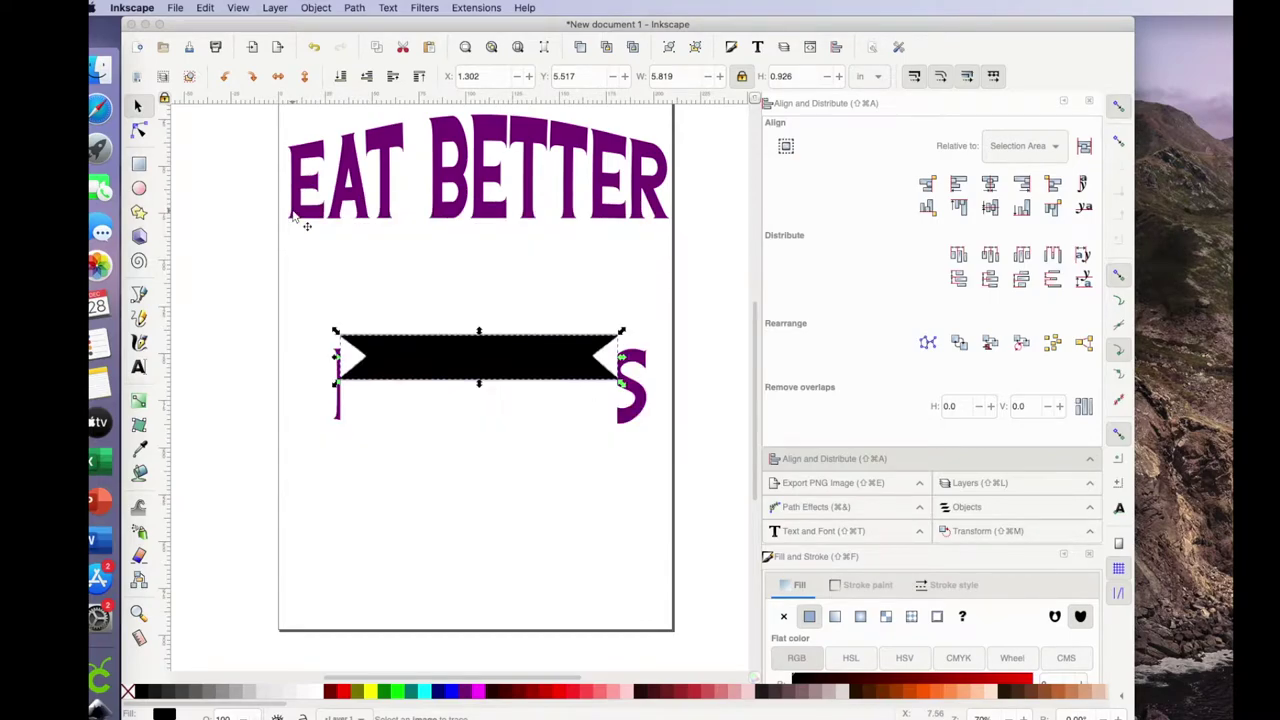
Step: Drag the original banner bitmap off the traced path and delete it
{"action": "mouse_move", "coordinate": [371, 406]}
{"action": "left_mouse_down"}
{"action": "mouse_move", "coordinate": [342, 455]}
{"action": "mouse_move", "coordinate": [350, 533]}
{"action": "left_mouse_up"}
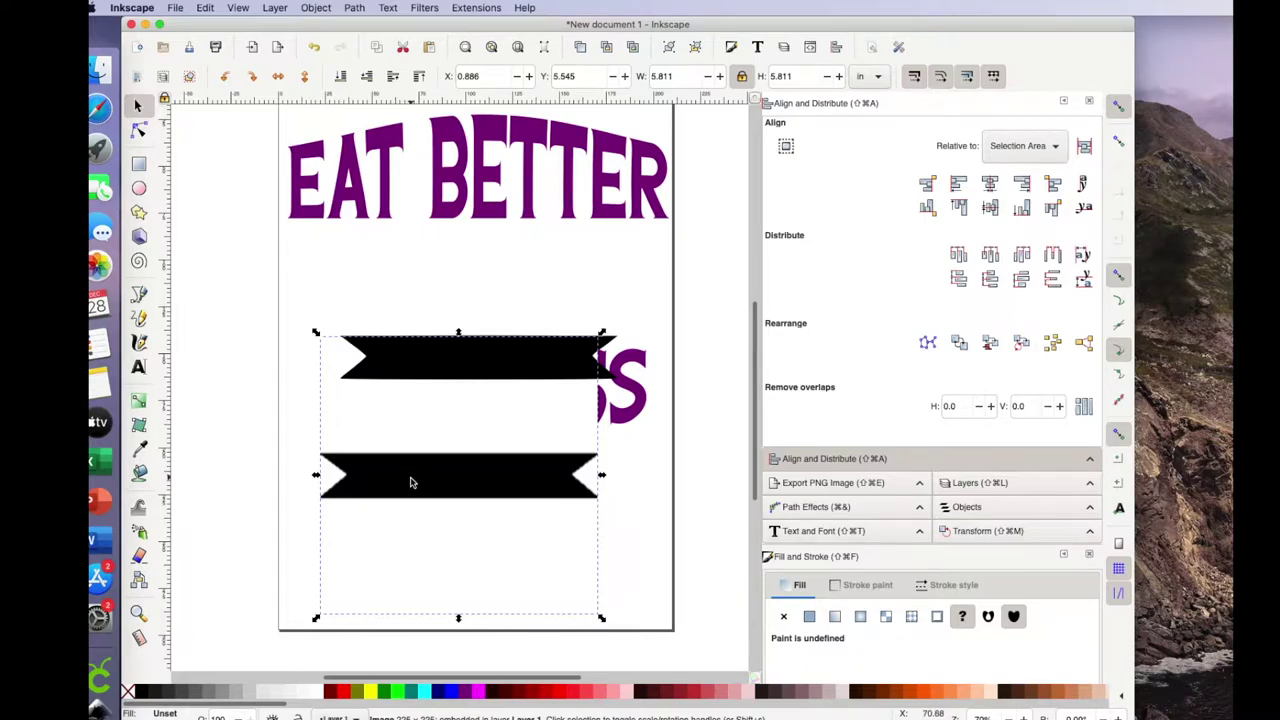
{"action": "left_click_drag", "start_coordinate": [410, 483], "coordinate": [410, 509]}
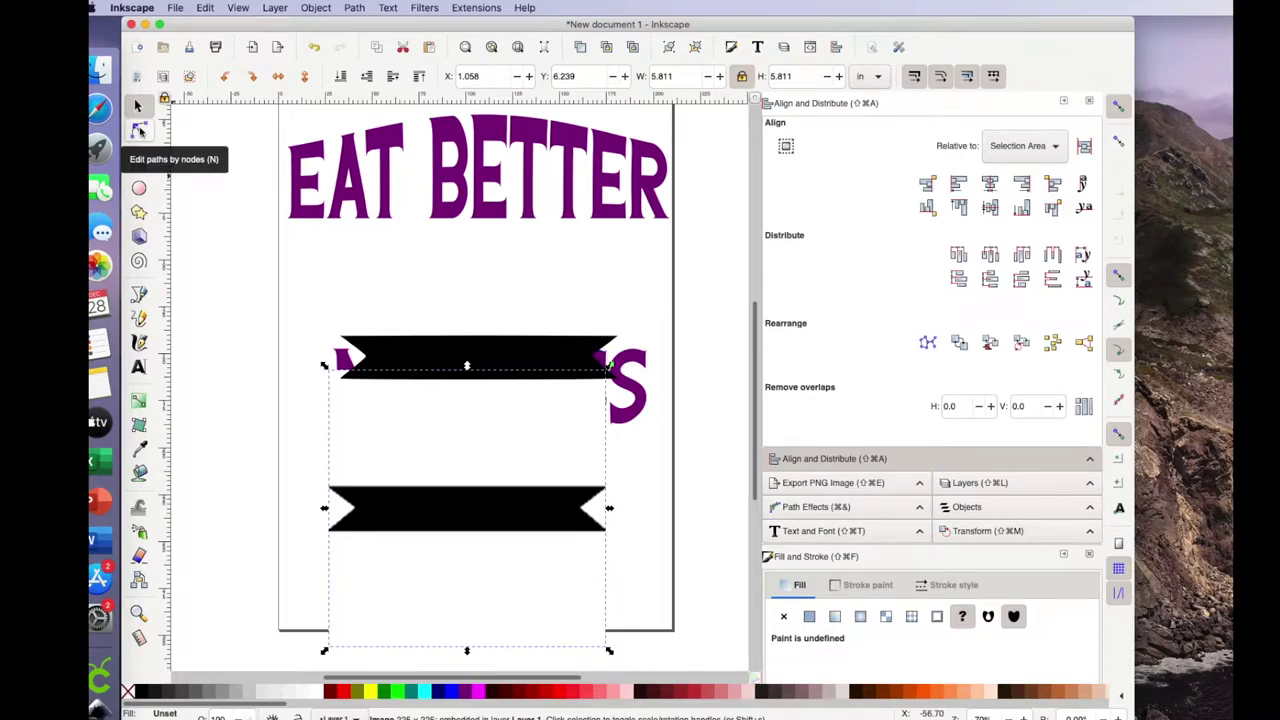
{"action": "left_click", "coordinate": [140, 131]}
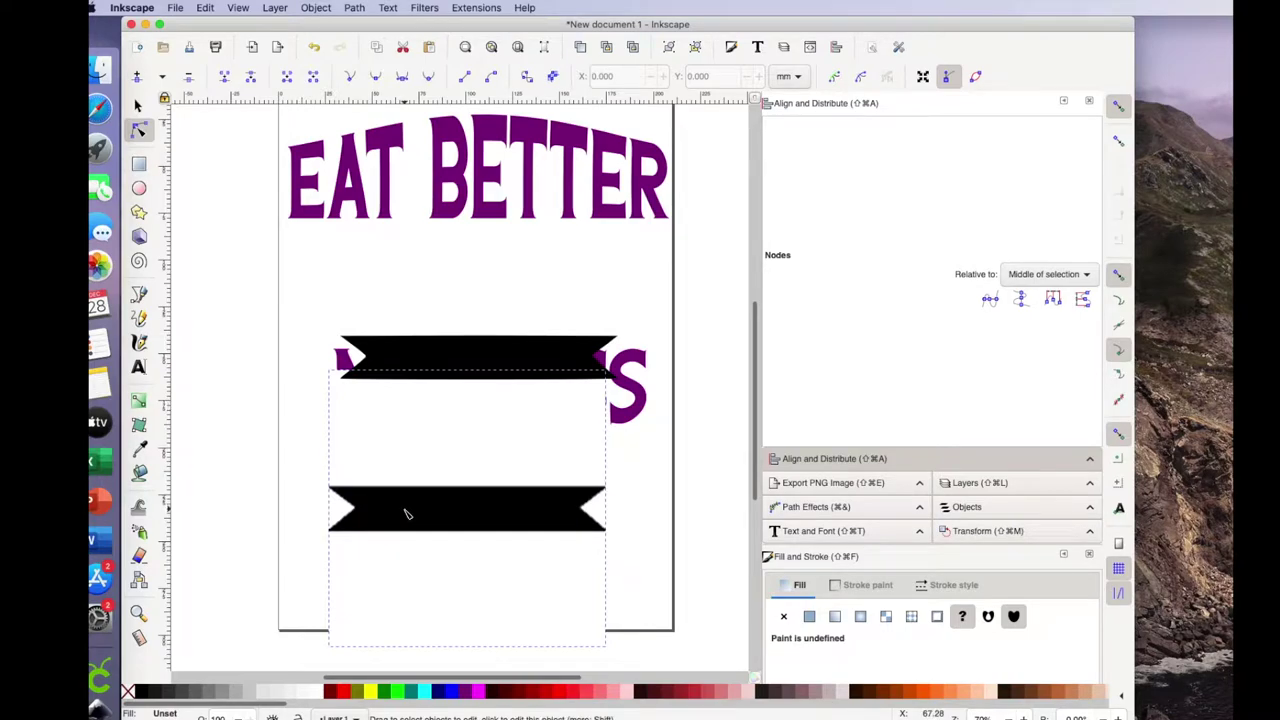
{"action": "left_click", "coordinate": [138, 105]}
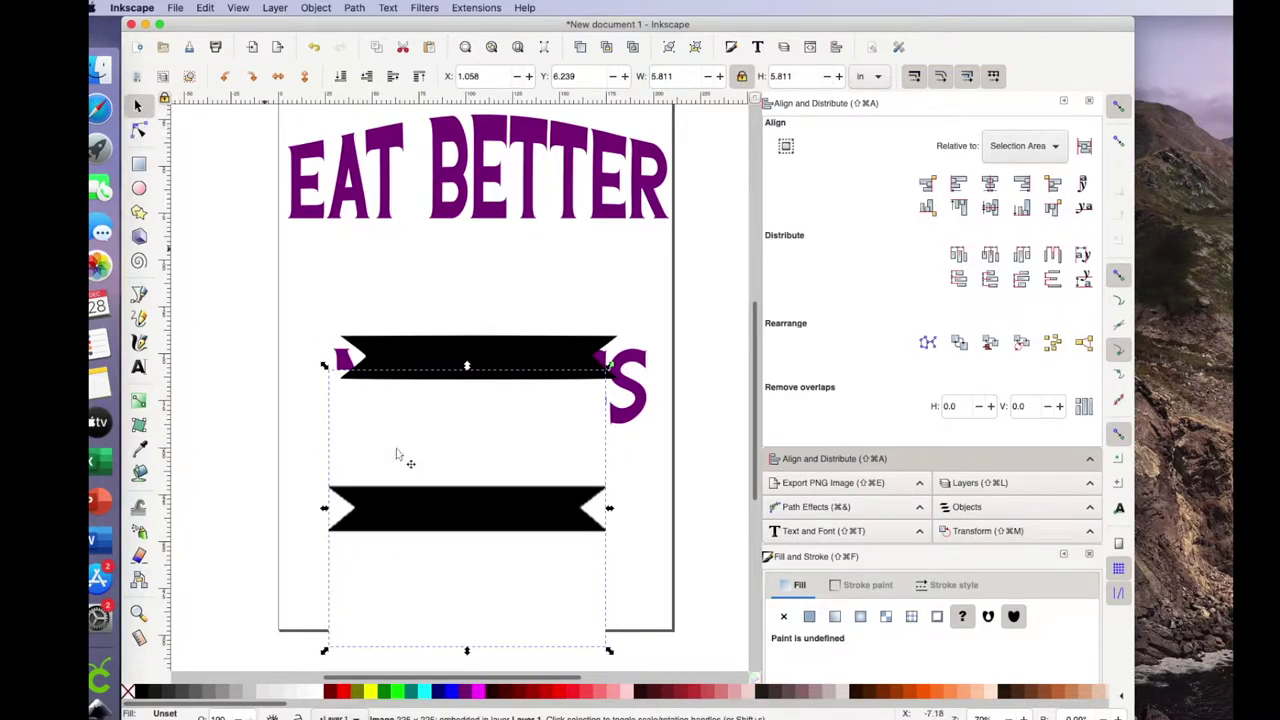
{"action": "left_click", "coordinate": [407, 500]}
{"action": "key", "text": "Delete"}
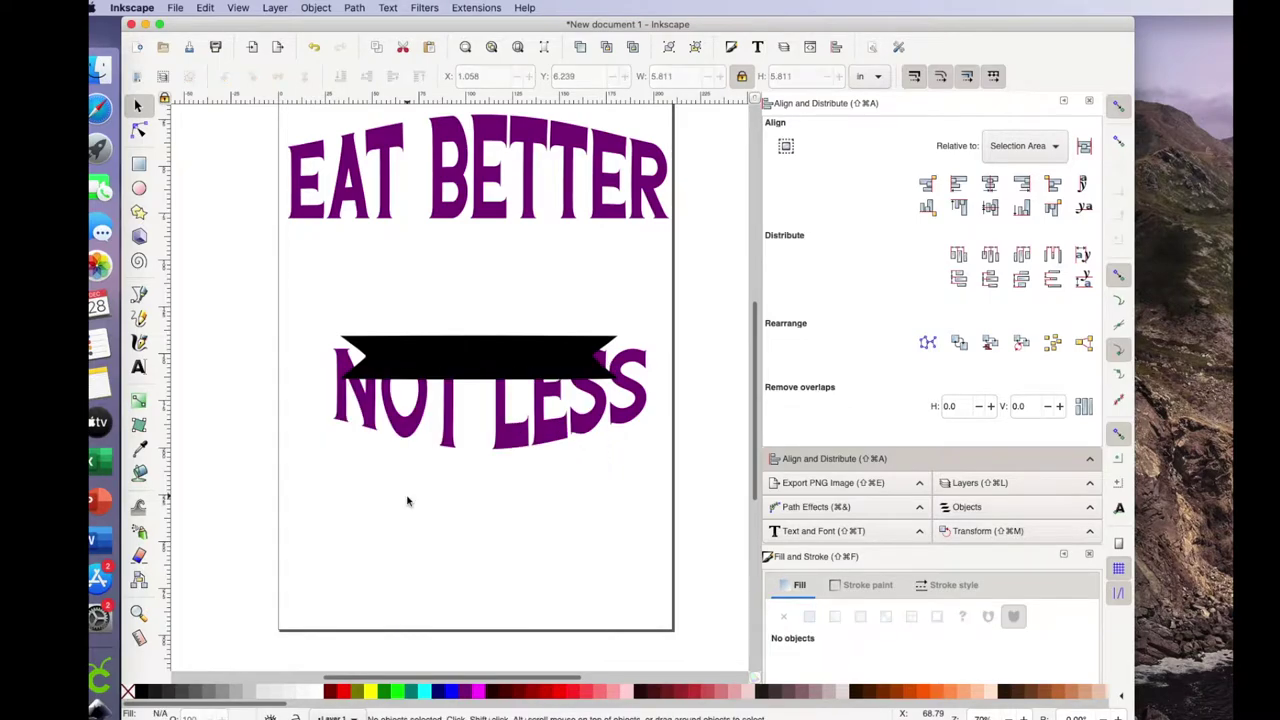
Step: Inspect the traced black banner's nodes, then deselect it
{"action": "left_click", "coordinate": [449, 357]}
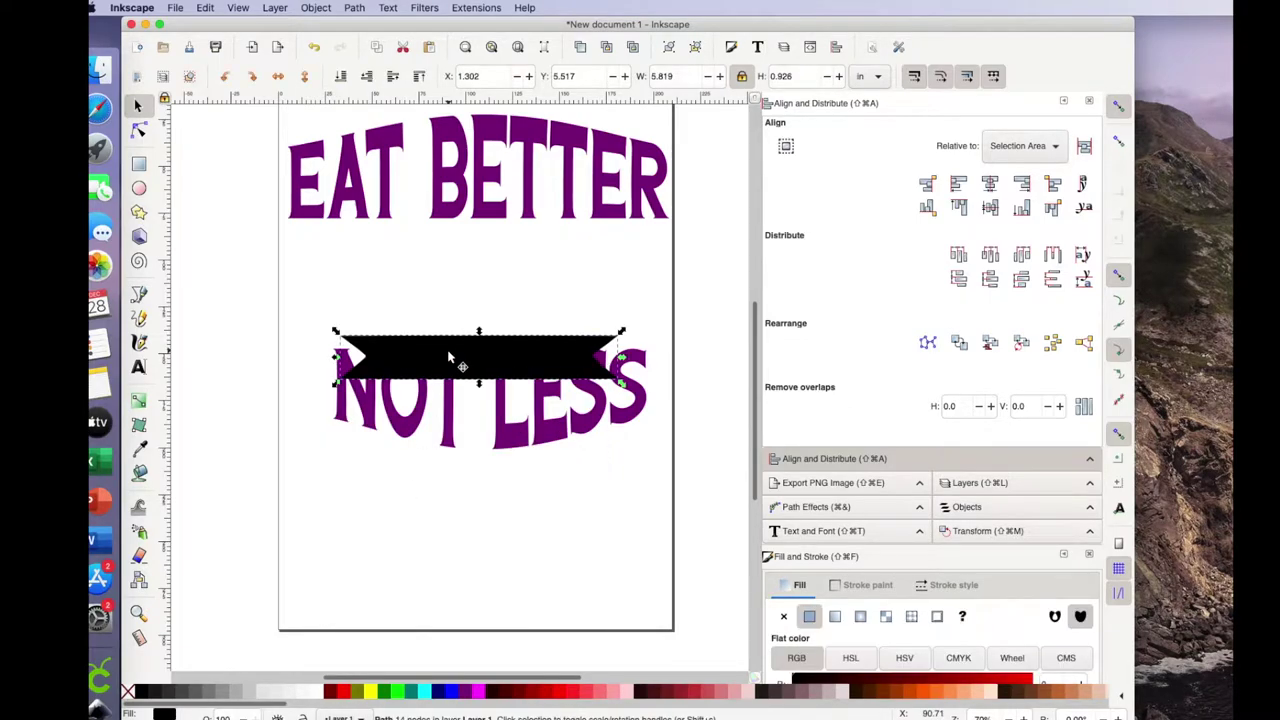
{"action": "left_click", "coordinate": [139, 131]}
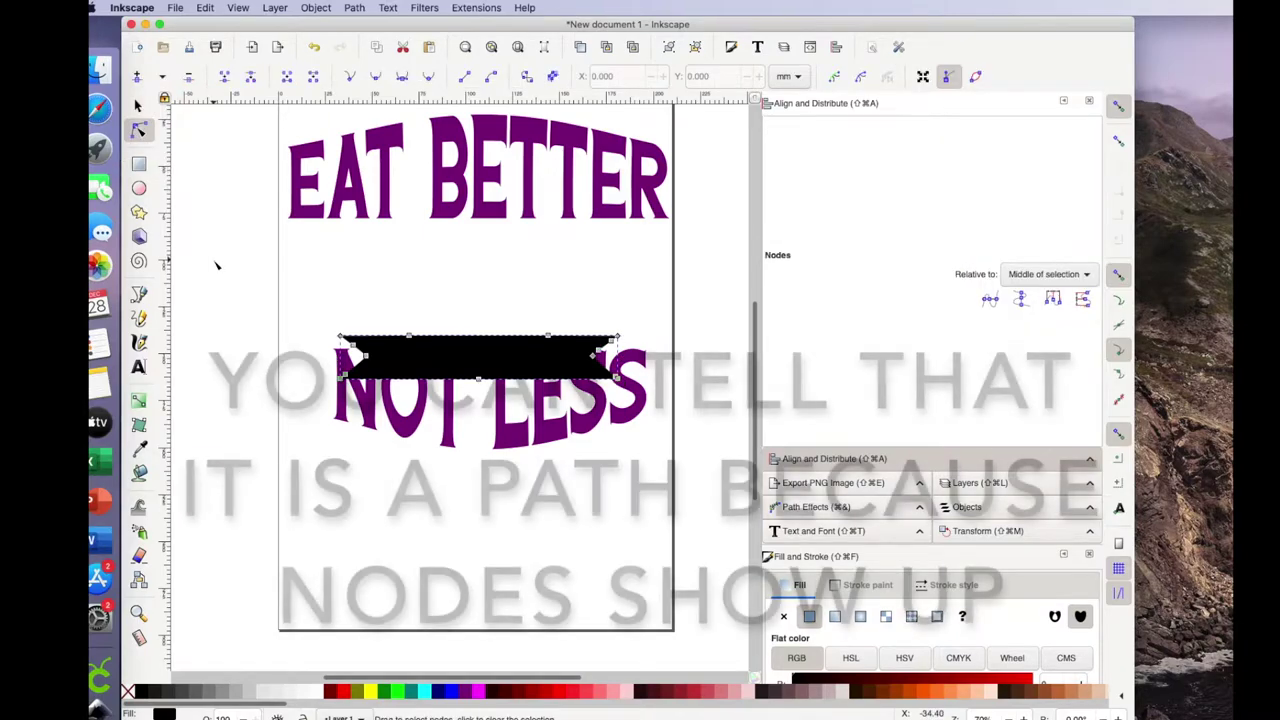
{"action": "left_click", "coordinate": [228, 293]}
{"action": "left_click", "coordinate": [139, 105]}
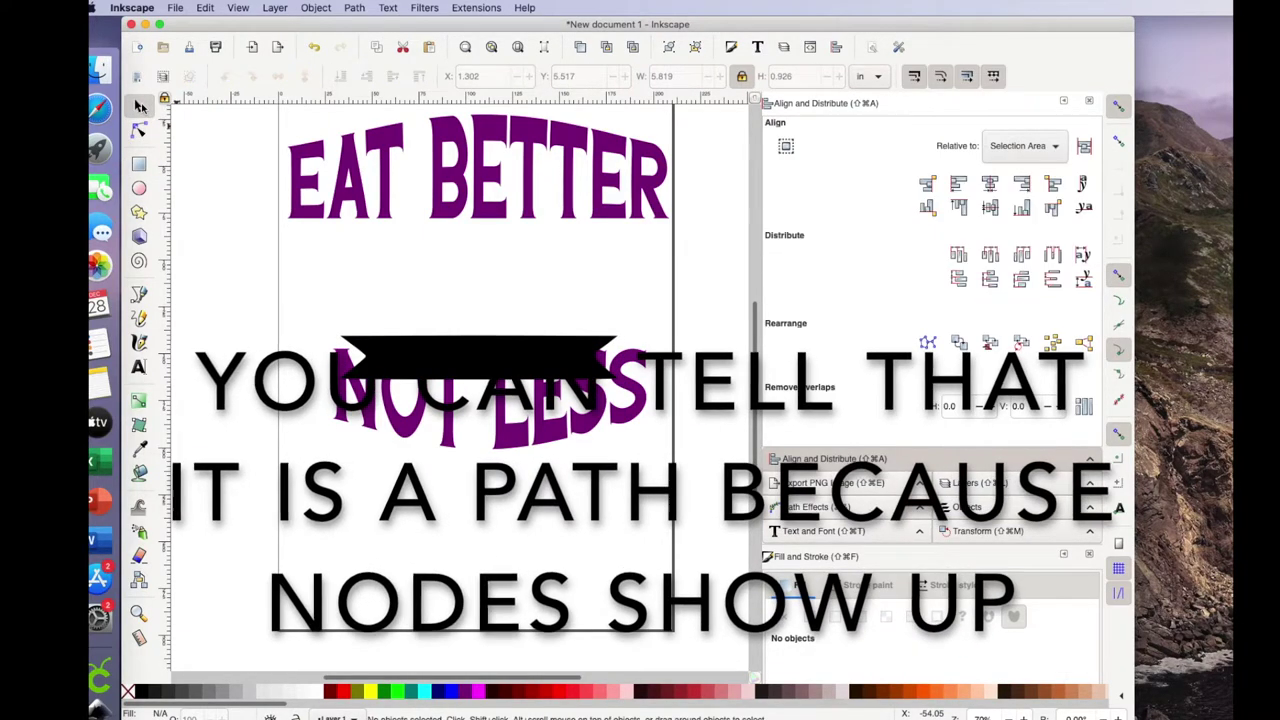
Step: Move the black banner under EAT BETTER and enlarge it to 9.048 by 1.440 inches
{"action": "left_click_drag", "start_coordinate": [468, 346], "coordinate": [413, 253]}
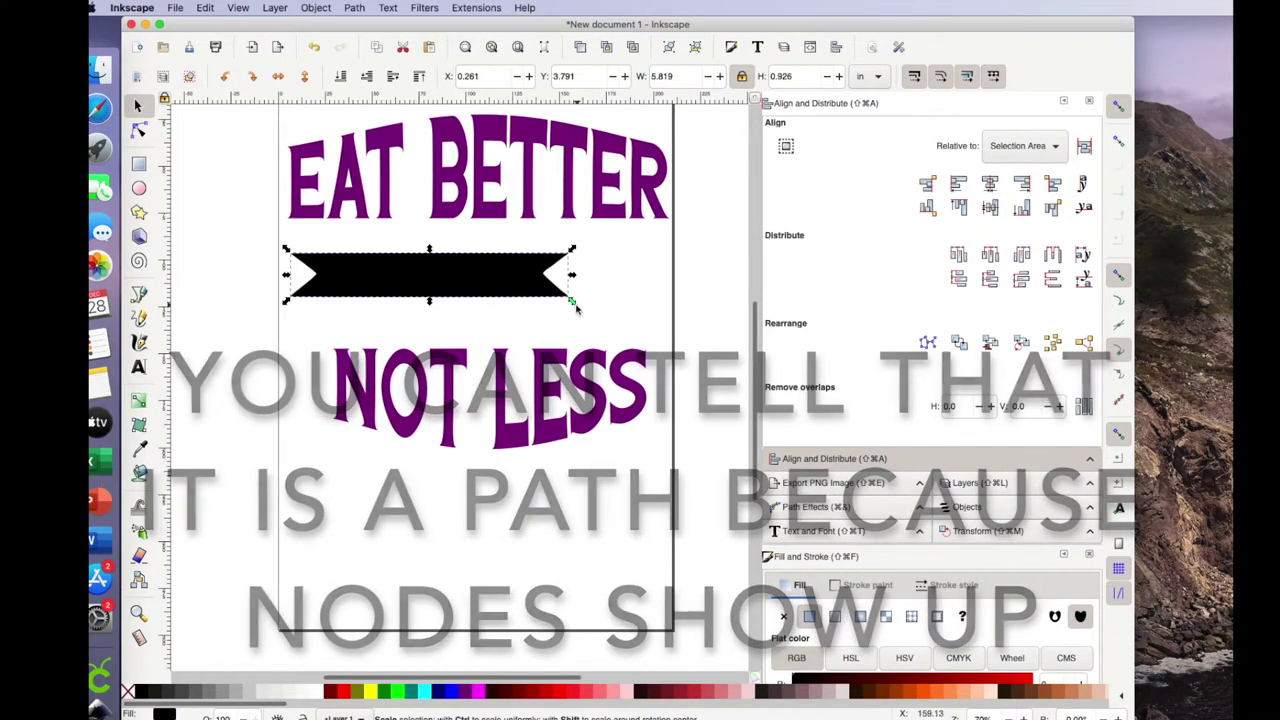
{"action": "left_click_drag", "start_coordinate": [572, 306], "coordinate": [694, 363]}
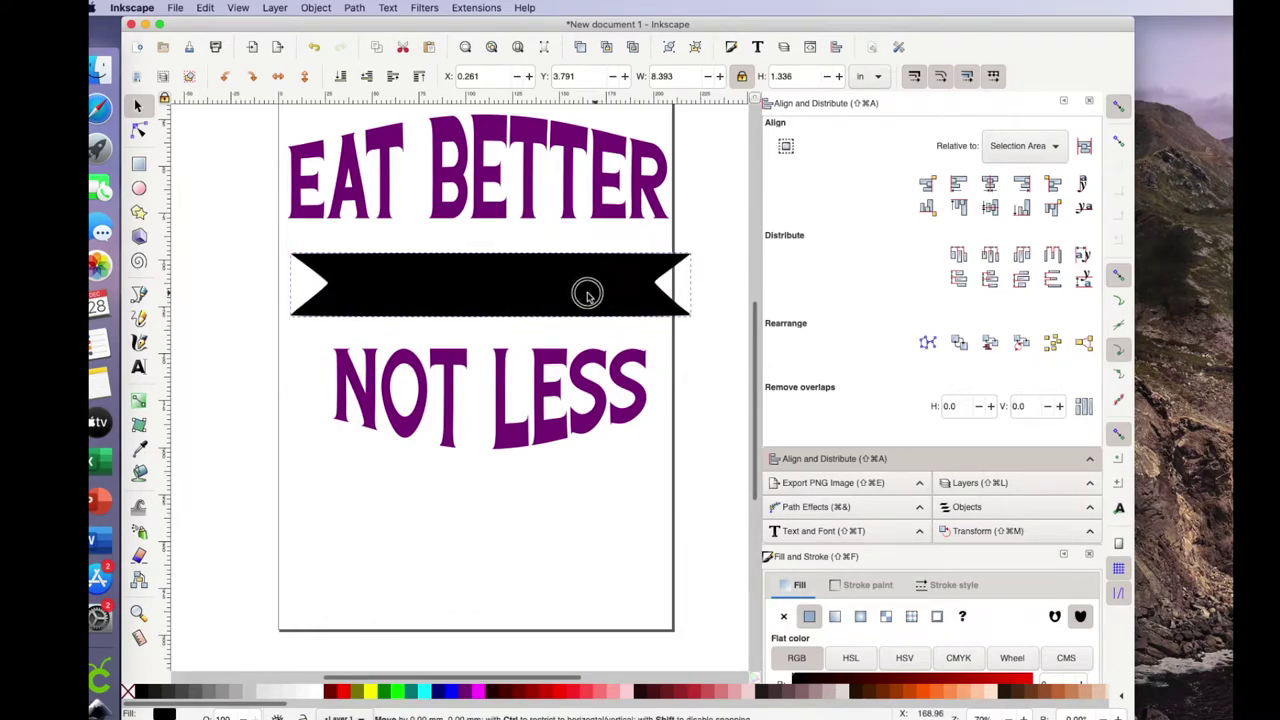
{"action": "left_click_drag", "start_coordinate": [590, 291], "coordinate": [586, 294]}
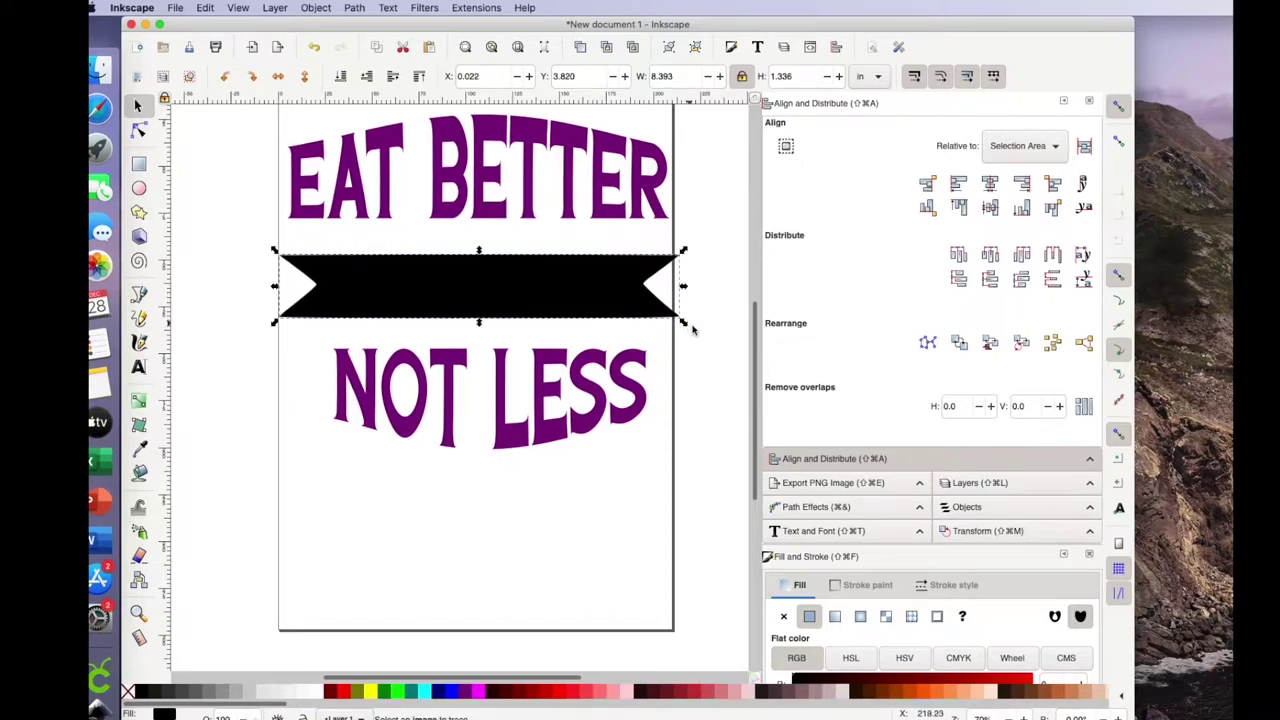
{"action": "left_click_drag", "start_coordinate": [684, 326], "coordinate": [717, 346]}
{"action": "left_click_drag", "start_coordinate": [618, 289], "coordinate": [600, 287]}
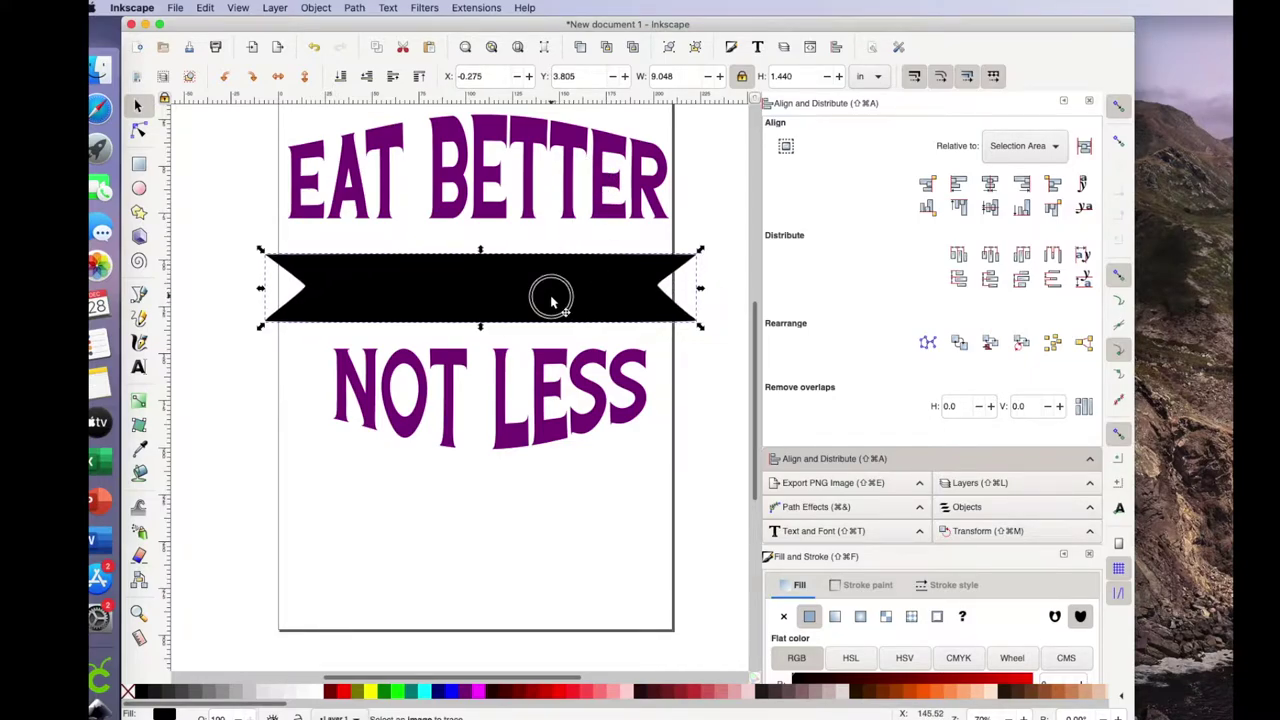
{"action": "left_click_drag", "start_coordinate": [551, 300], "coordinate": [551, 291]}
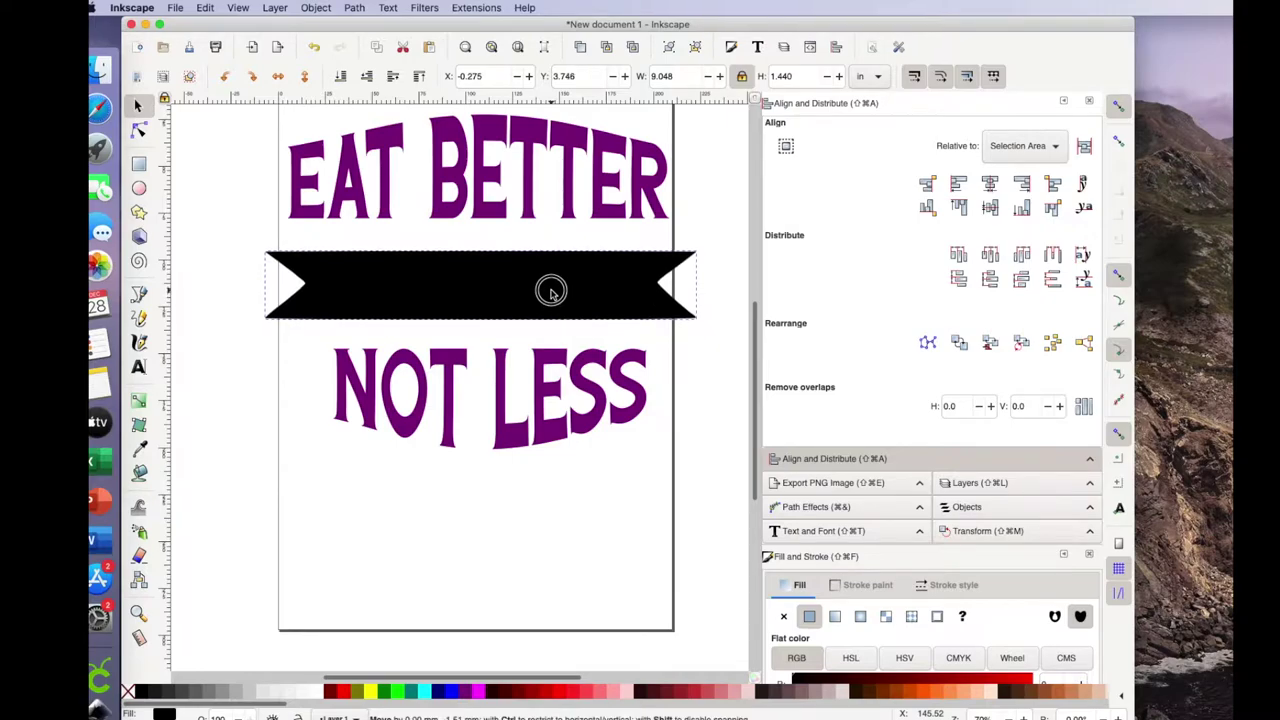
{"action": "left_click", "coordinate": [550, 291]}
{"action": "scroll", "coordinate": [550, 292], "scroll_direction": "up", "scroll_amount": 5}
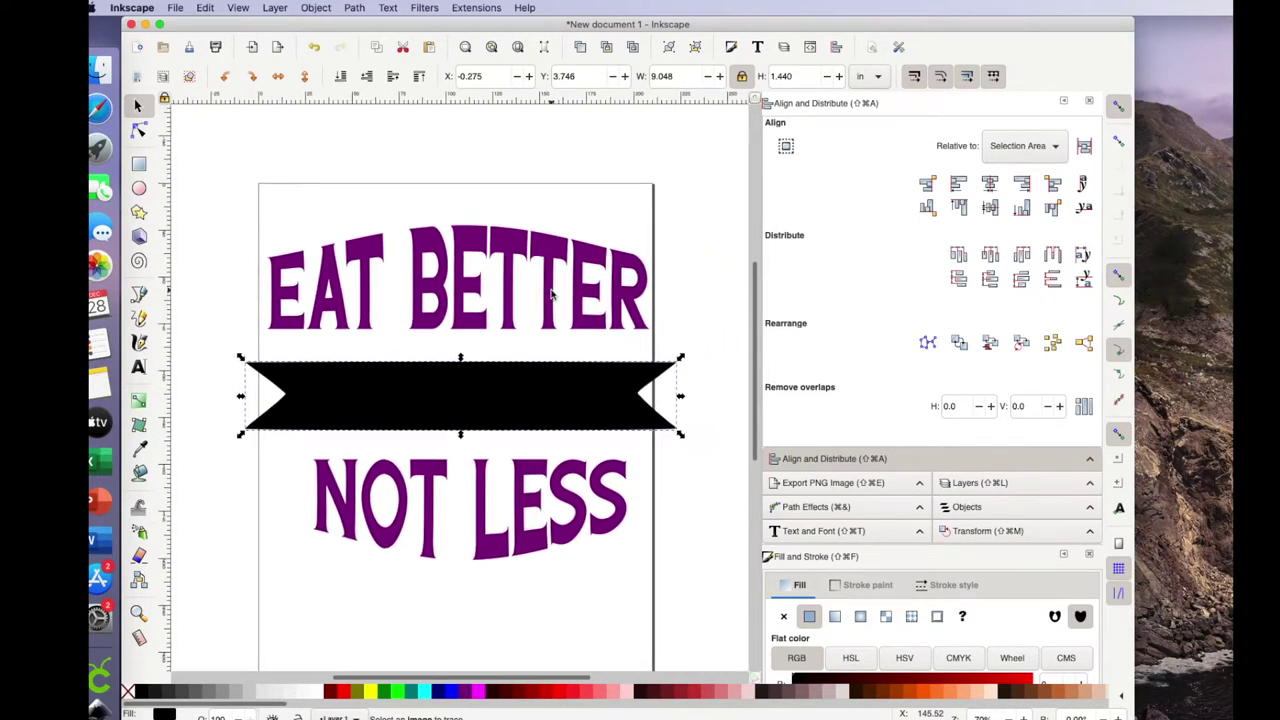
{"action": "left_click", "coordinate": [715, 260]}
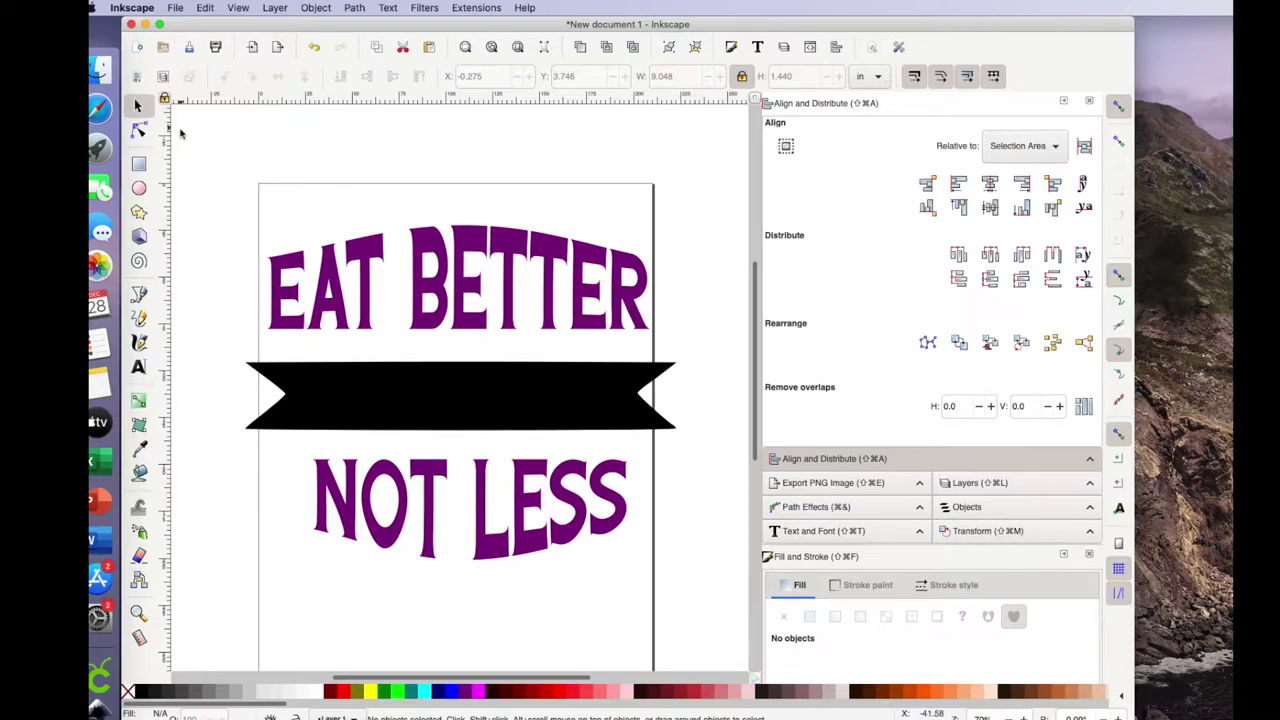
Step: Centre the text and banner horizontally, then enlarge the banner and make it taller with proportions unlocked
{"action": "left_click_drag", "start_coordinate": [185, 134], "coordinate": [692, 628]}
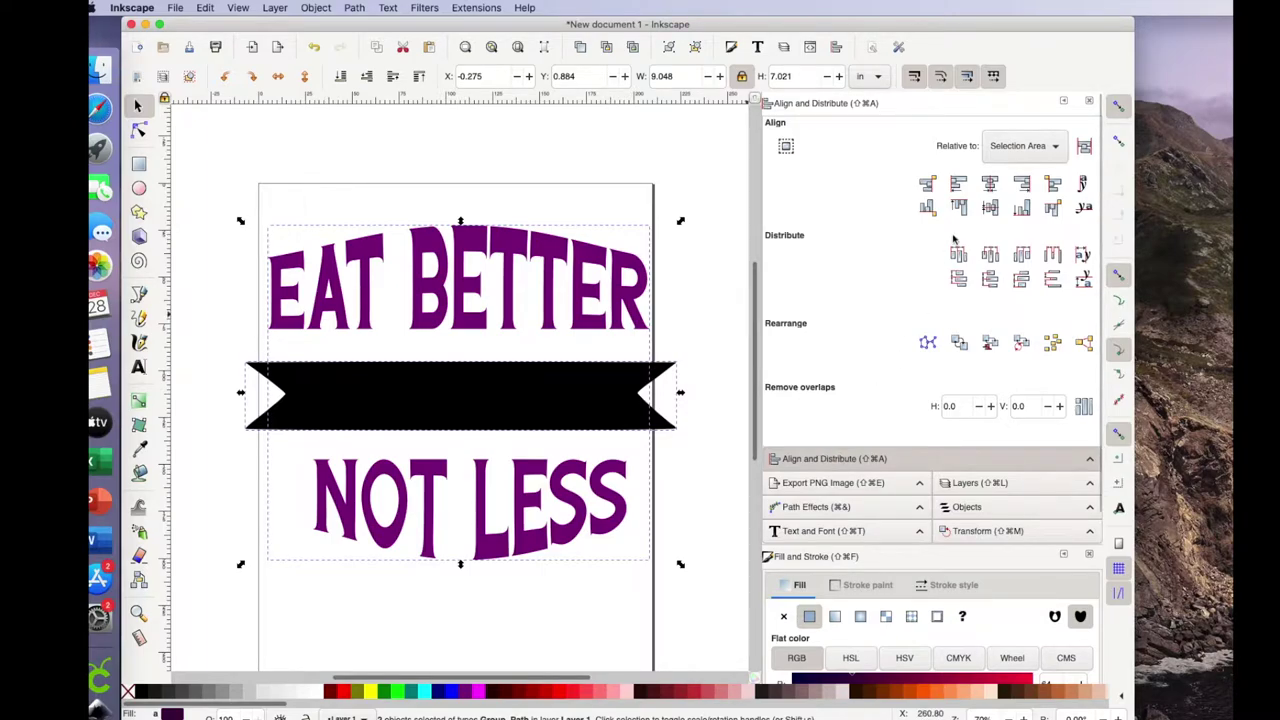
{"action": "left_click", "coordinate": [990, 184]}
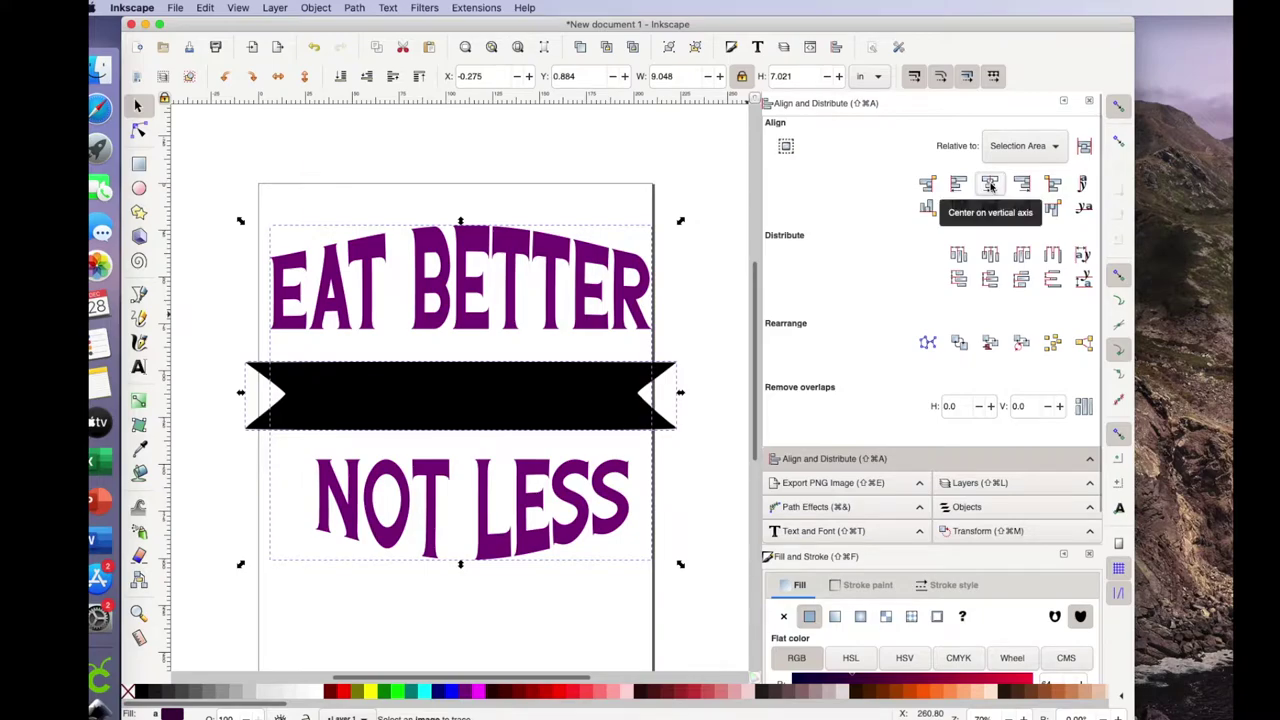
{"action": "left_click", "coordinate": [700, 475]}
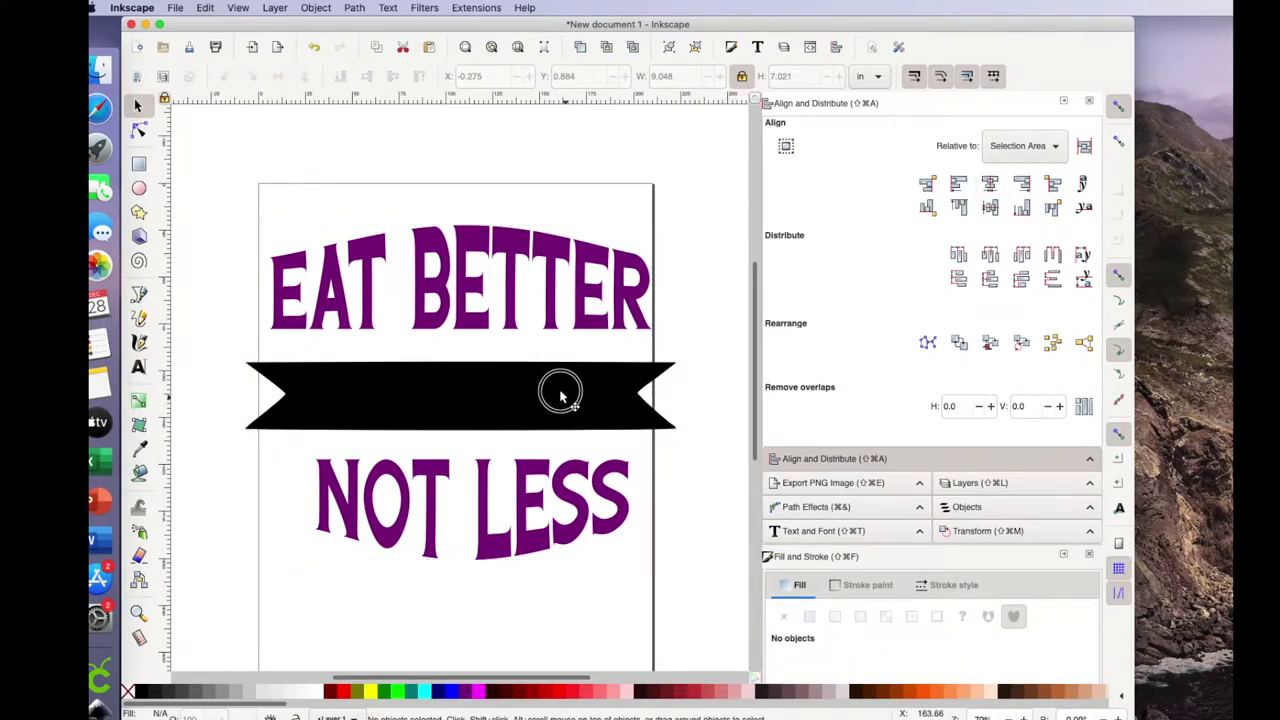
{"action": "left_click_drag", "start_coordinate": [557, 389], "coordinate": [550, 377]}
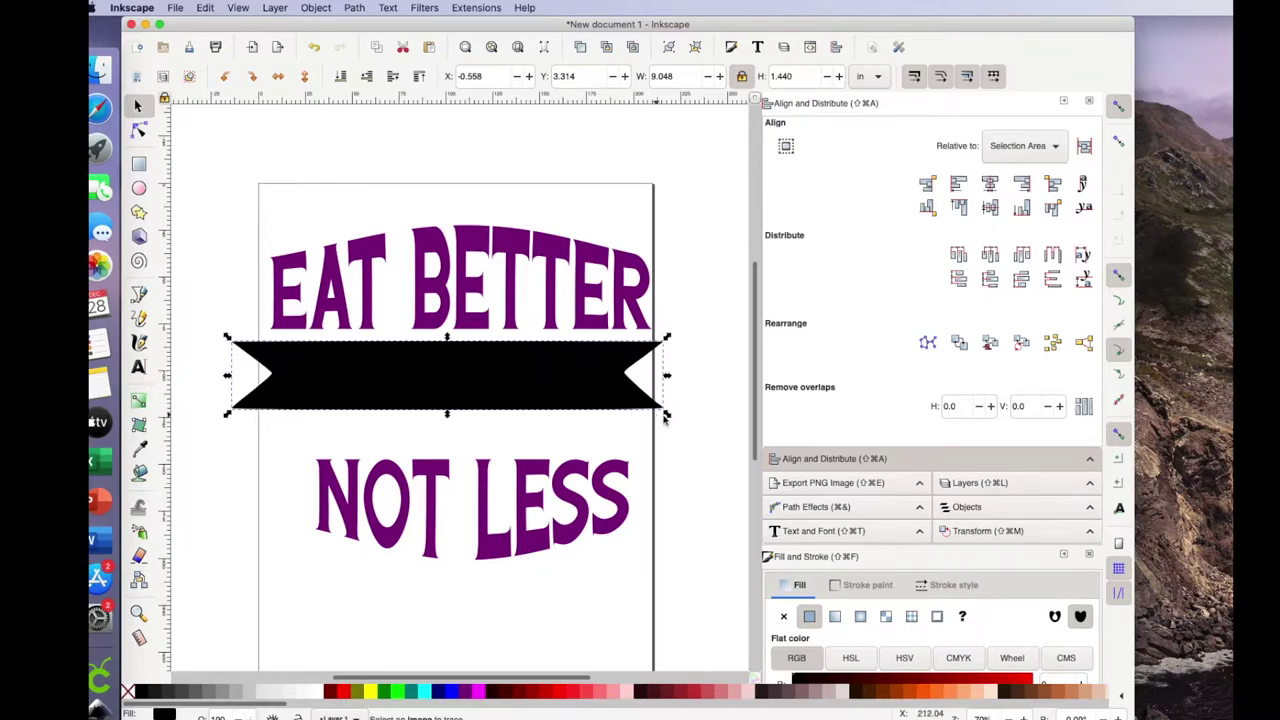
{"action": "left_click_drag", "start_coordinate": [665, 418], "coordinate": [697, 434]}
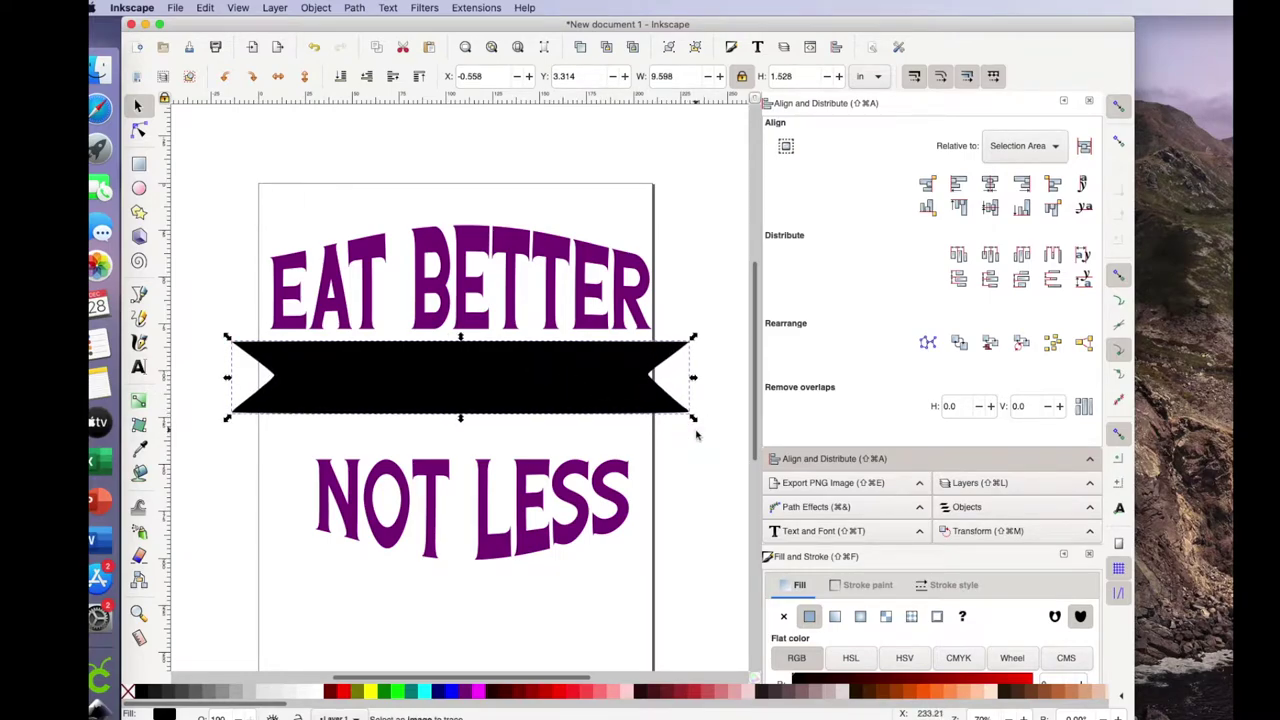
{"action": "left_click", "coordinate": [741, 75]}
{"action": "left_click_drag", "start_coordinate": [460, 420], "coordinate": [461, 432]}
{"action": "left_click", "coordinate": [206, 186]}
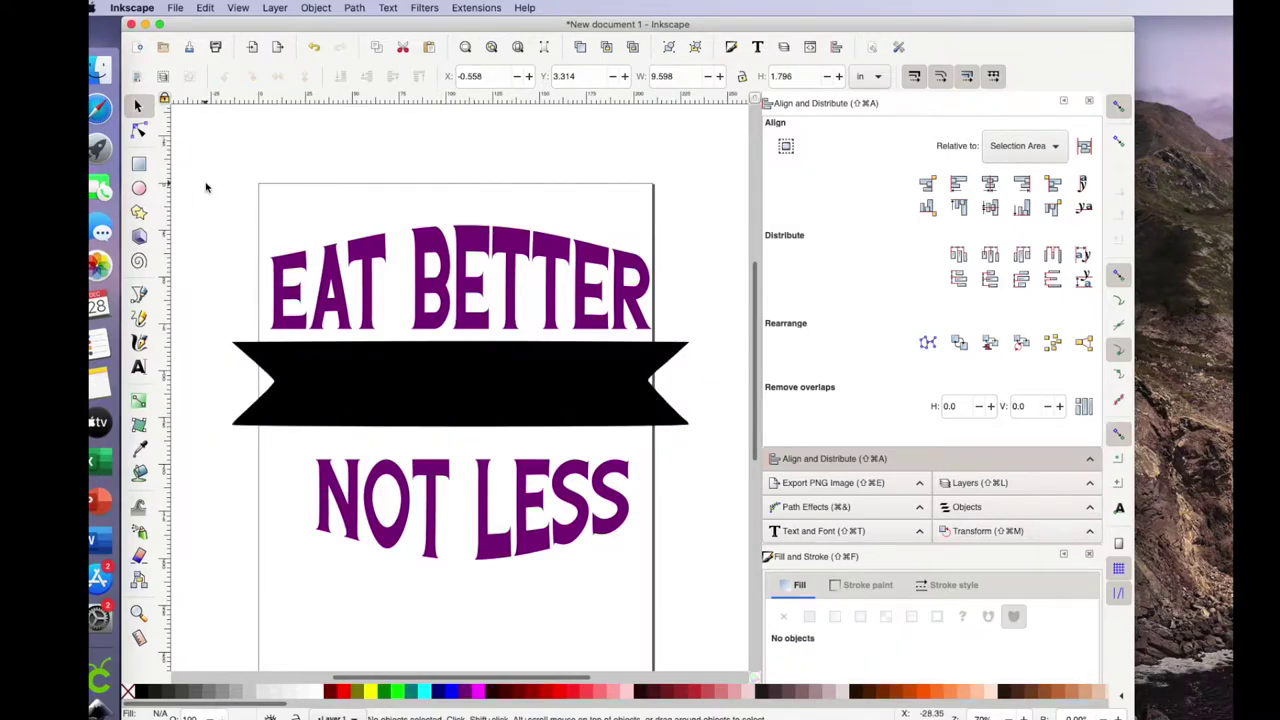
Step: Re-centre the whole design horizontally and lower the banner slightly to Y 3.463
{"action": "left_click_drag", "start_coordinate": [178, 142], "coordinate": [703, 601]}
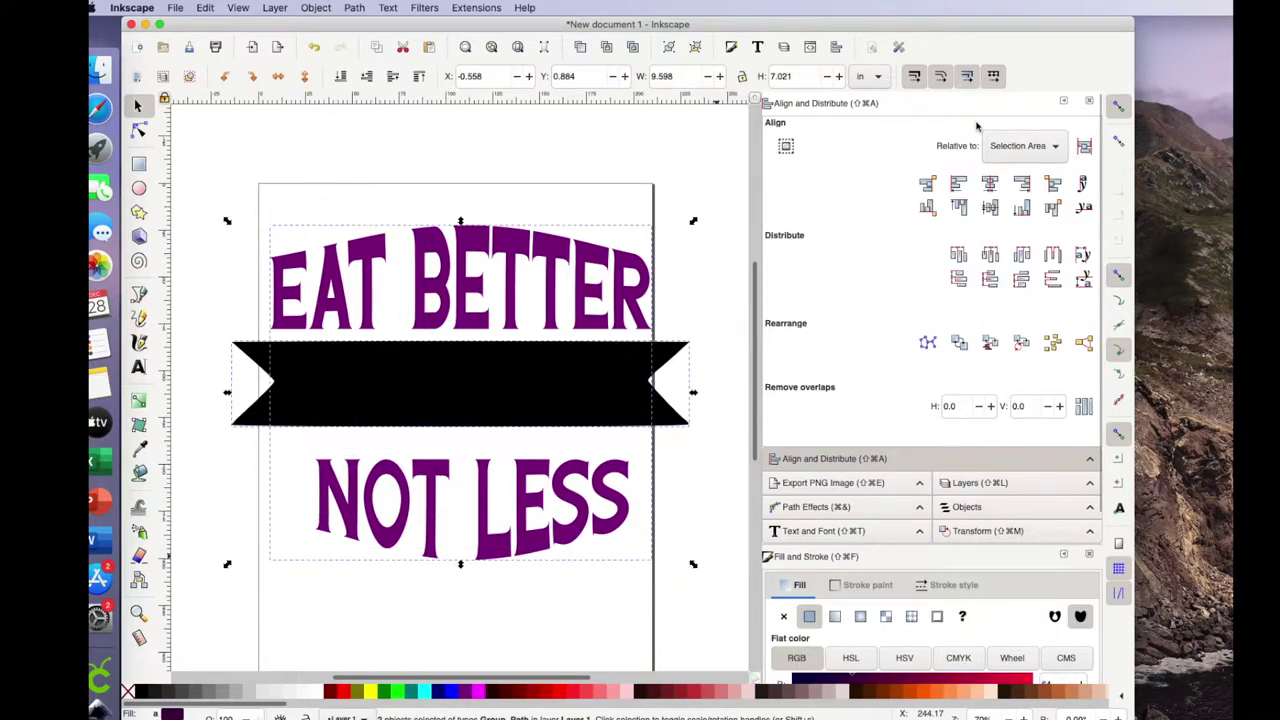
{"action": "left_click", "coordinate": [990, 184]}
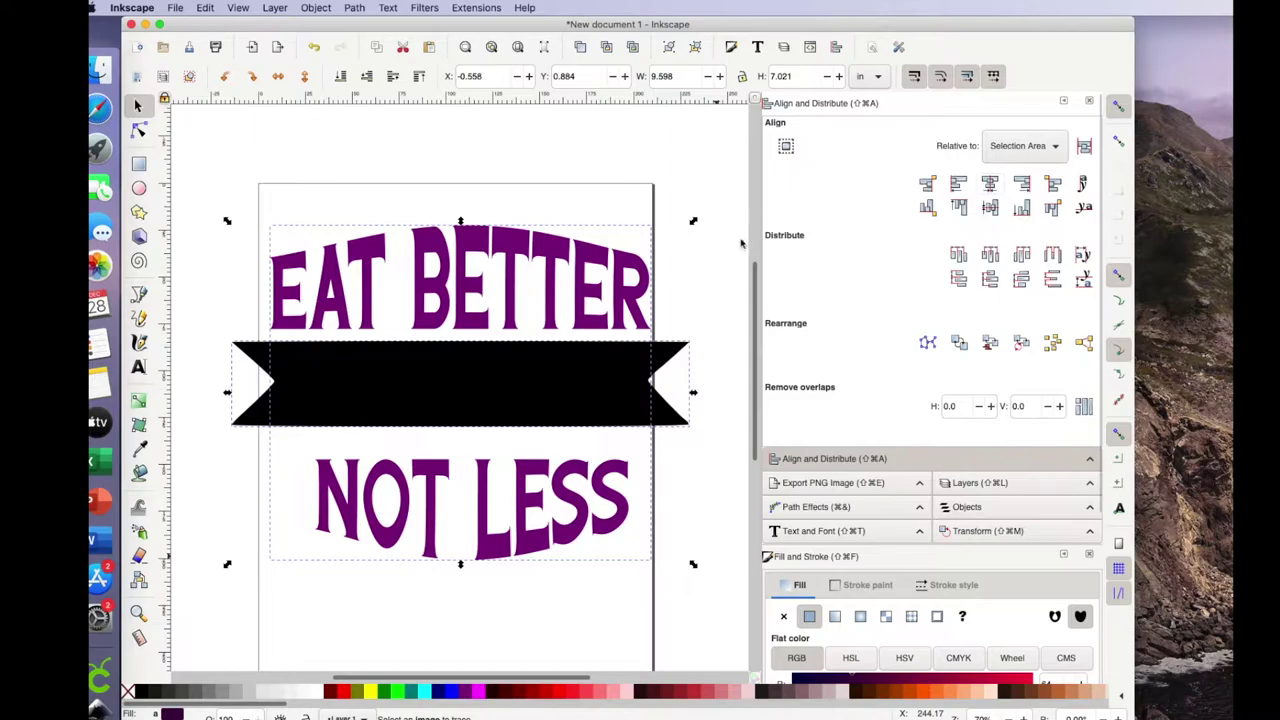
{"action": "left_click", "coordinate": [708, 233]}
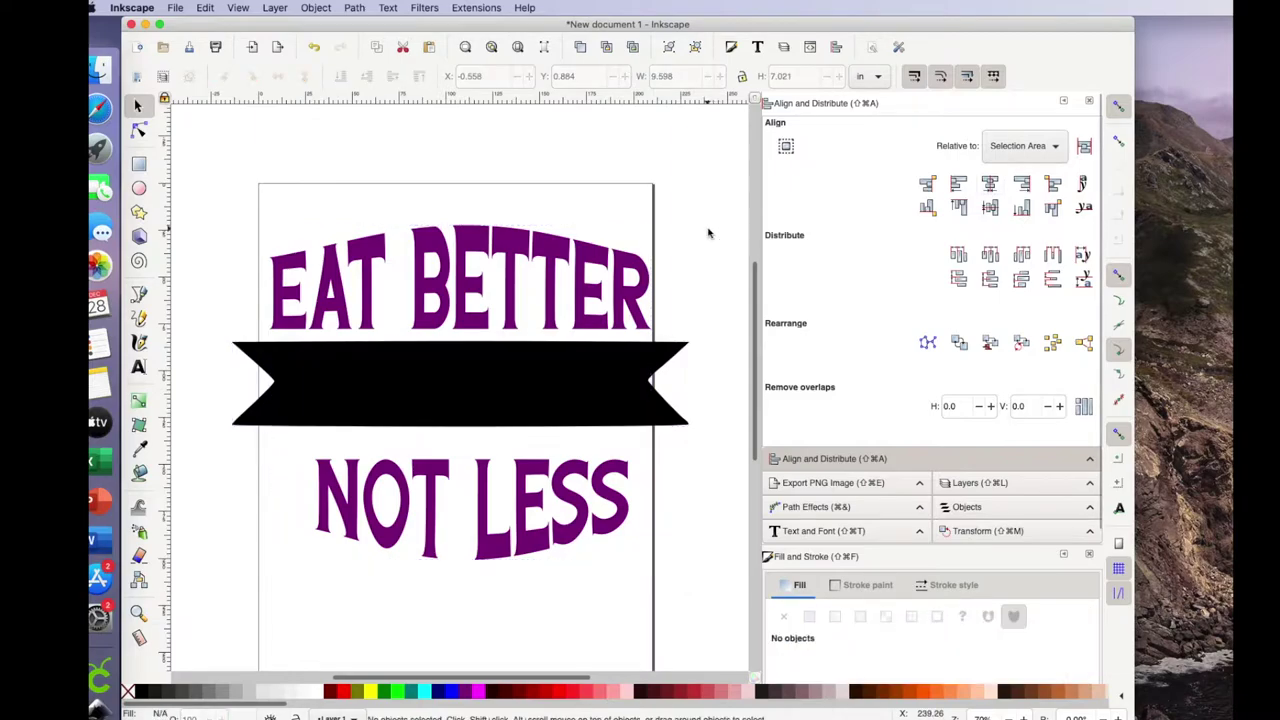
{"action": "left_click", "coordinate": [476, 409]}
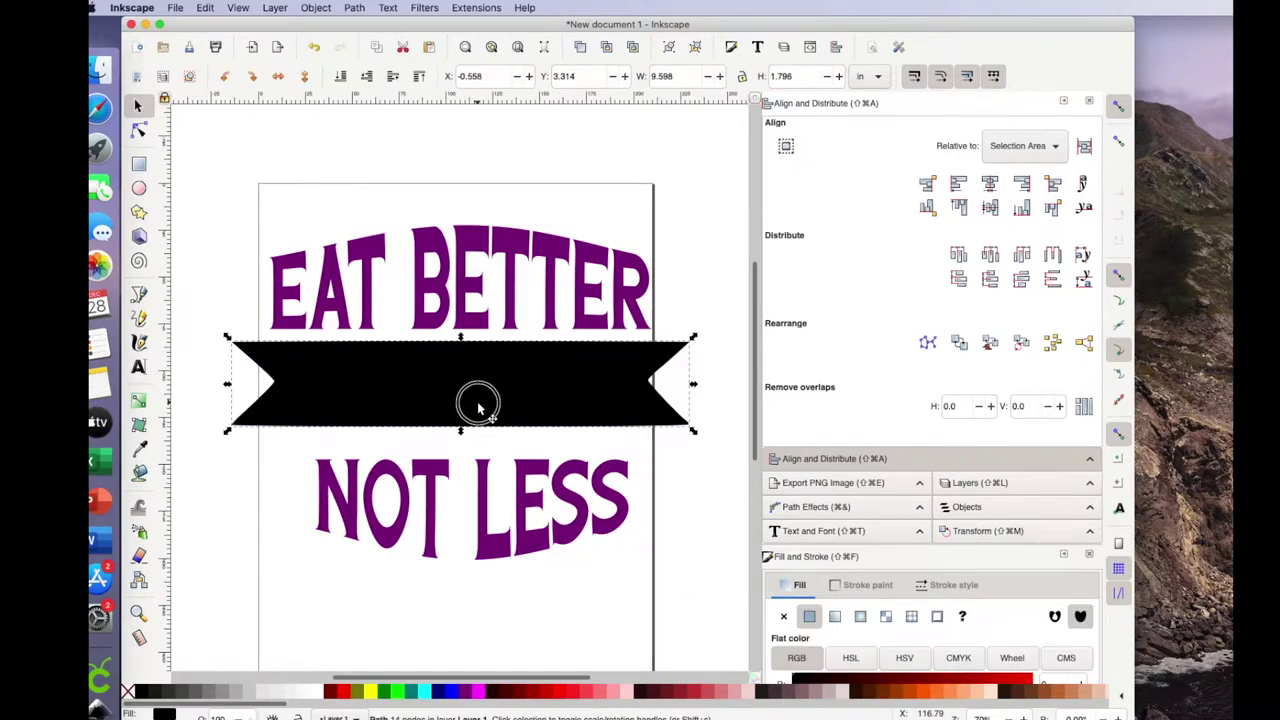
{"action": "left_click_drag", "start_coordinate": [478, 408], "coordinate": [478, 417]}
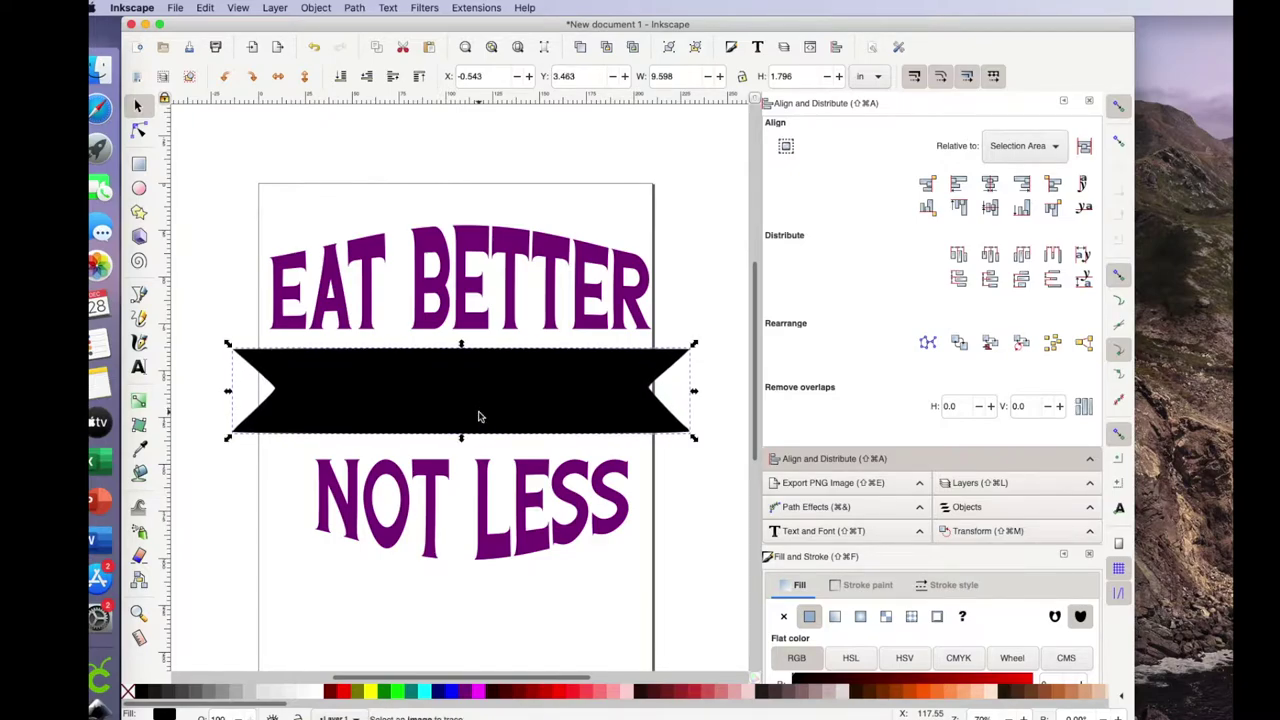
{"action": "key", "text": "Escape"}
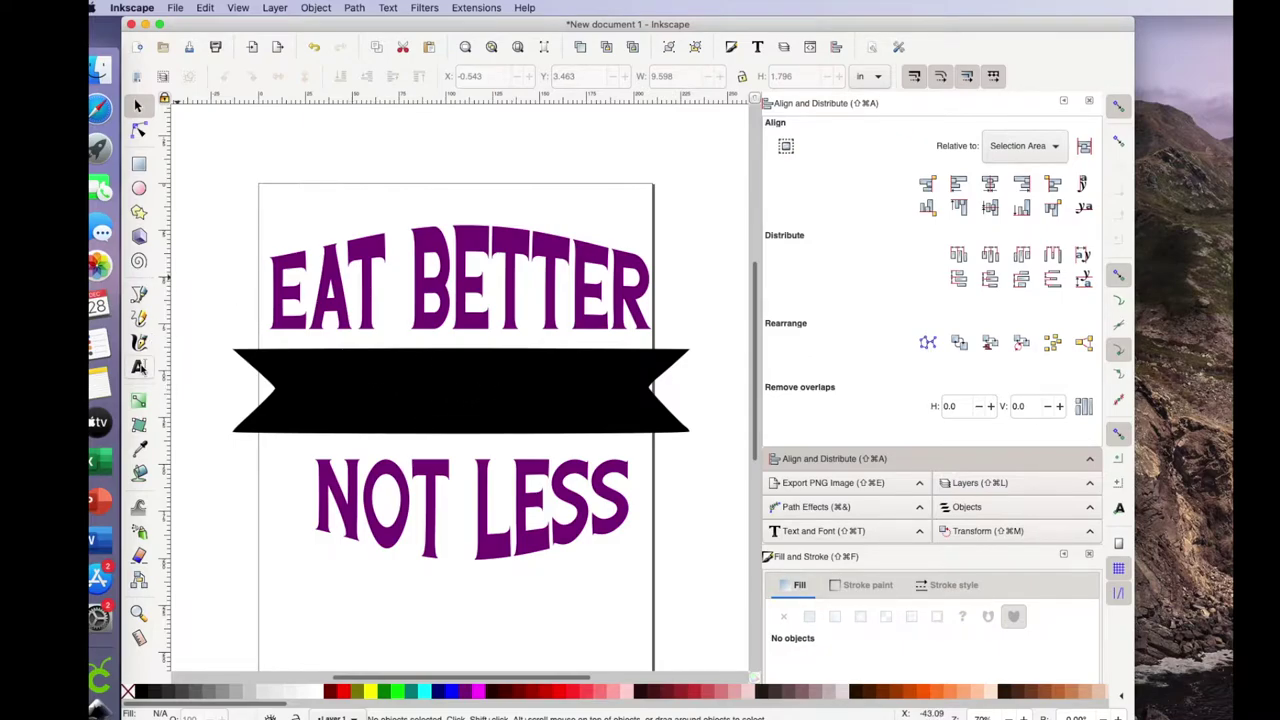
Step: Add a text line at the page's top-left reading 'And Make It With Love'
{"action": "left_click", "coordinate": [139, 368]}
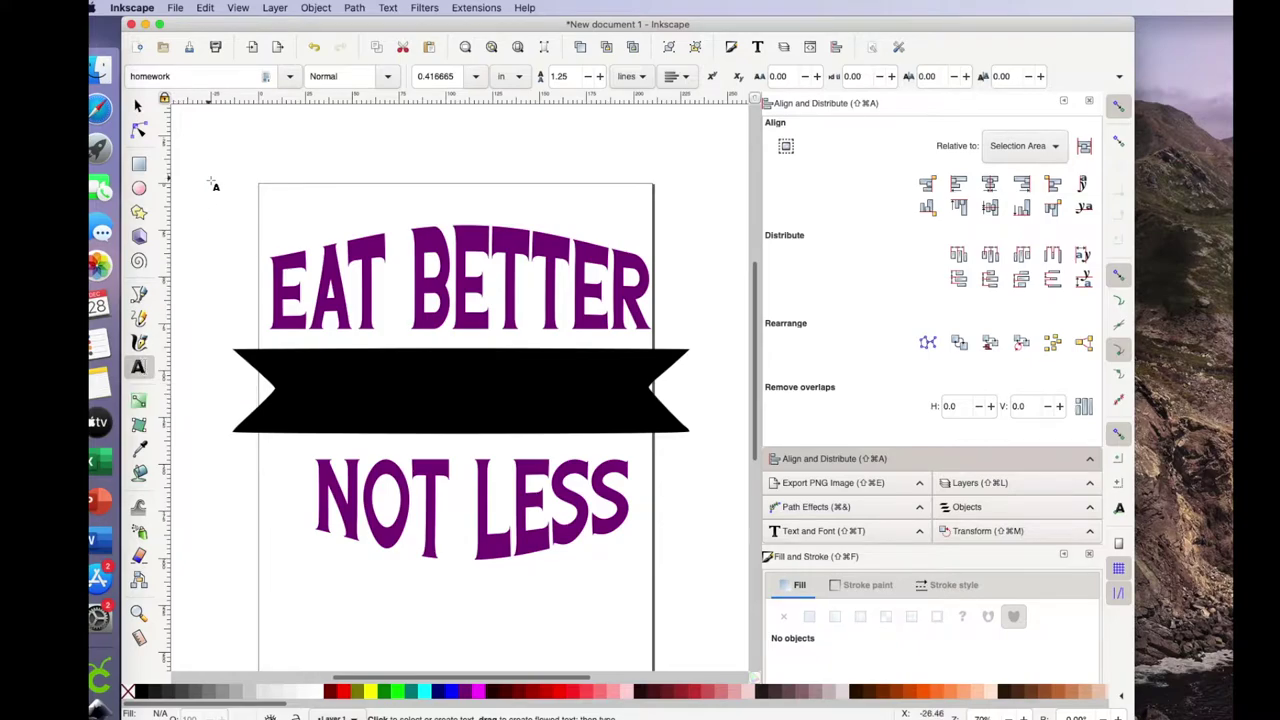
{"action": "left_click", "coordinate": [295, 183]}
{"action": "type", "text": "And Ma"}
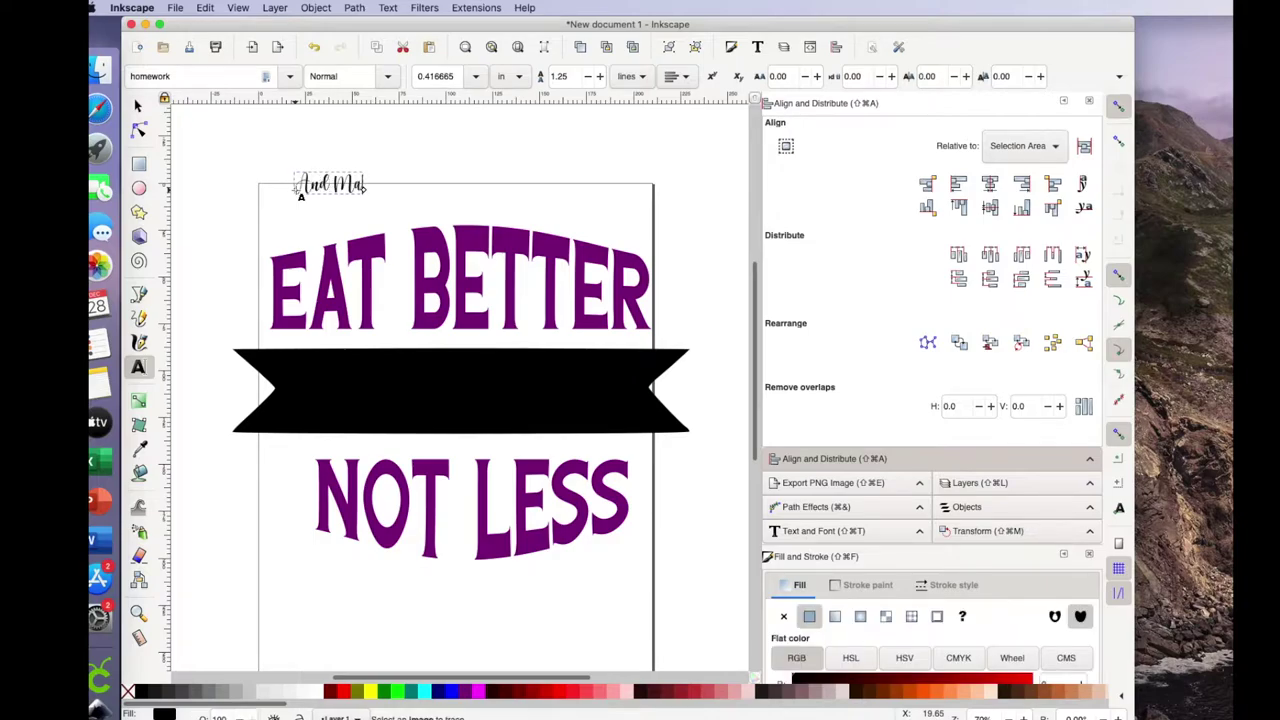
{"action": "type", "text": "ke It With Love"}
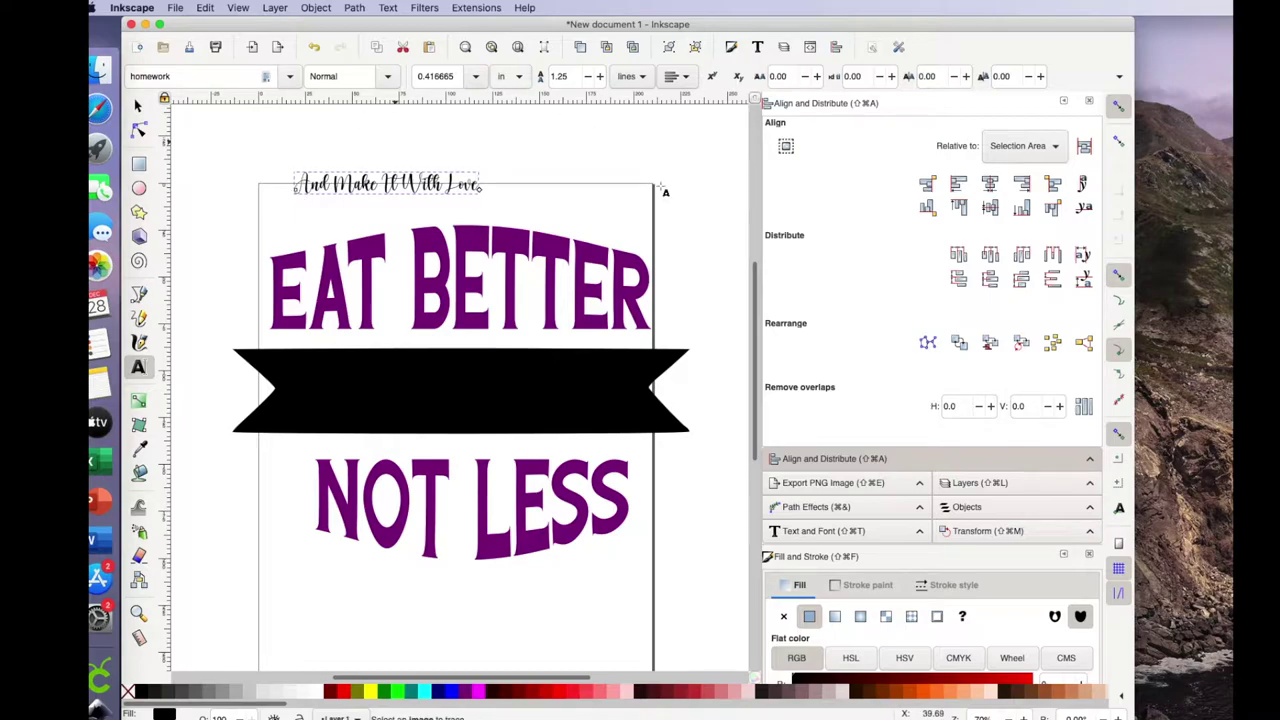
Step: Apply the Amelya font to the 'And Make It With Love' line via Text and Font
{"action": "left_click", "coordinate": [816, 531]}
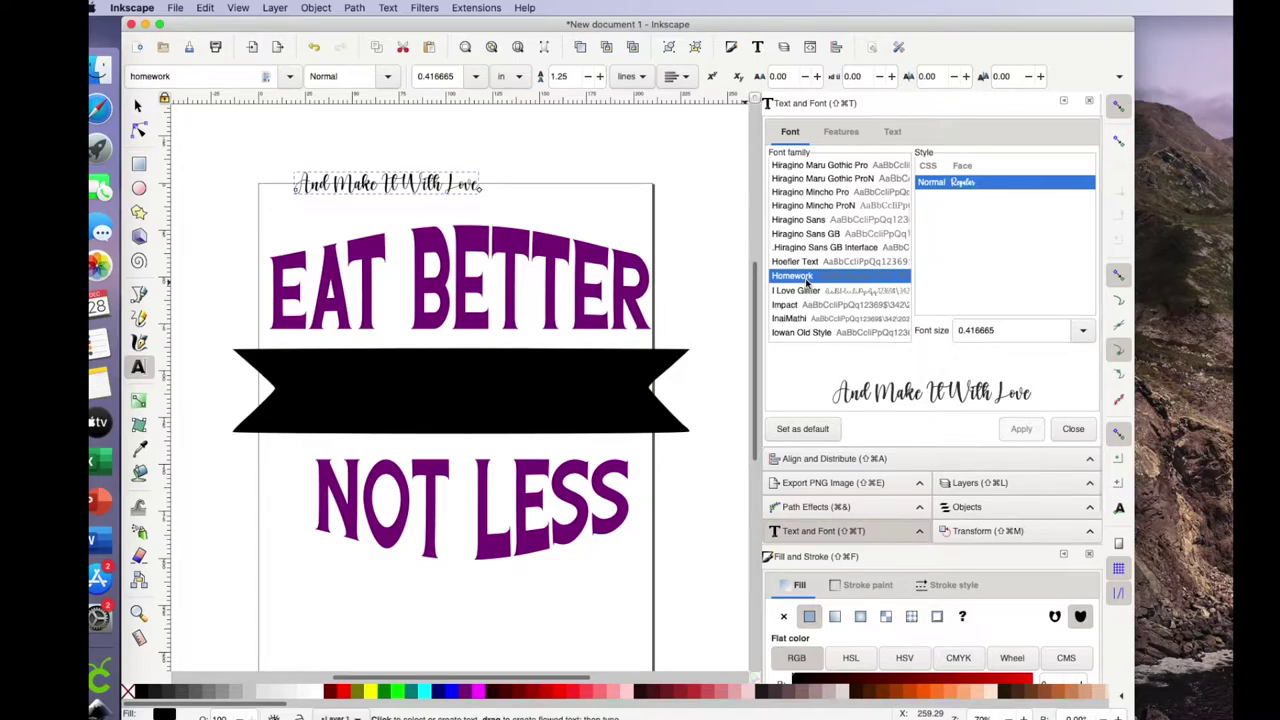
{"action": "scroll", "coordinate": [806, 283], "scroll_direction": "up", "scroll_amount": 5}
{"action": "scroll", "coordinate": [806, 283], "scroll_direction": "up", "scroll_amount": 8}
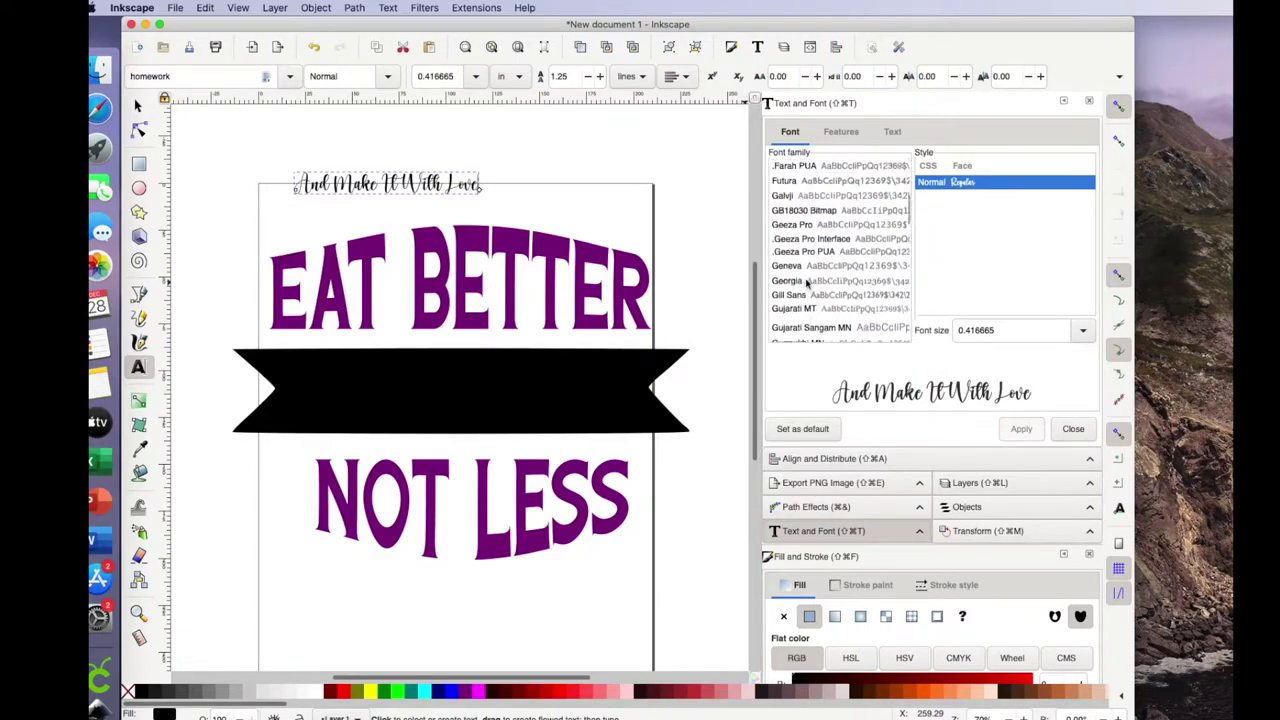
{"action": "scroll", "coordinate": [806, 283], "scroll_direction": "up", "scroll_amount": 8}
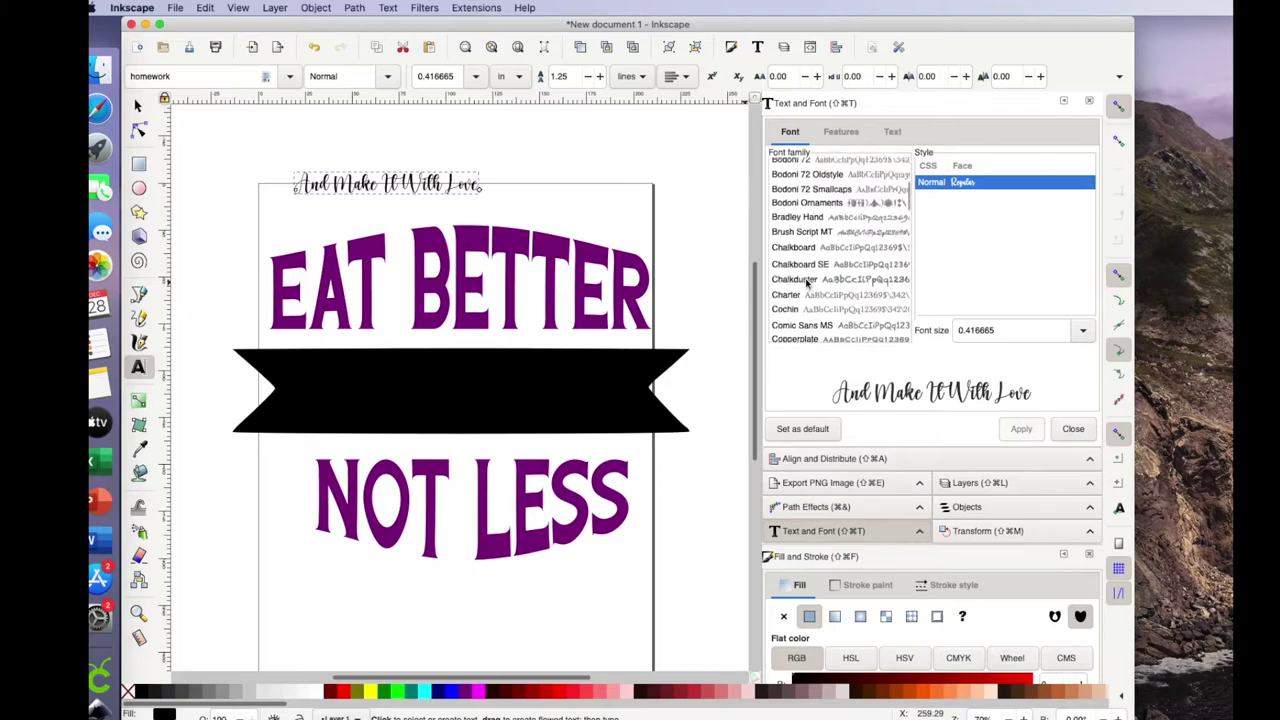
{"action": "scroll", "coordinate": [806, 283], "scroll_direction": "up", "scroll_amount": 8}
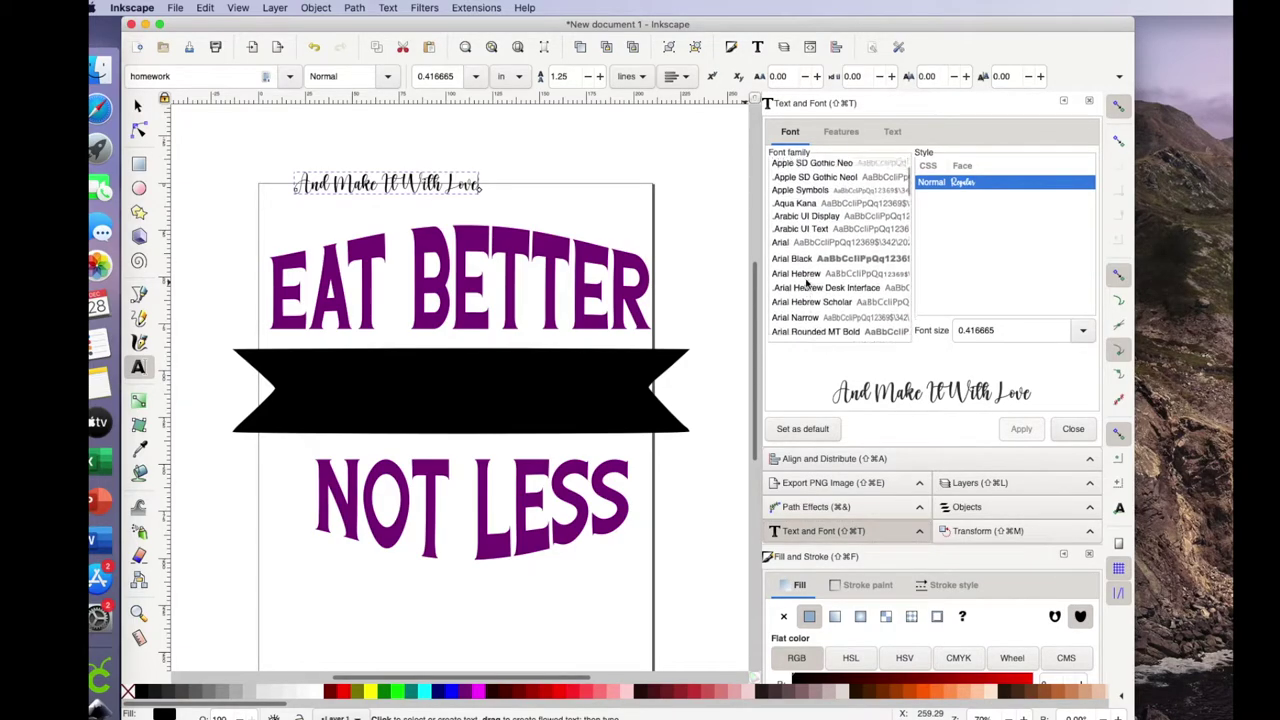
{"action": "left_click", "coordinate": [804, 245]}
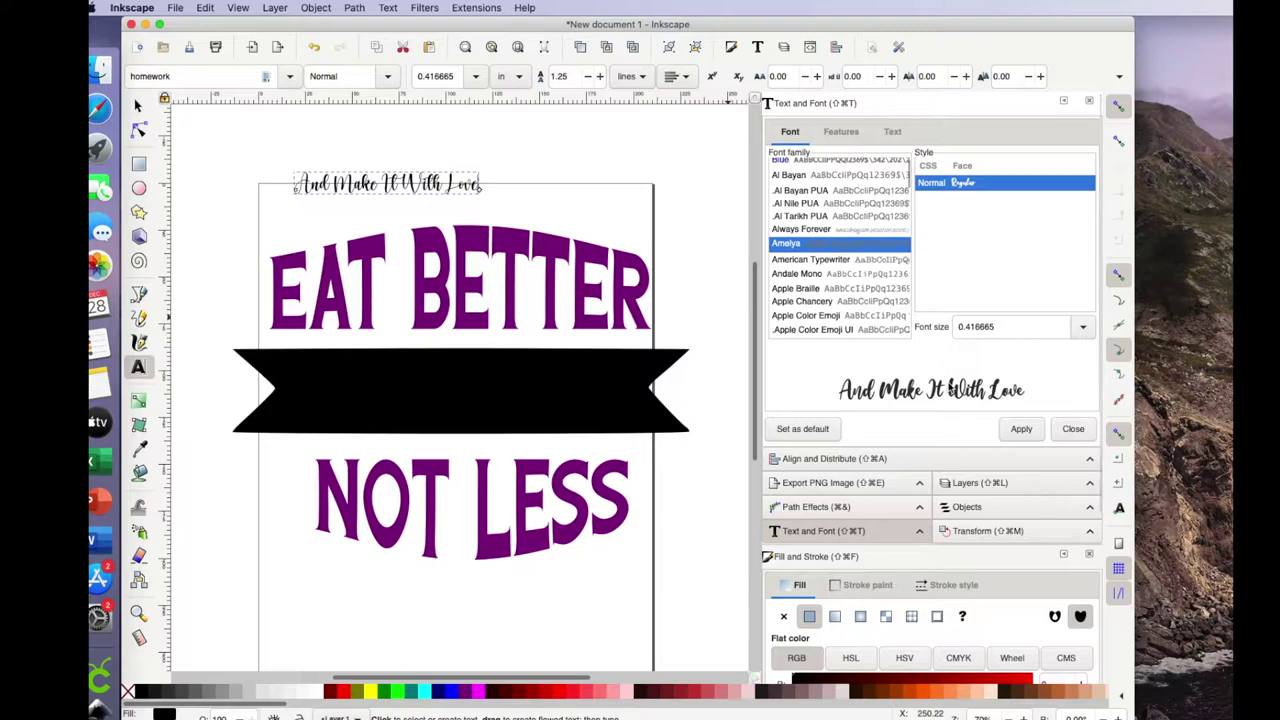
{"action": "left_click", "coordinate": [1021, 429]}
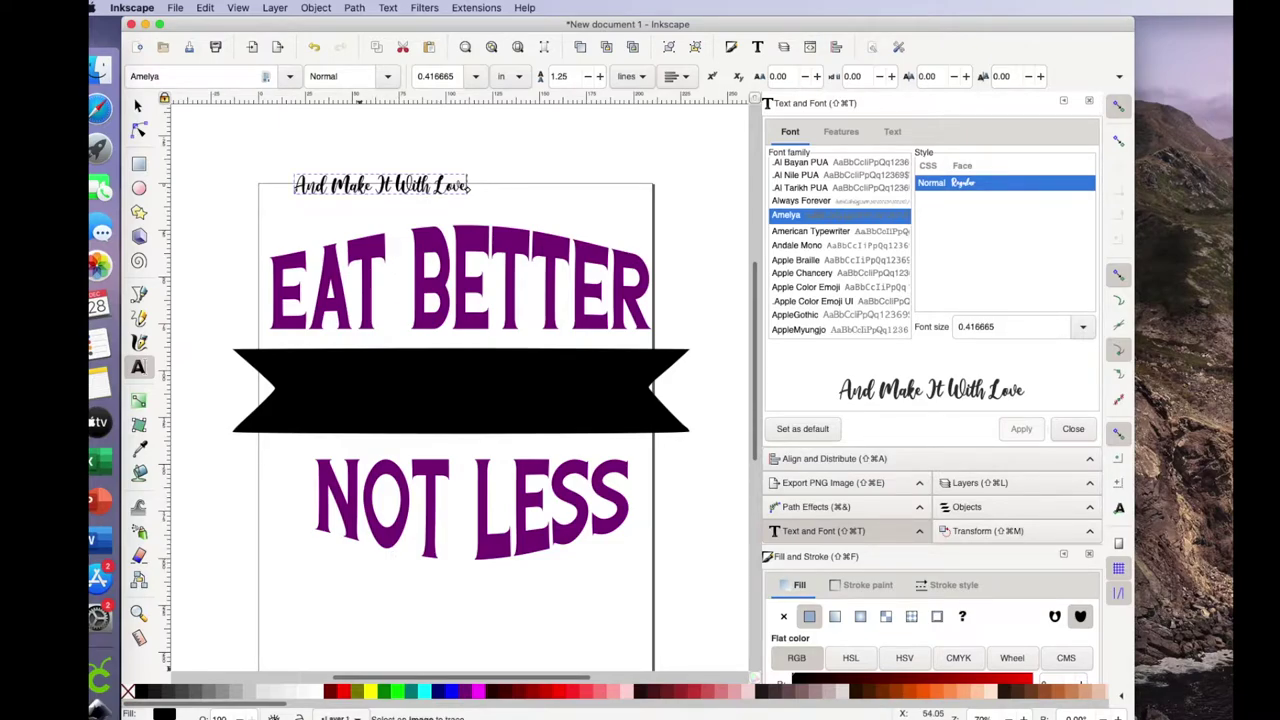
Step: Colour the script line magenta and move it onto the black banner
{"action": "left_click", "coordinate": [478, 691]}
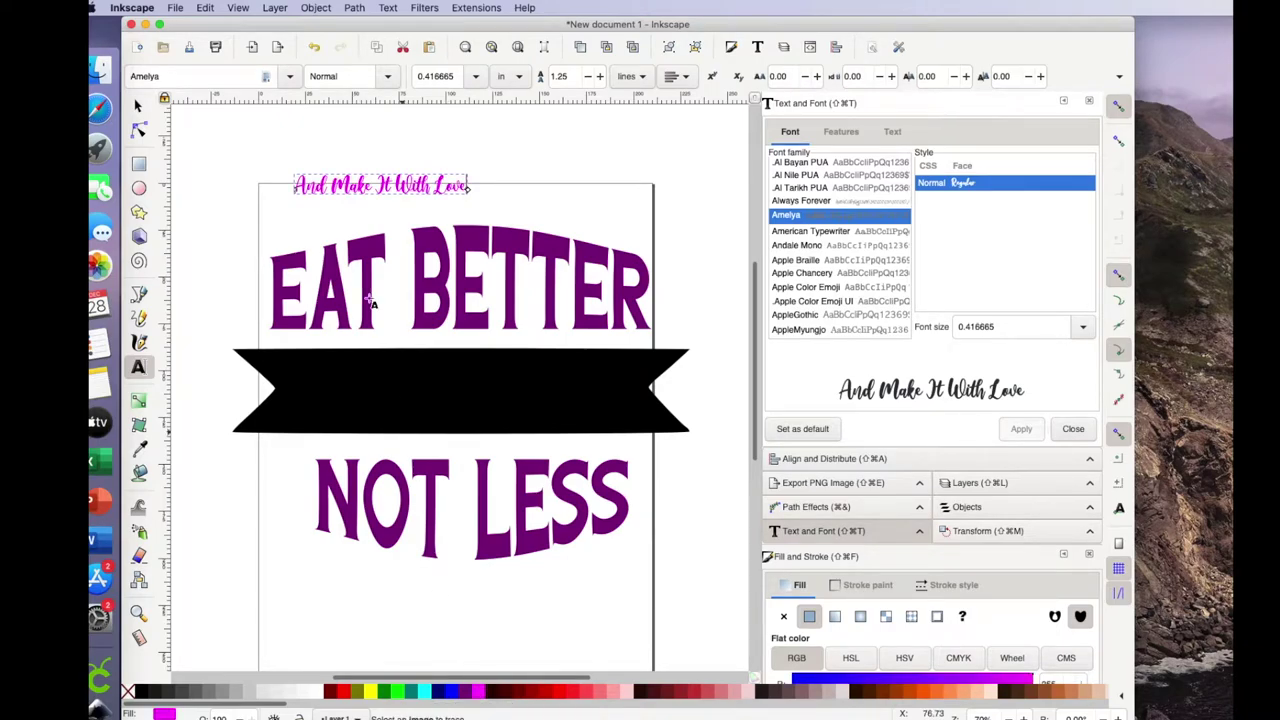
{"action": "left_click", "coordinate": [138, 105]}
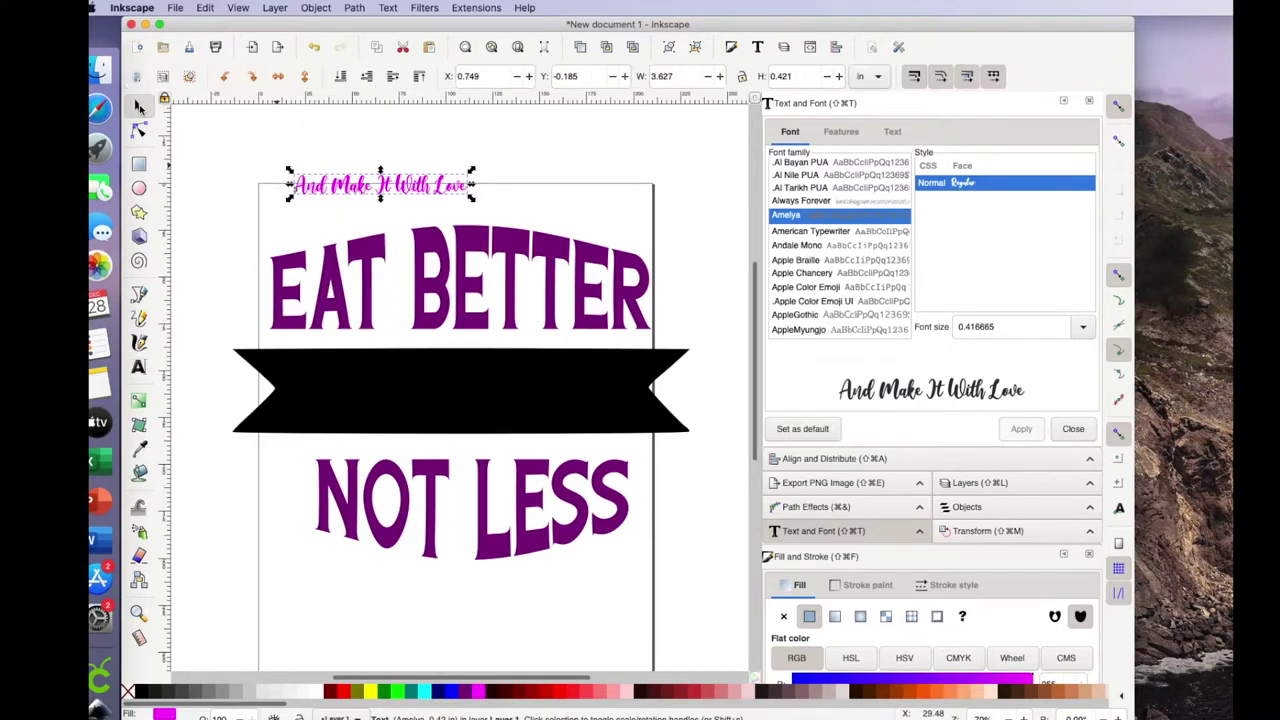
{"action": "left_click_drag", "start_coordinate": [370, 187], "coordinate": [373, 382]}
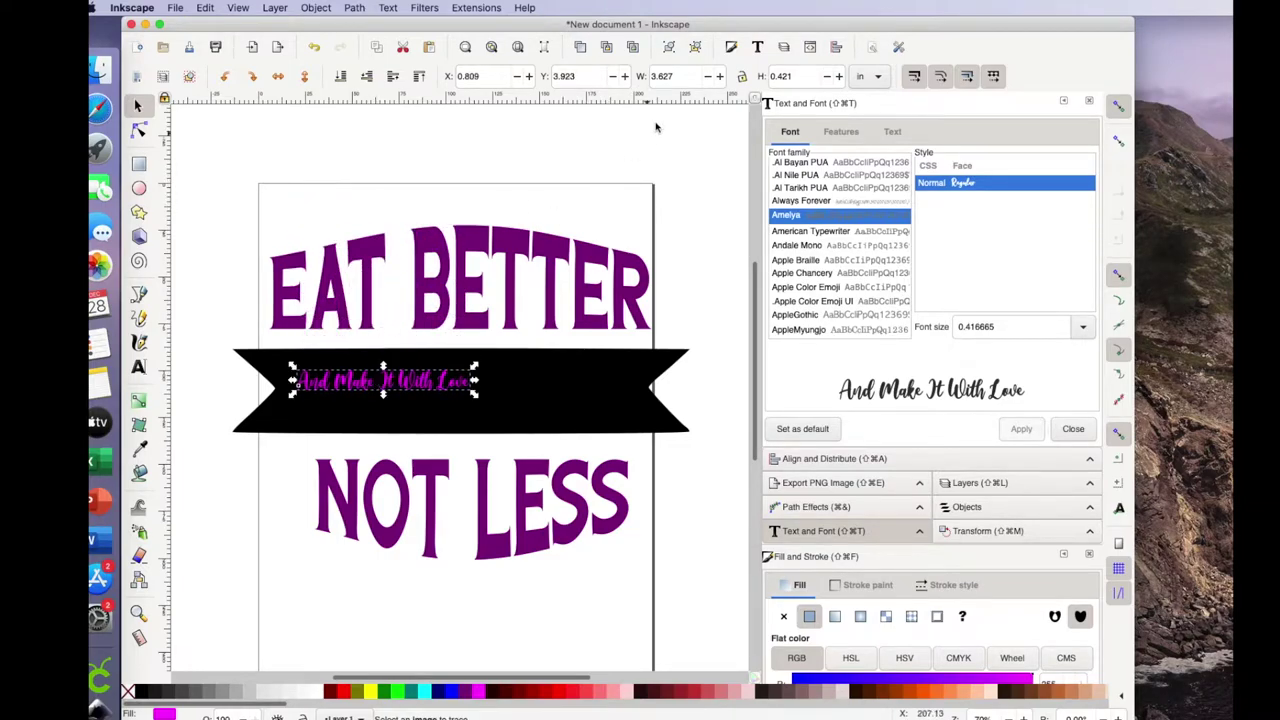
Step: Scale the script line to 7.451 by 0.953 inches to fill the banner
{"action": "left_click", "coordinate": [742, 77]}
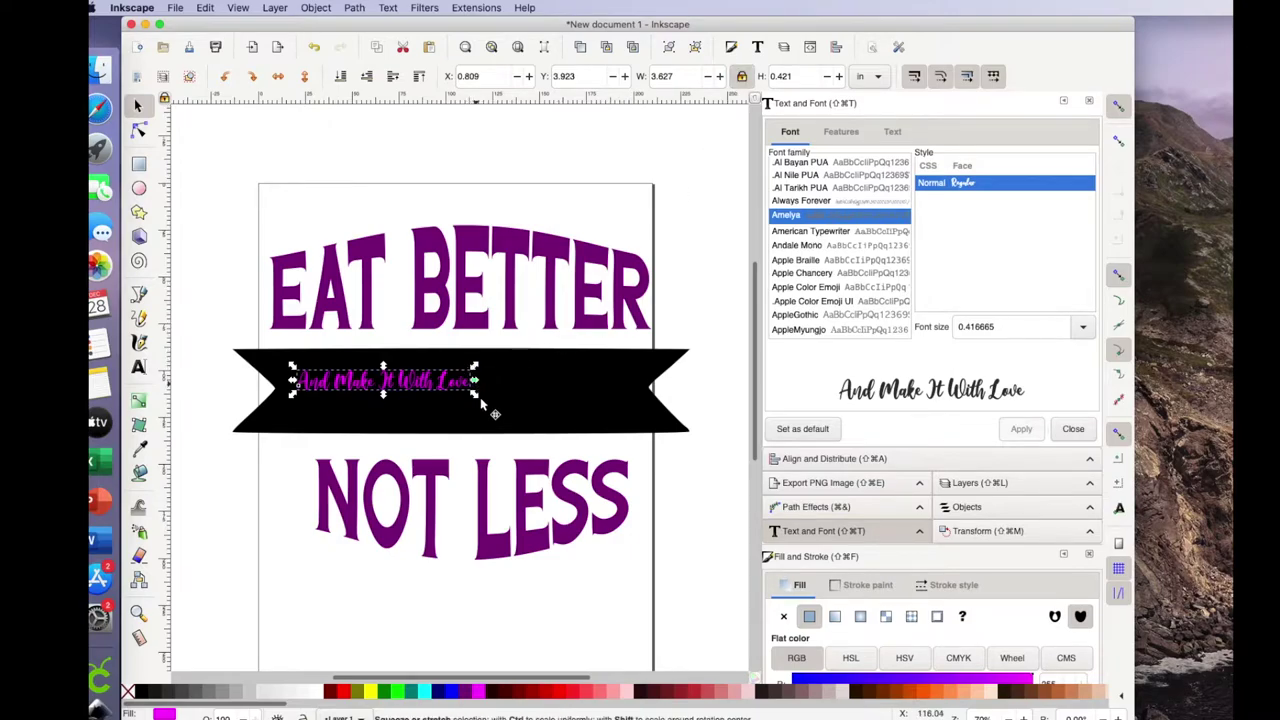
{"action": "left_click_drag", "start_coordinate": [475, 393], "coordinate": [644, 469]}
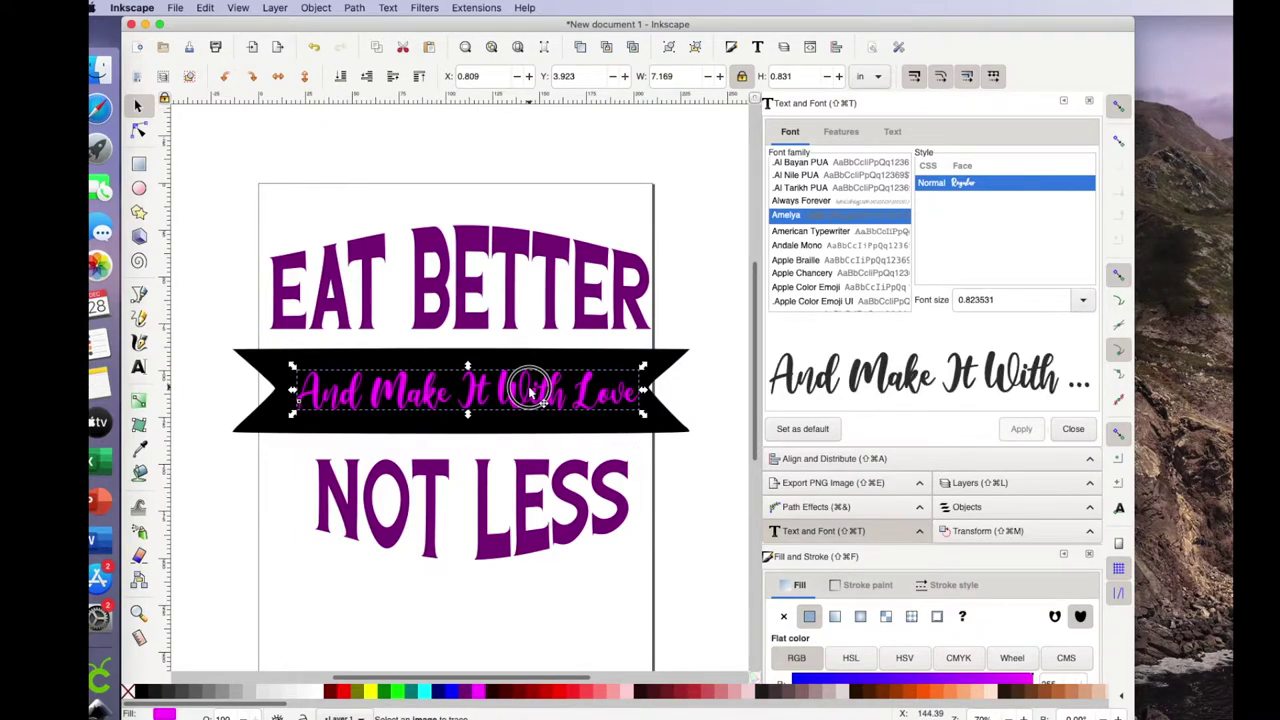
{"action": "left_click_drag", "start_coordinate": [531, 393], "coordinate": [515, 390]}
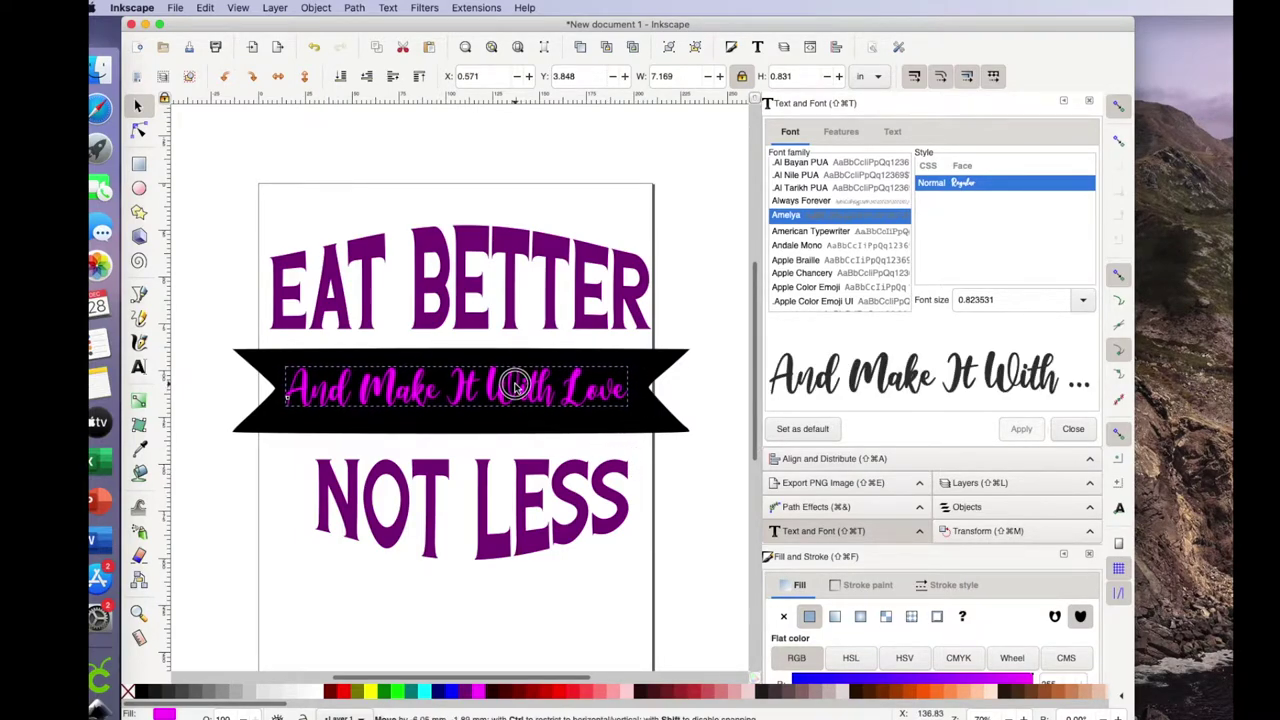
{"action": "left_click_drag", "start_coordinate": [640, 415], "coordinate": [647, 430]}
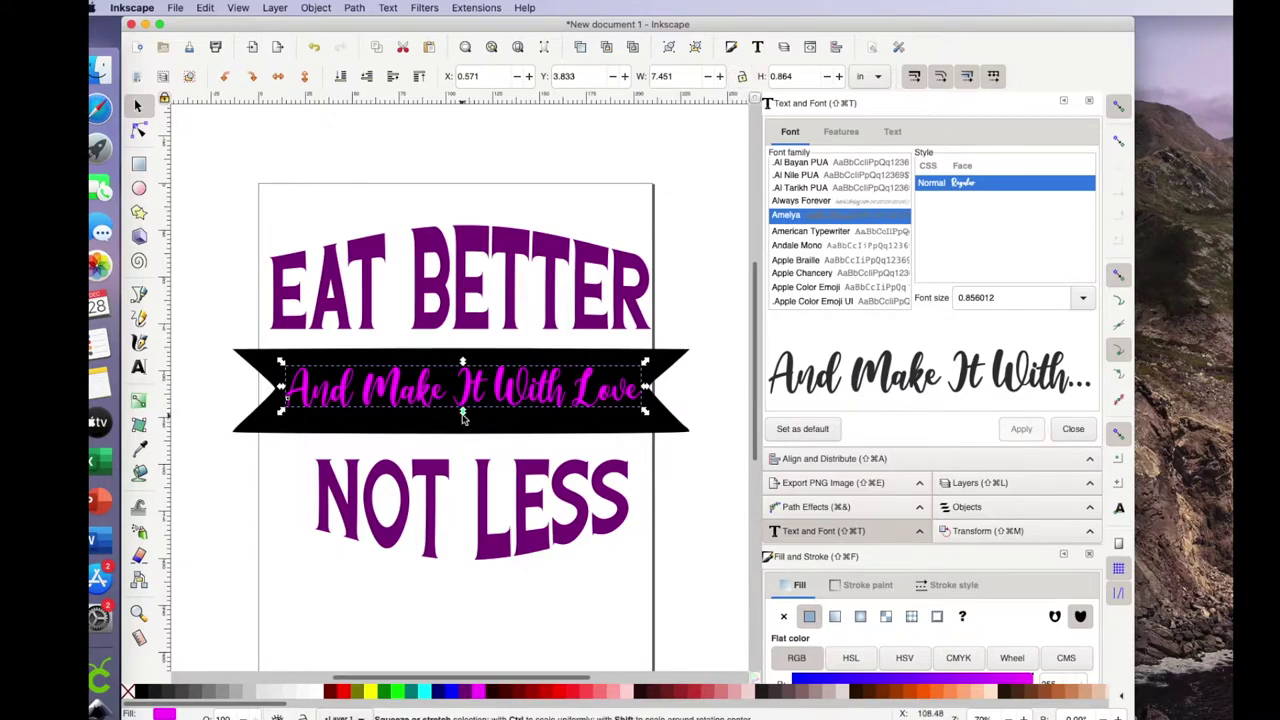
{"action": "left_click_drag", "start_coordinate": [462, 418], "coordinate": [467, 390]}
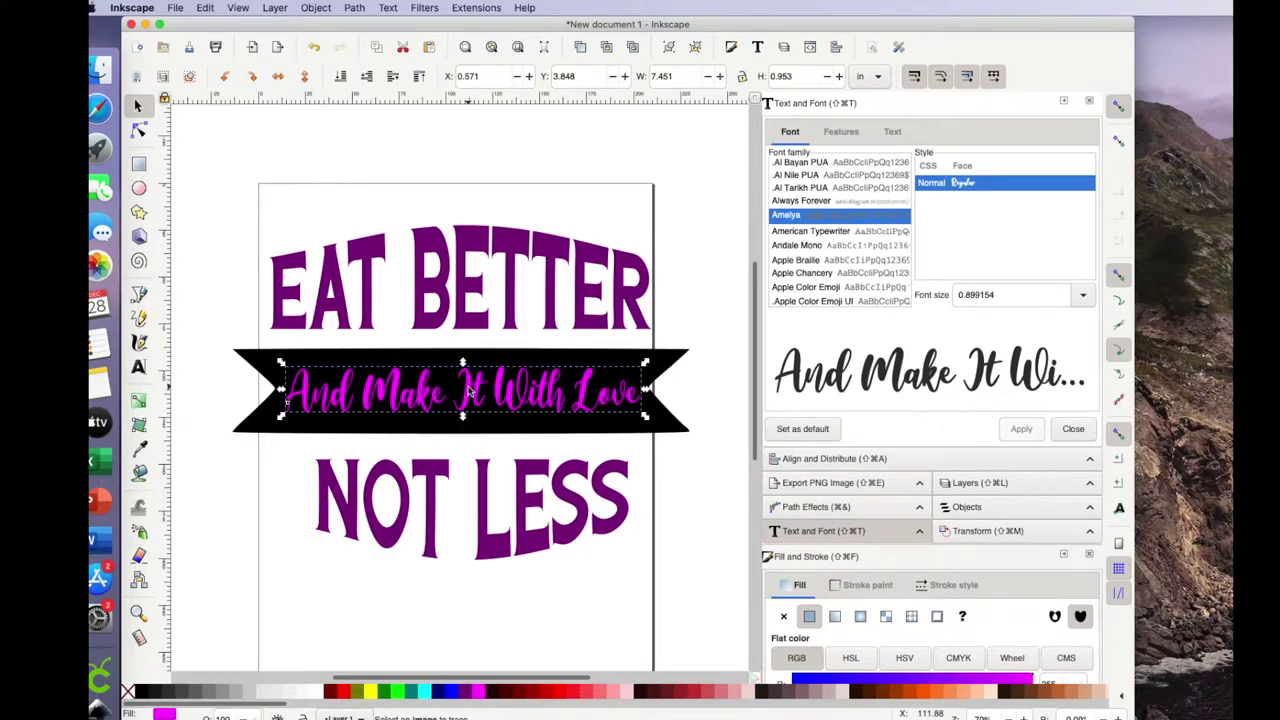
{"action": "left_click", "coordinate": [524, 142]}
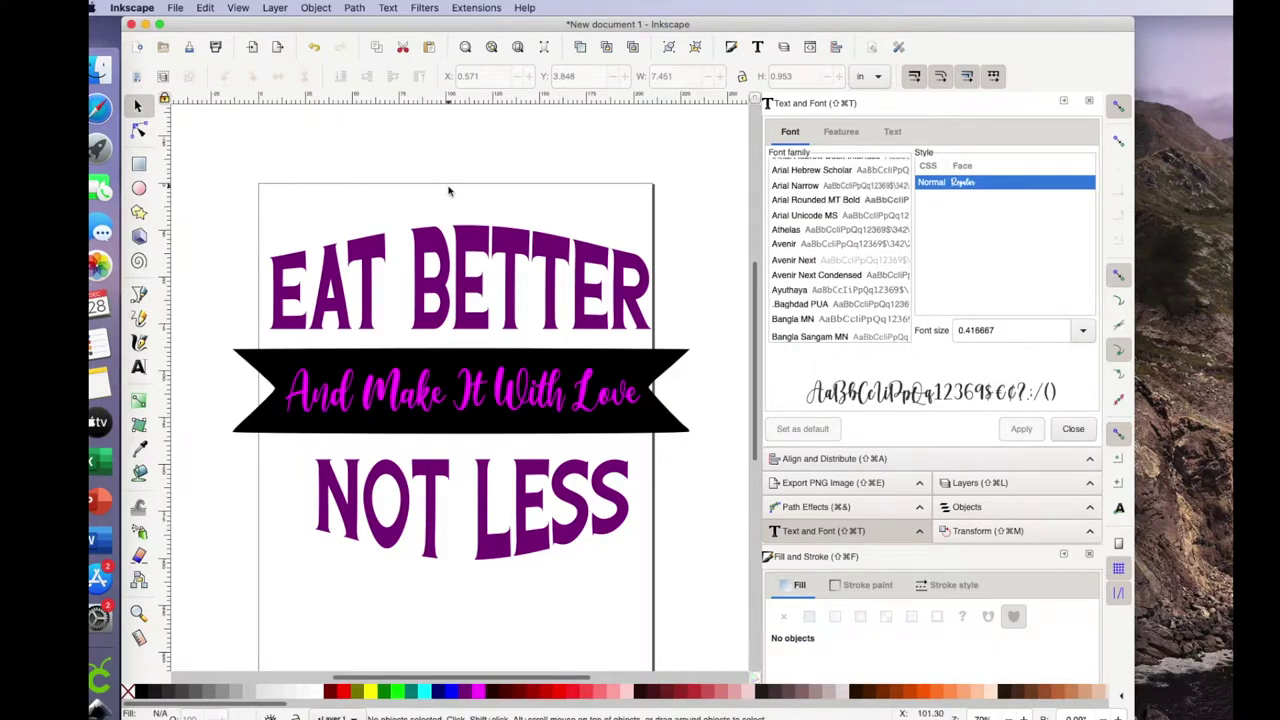
Step: Save the design as Apron4 in Plain SVG (*.svg) format
{"action": "left_click", "coordinate": [175, 8]}
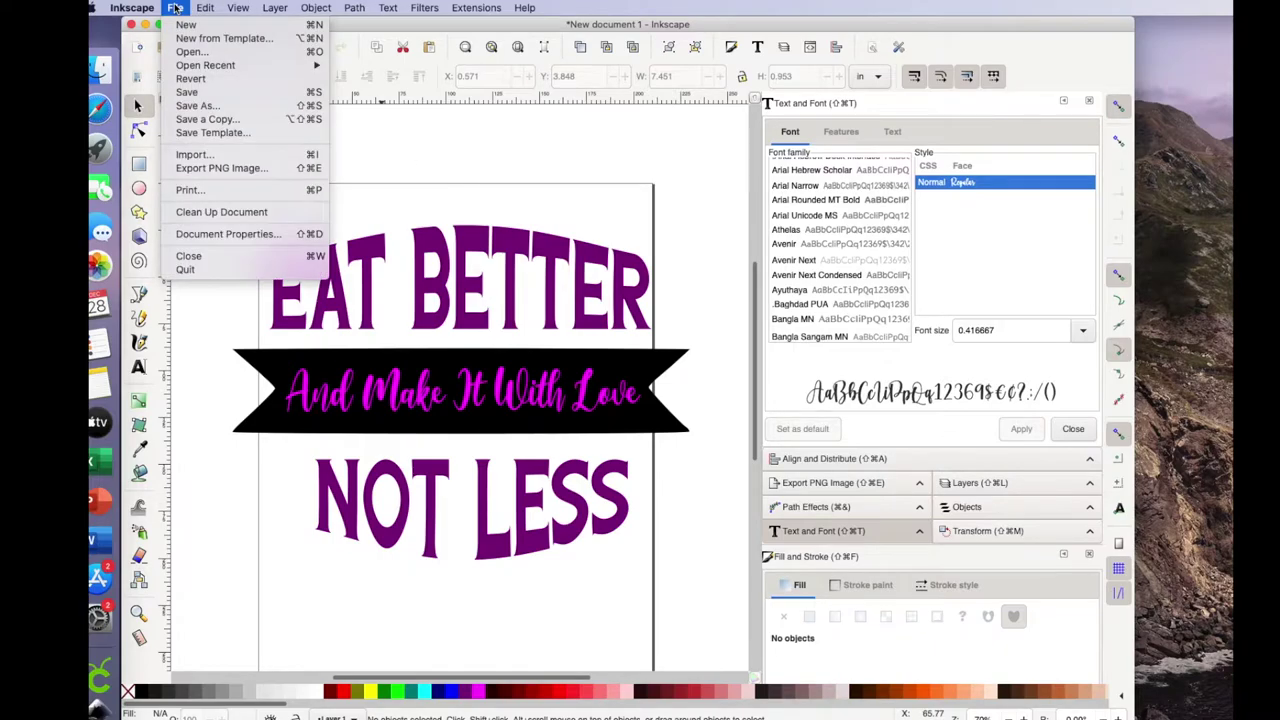
{"action": "left_click", "coordinate": [190, 106]}
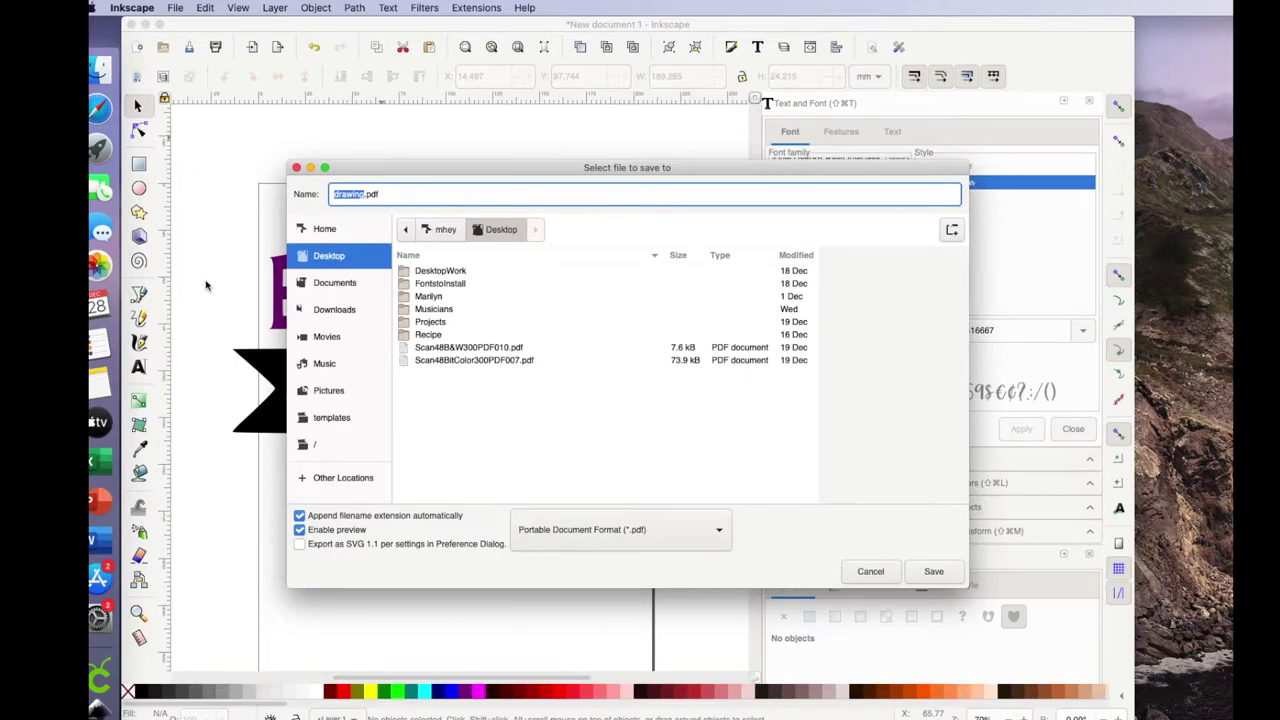
{"action": "type", "text": "Apr"}
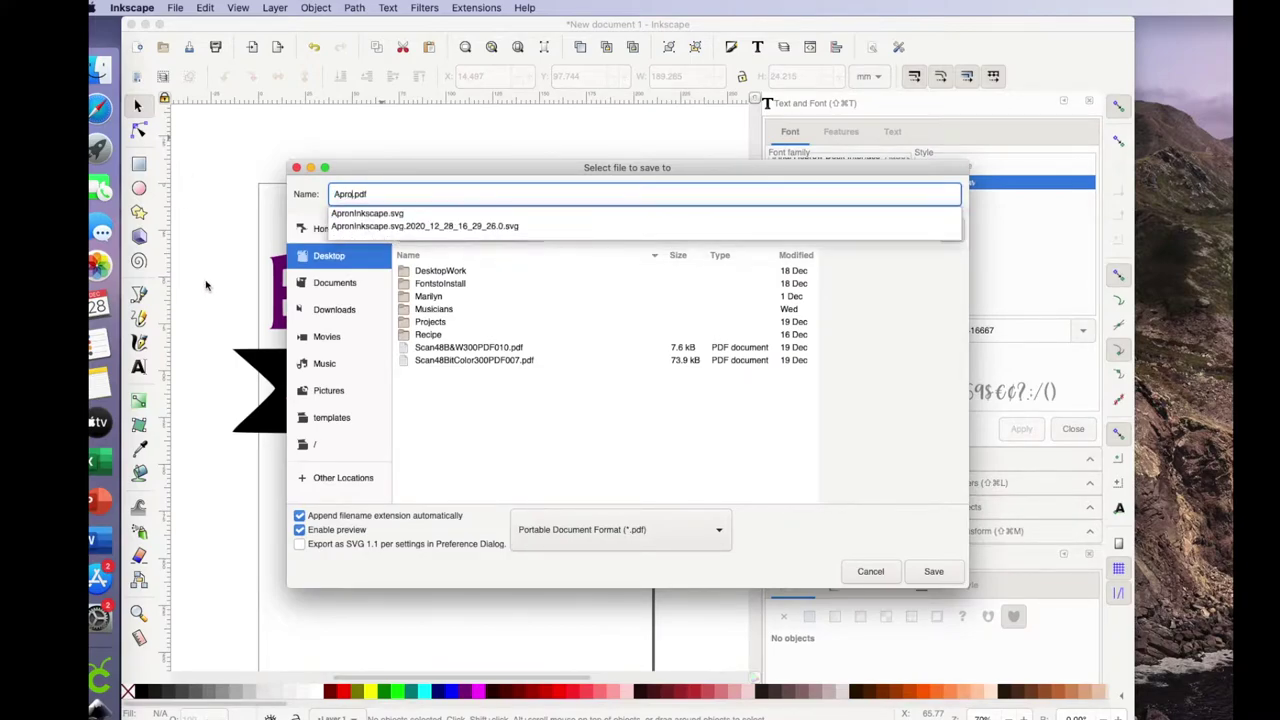
{"action": "type", "text": "on4"}
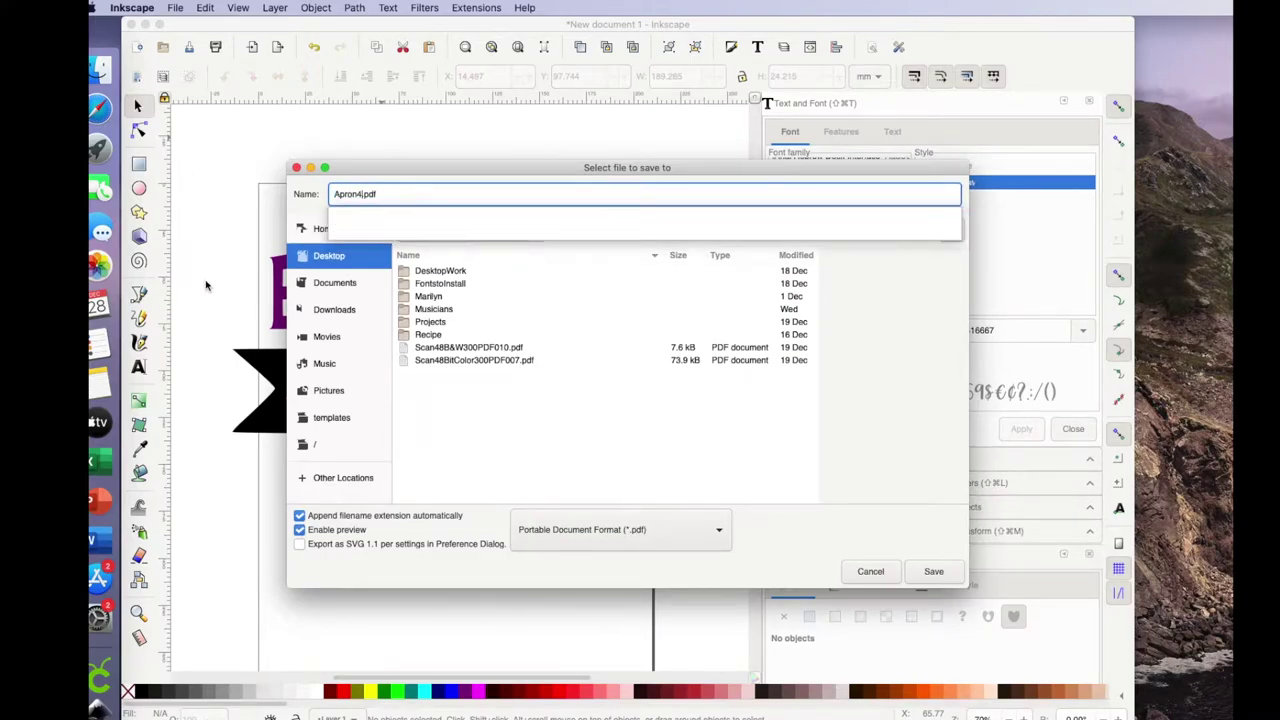
{"action": "left_click", "coordinate": [718, 533]}
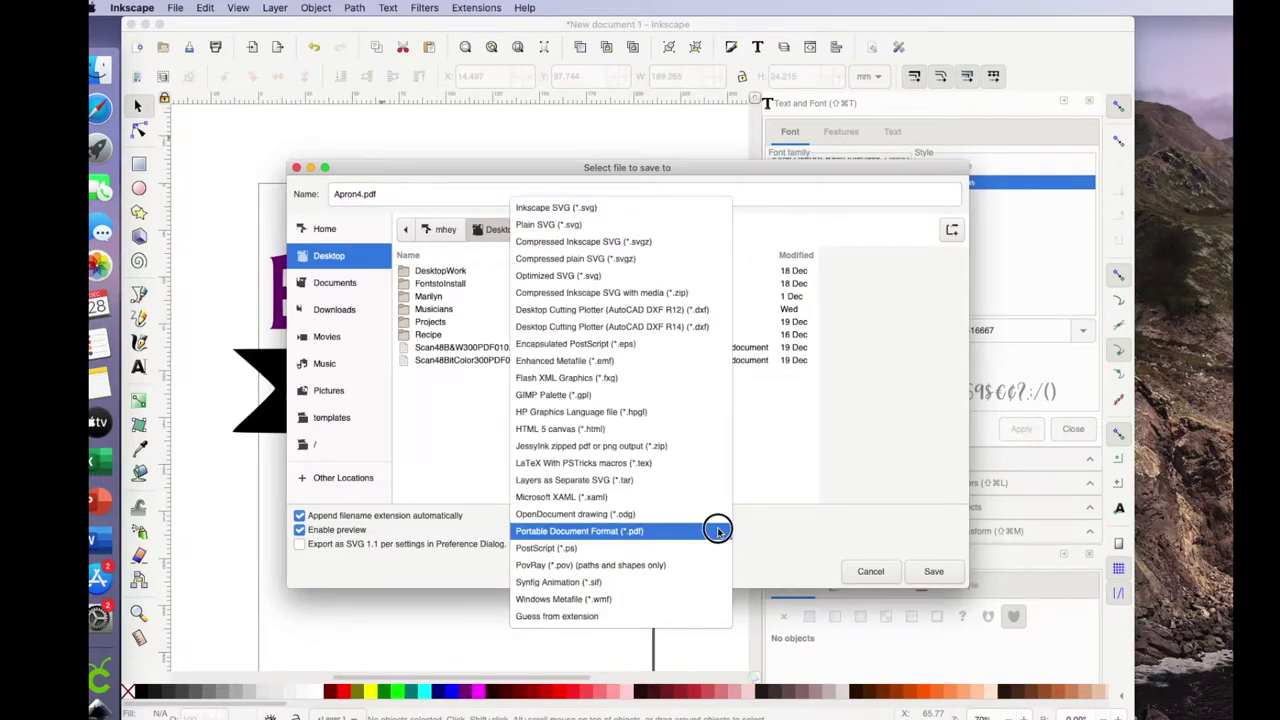
{"action": "left_click", "coordinate": [657, 224]}
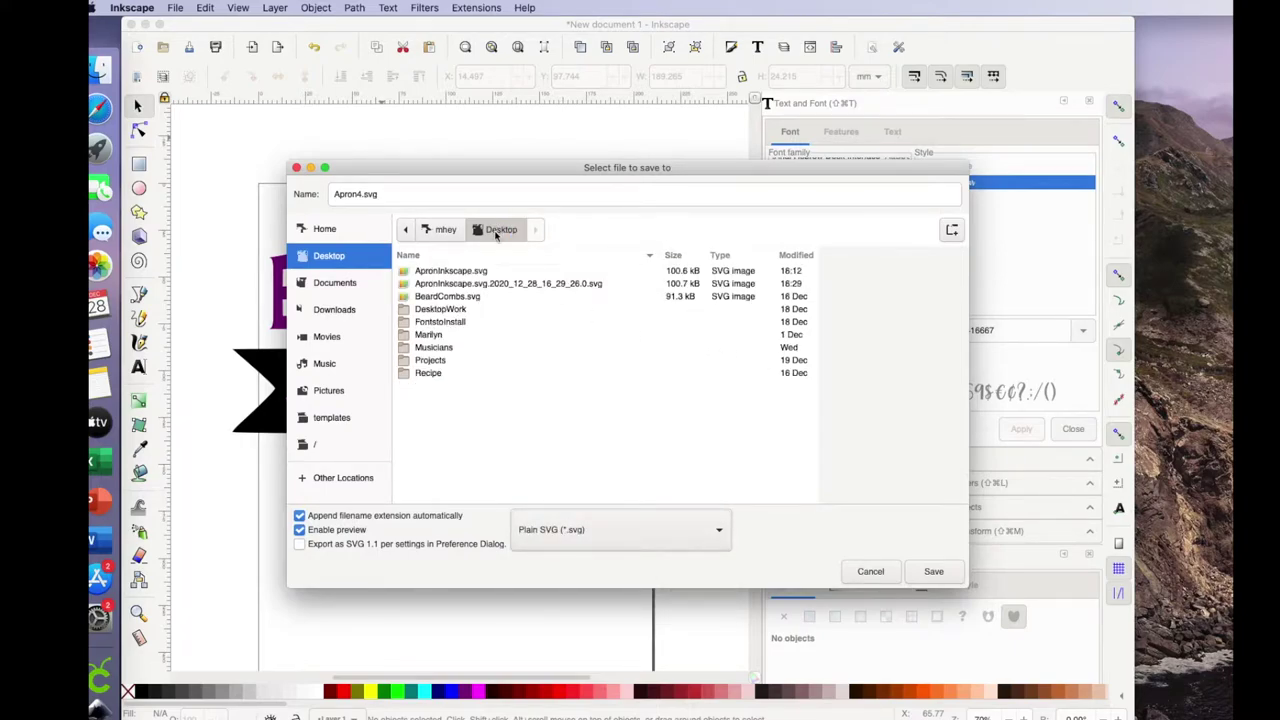
{"action": "left_click", "coordinate": [934, 572]}
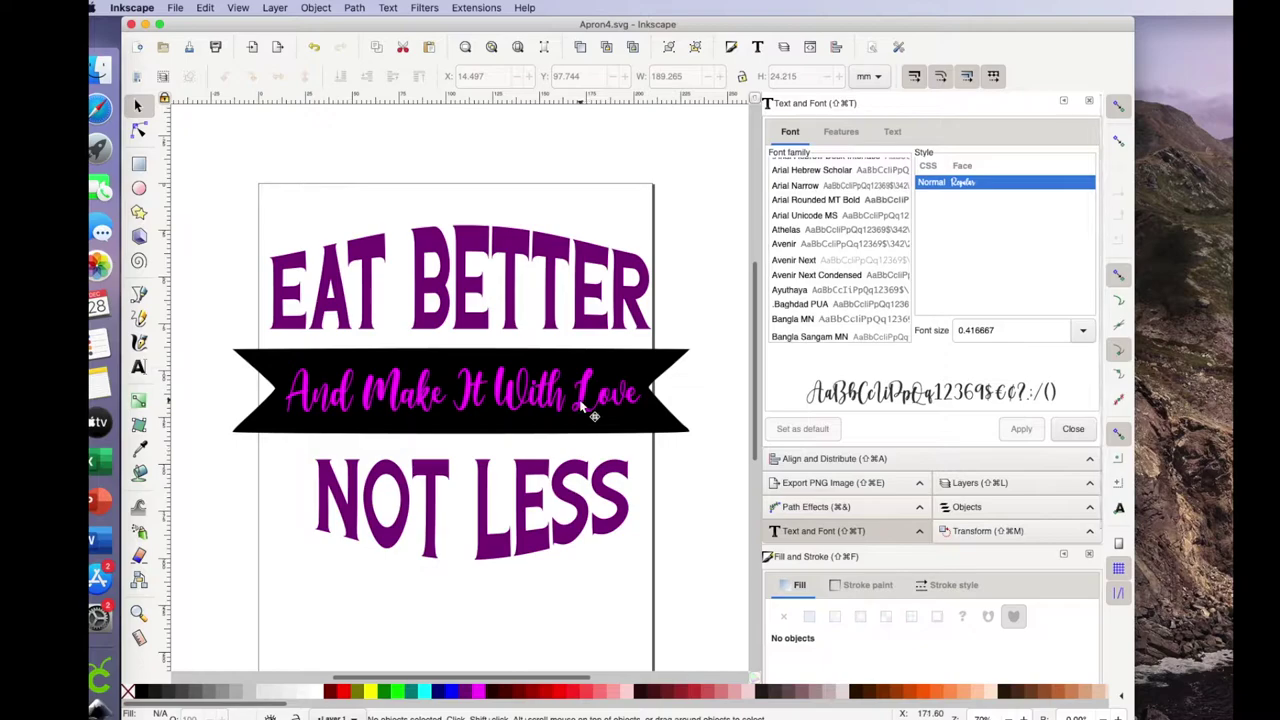
Step: Move the script line below NOT LESS and paste a backup copy near the page bottom
{"action": "left_click_drag", "start_coordinate": [568, 475], "coordinate": [565, 620]}
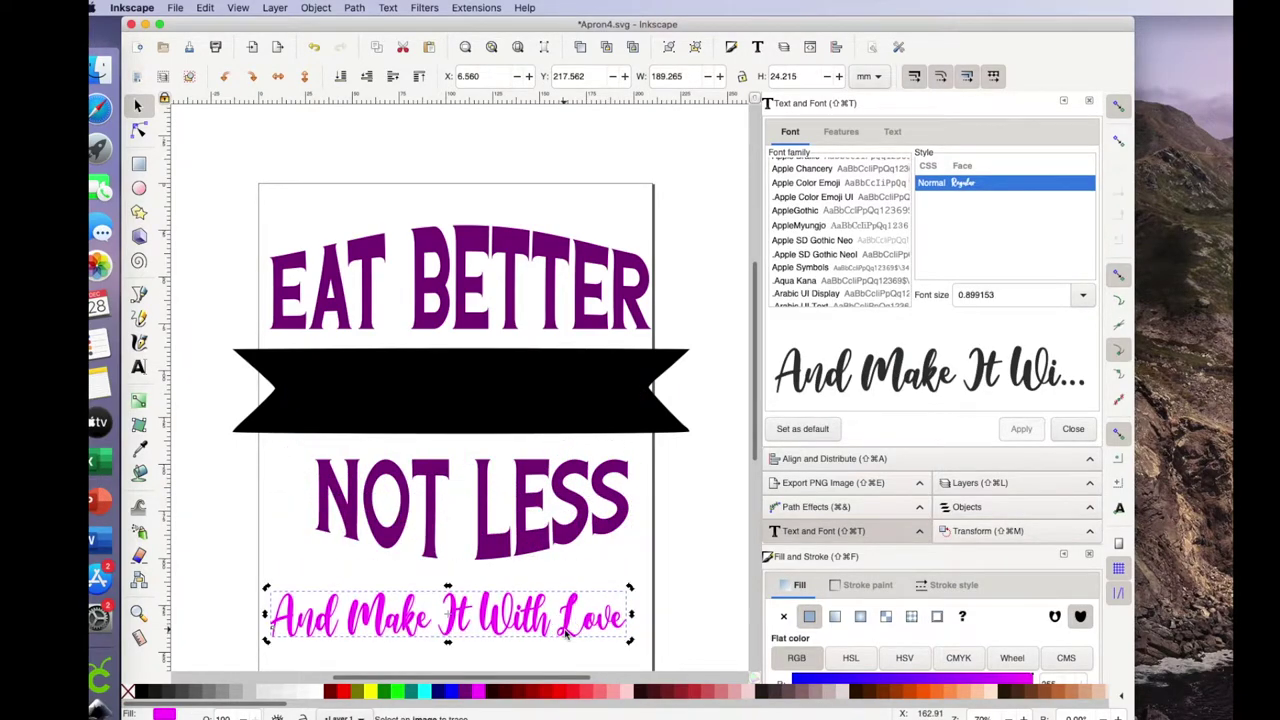
{"action": "scroll", "coordinate": [565, 635], "scroll_direction": "down", "scroll_amount": 3}
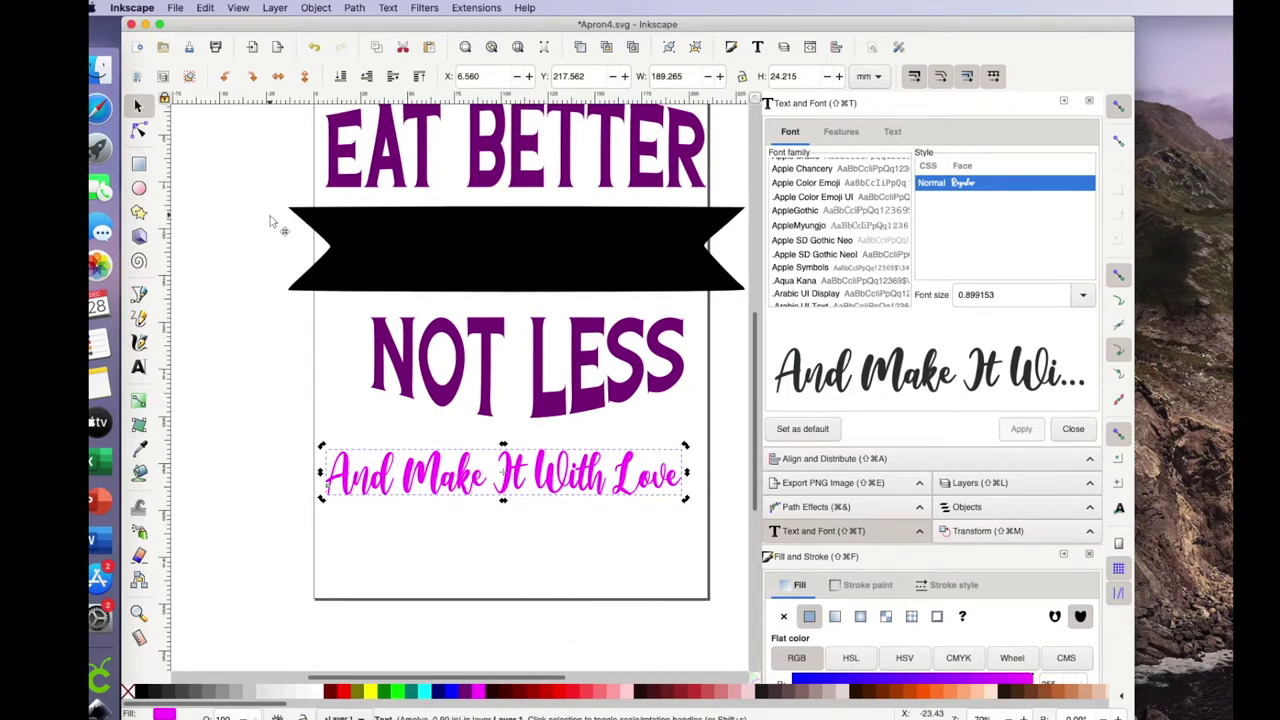
{"action": "key", "text": "ctrl+v"}
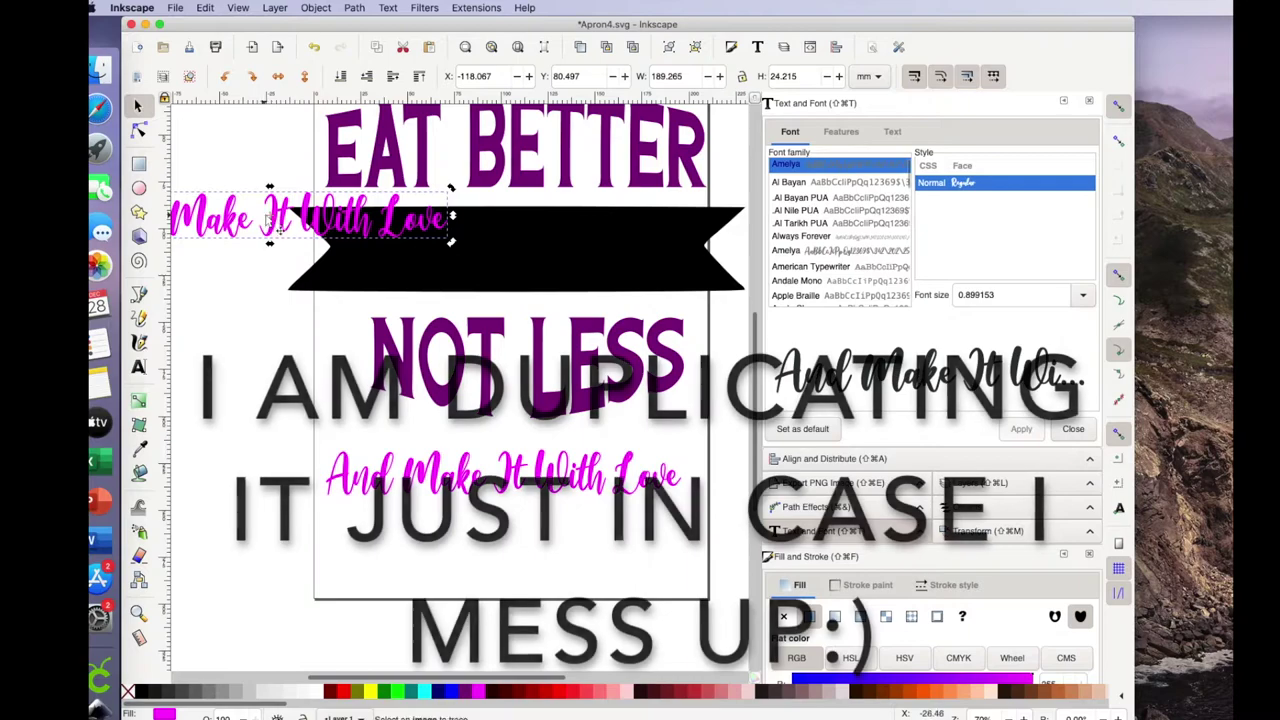
{"action": "left_click_drag", "start_coordinate": [280, 232], "coordinate": [557, 625]}
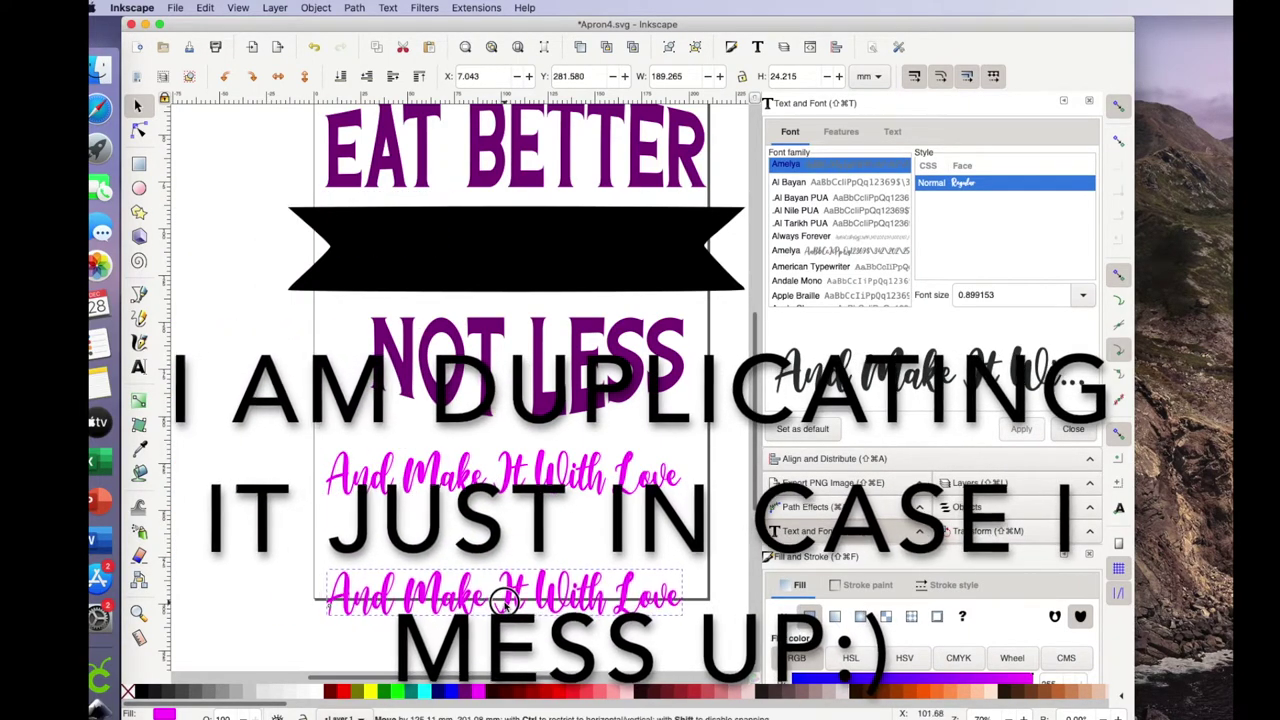
{"action": "left_click", "coordinate": [502, 475]}
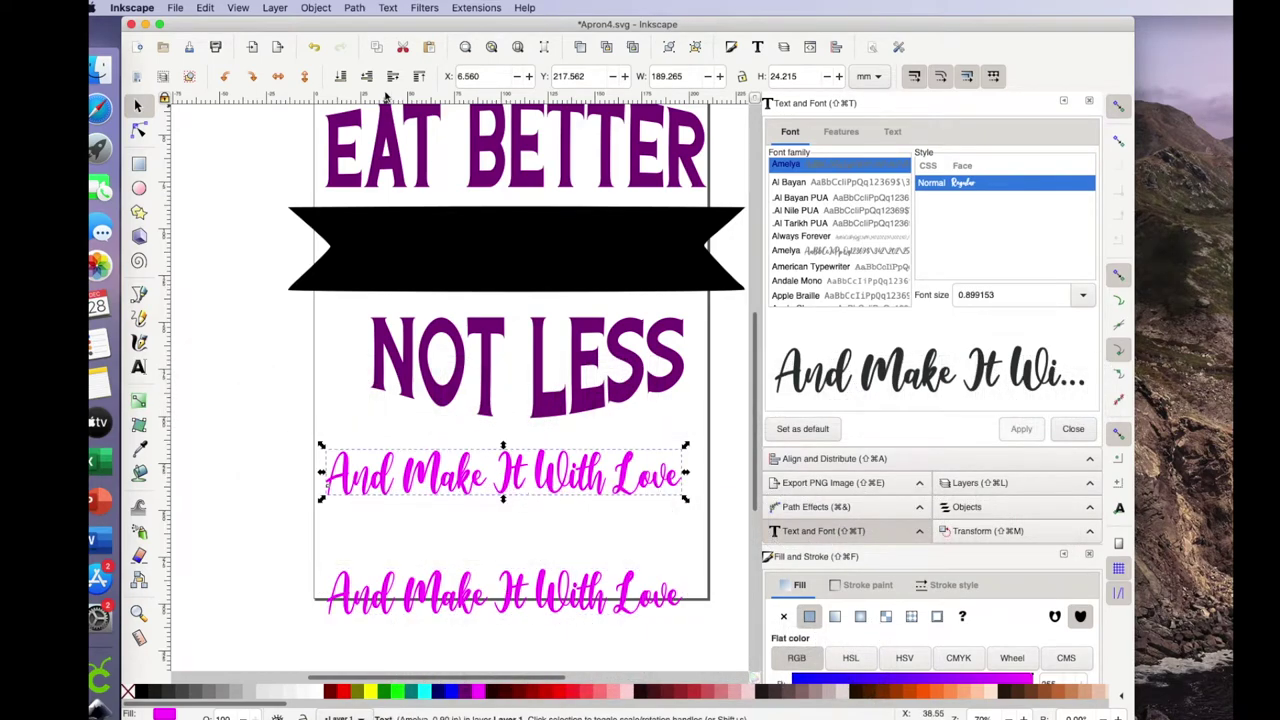
{"action": "left_click", "coordinate": [355, 8]}
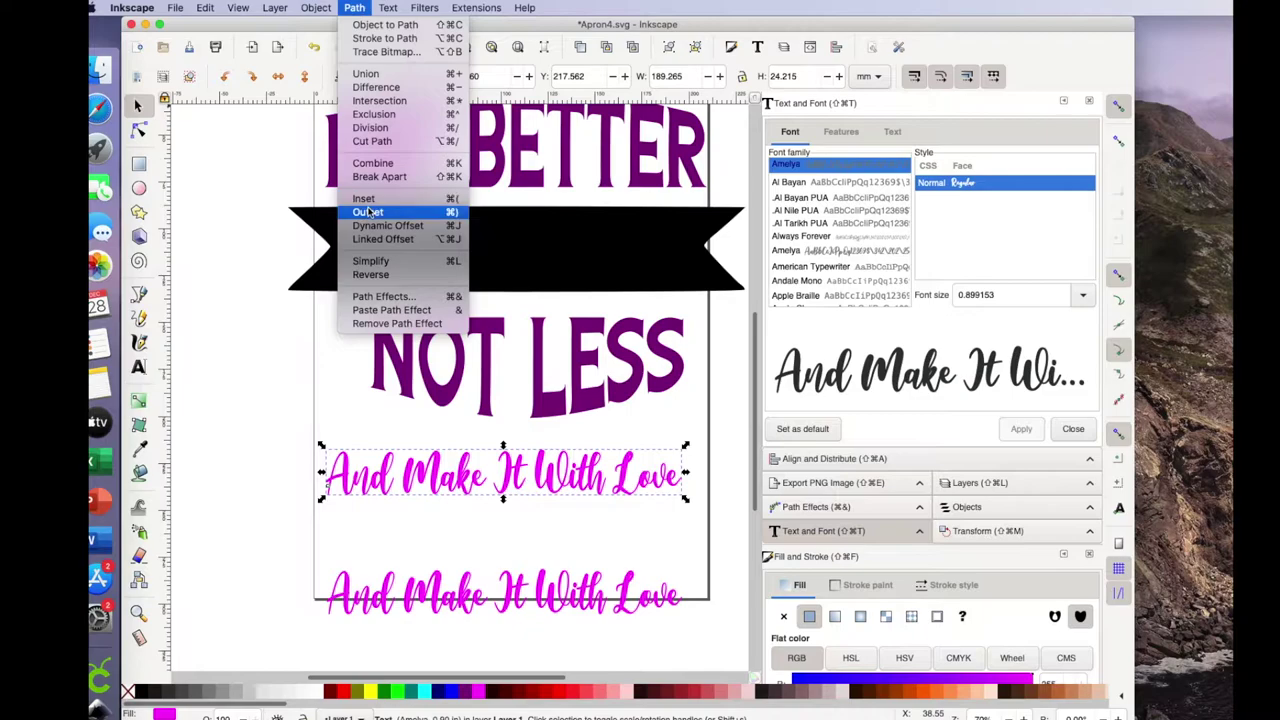
Step: Ungroup the script text, union its letters into one path, and create a linked offset
{"action": "left_click", "coordinate": [370, 239]}
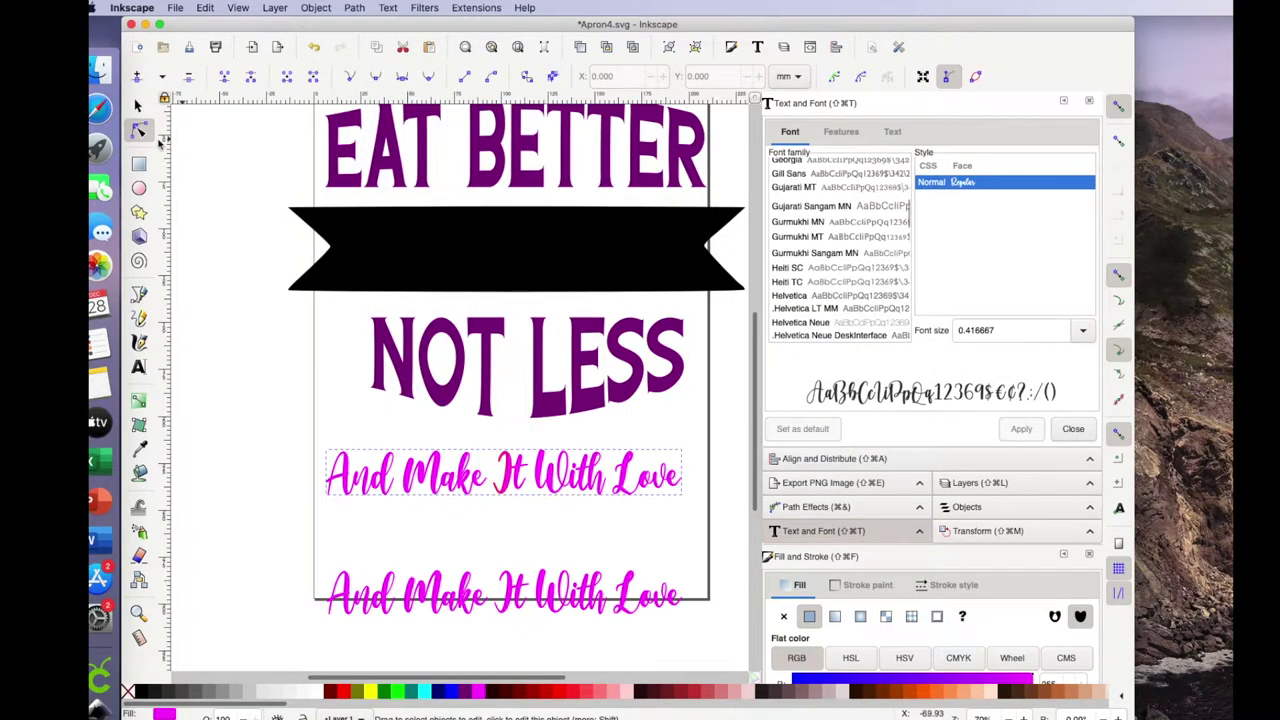
{"action": "left_click", "coordinate": [139, 106]}
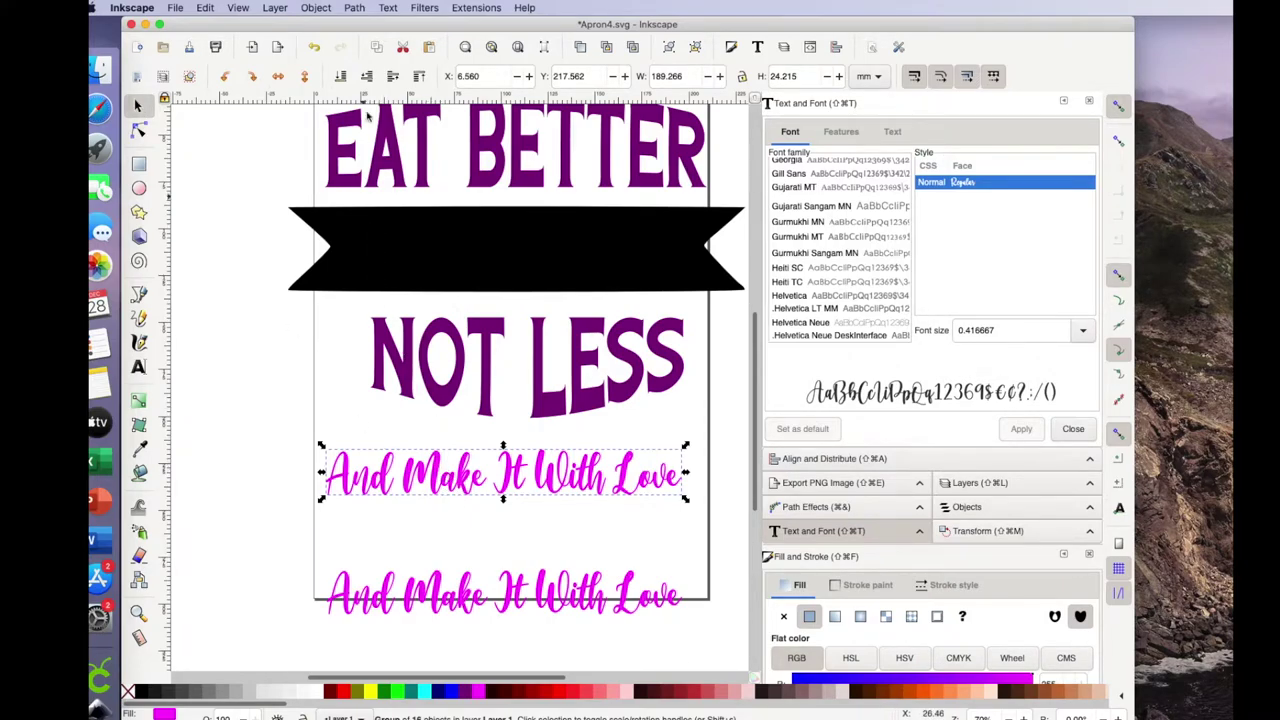
{"action": "left_click", "coordinate": [316, 8]}
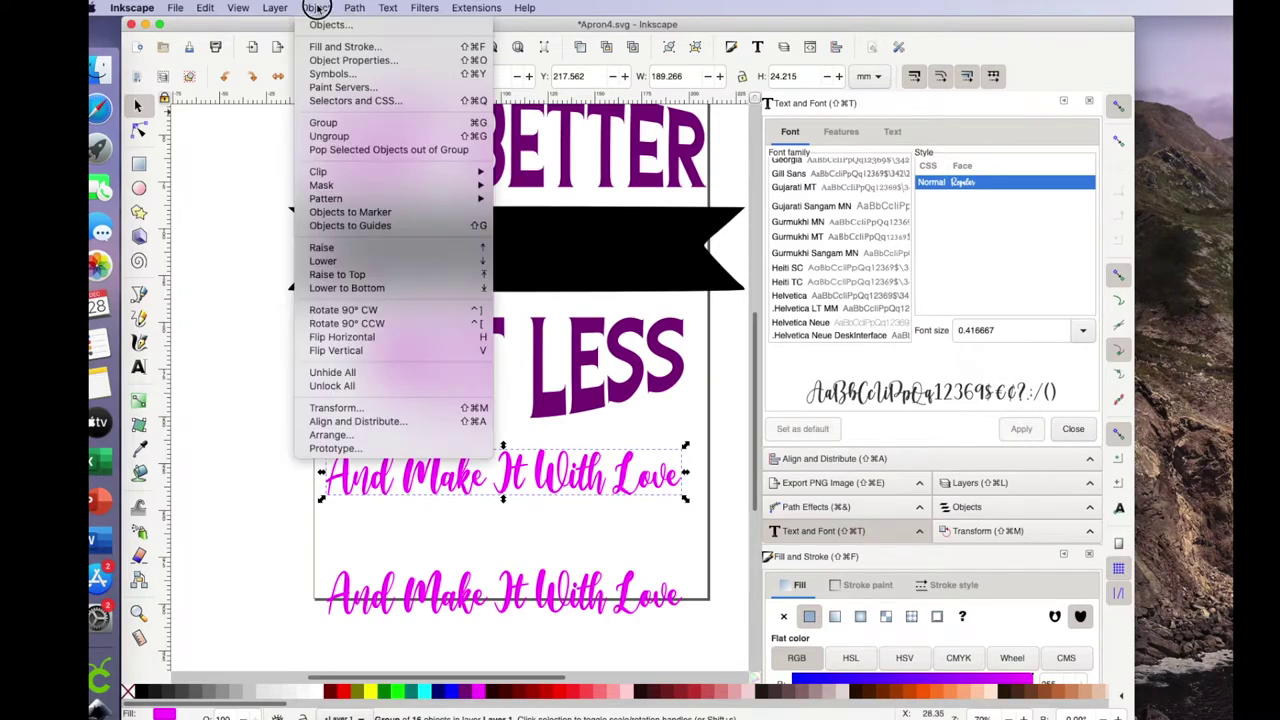
{"action": "left_click", "coordinate": [316, 137]}
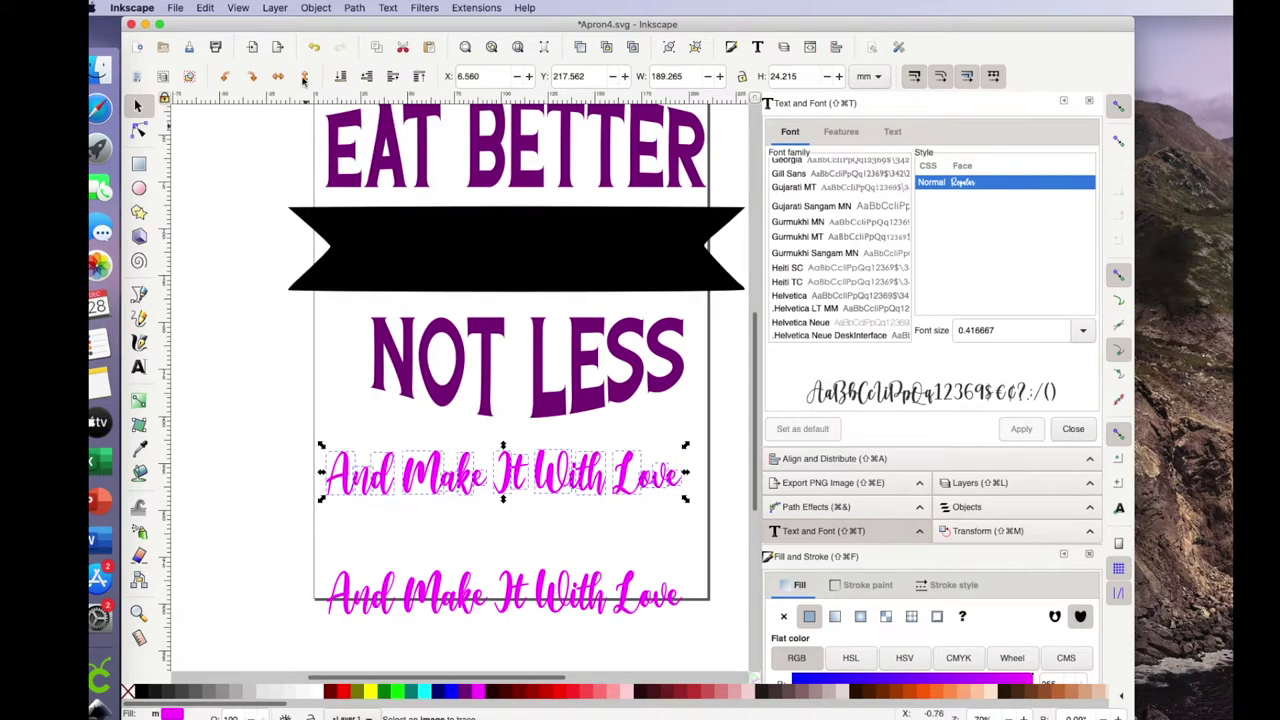
{"action": "left_click", "coordinate": [354, 8]}
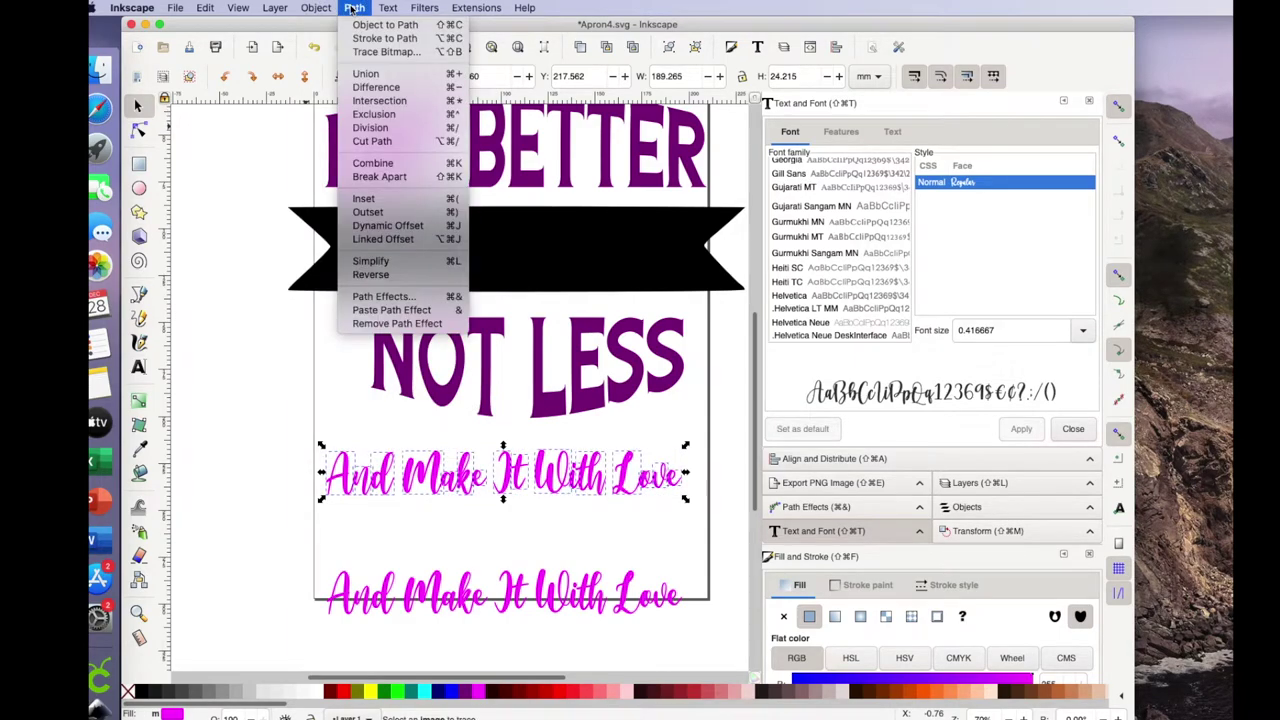
{"action": "left_click", "coordinate": [365, 73]}
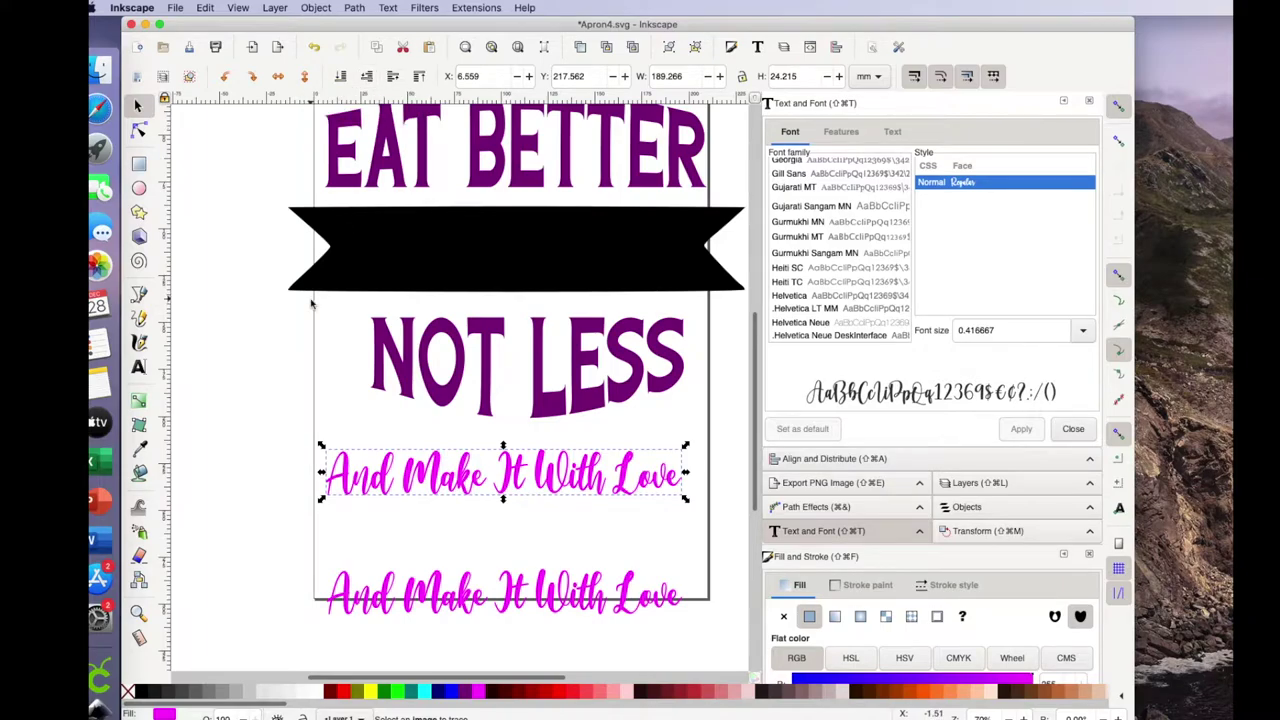
{"action": "left_click", "coordinate": [355, 8]}
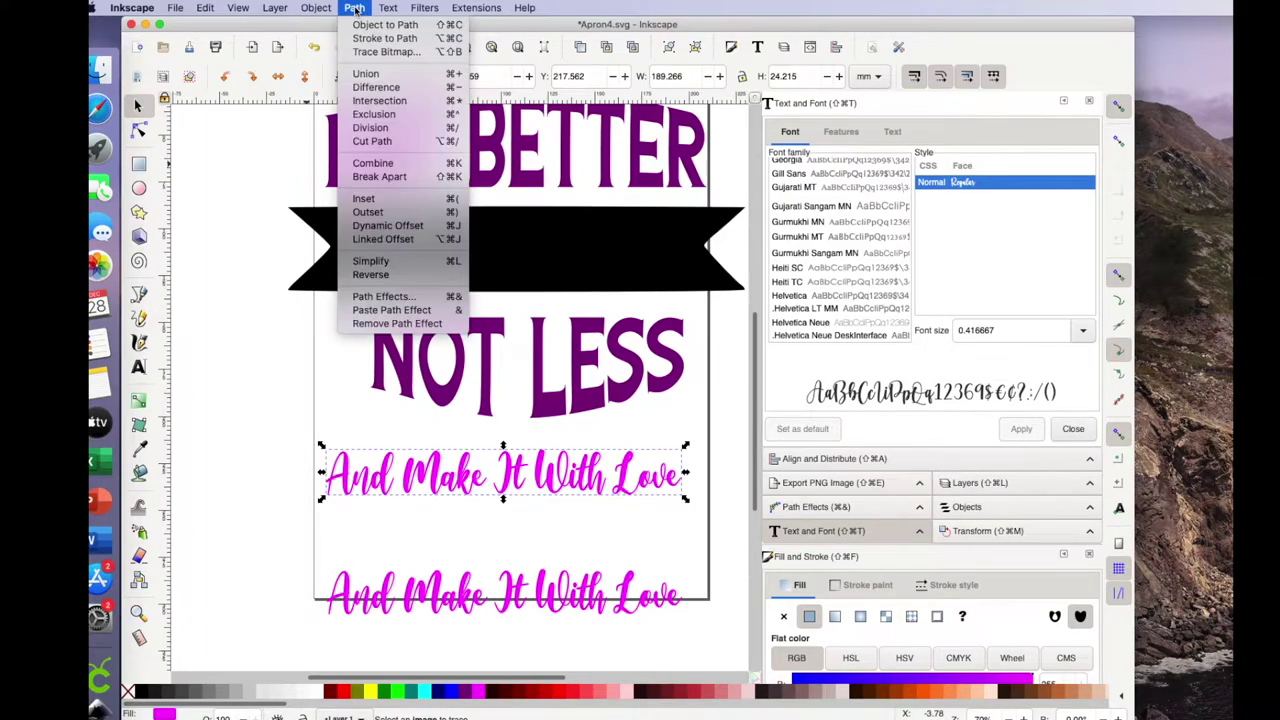
{"action": "left_click", "coordinate": [380, 240]}
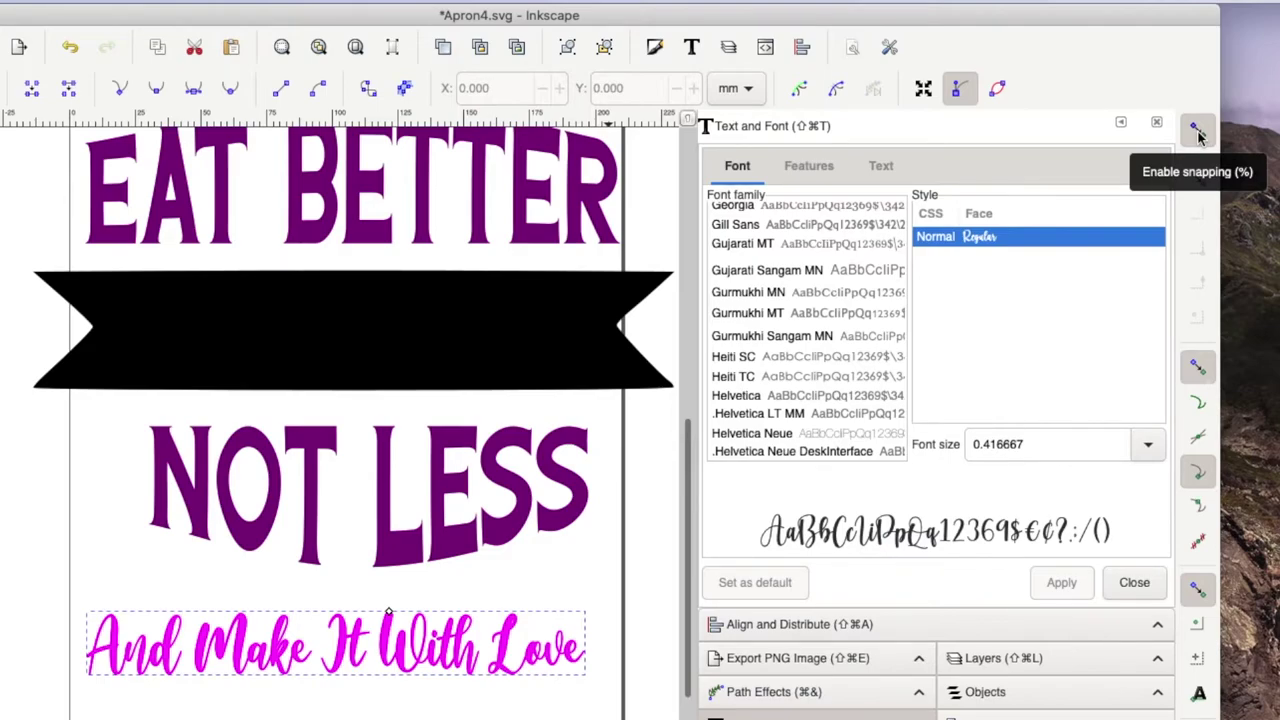
Step: With snapping off, pull the offset handle outward to thicken the lettering
{"action": "left_click", "coordinate": [1199, 133]}
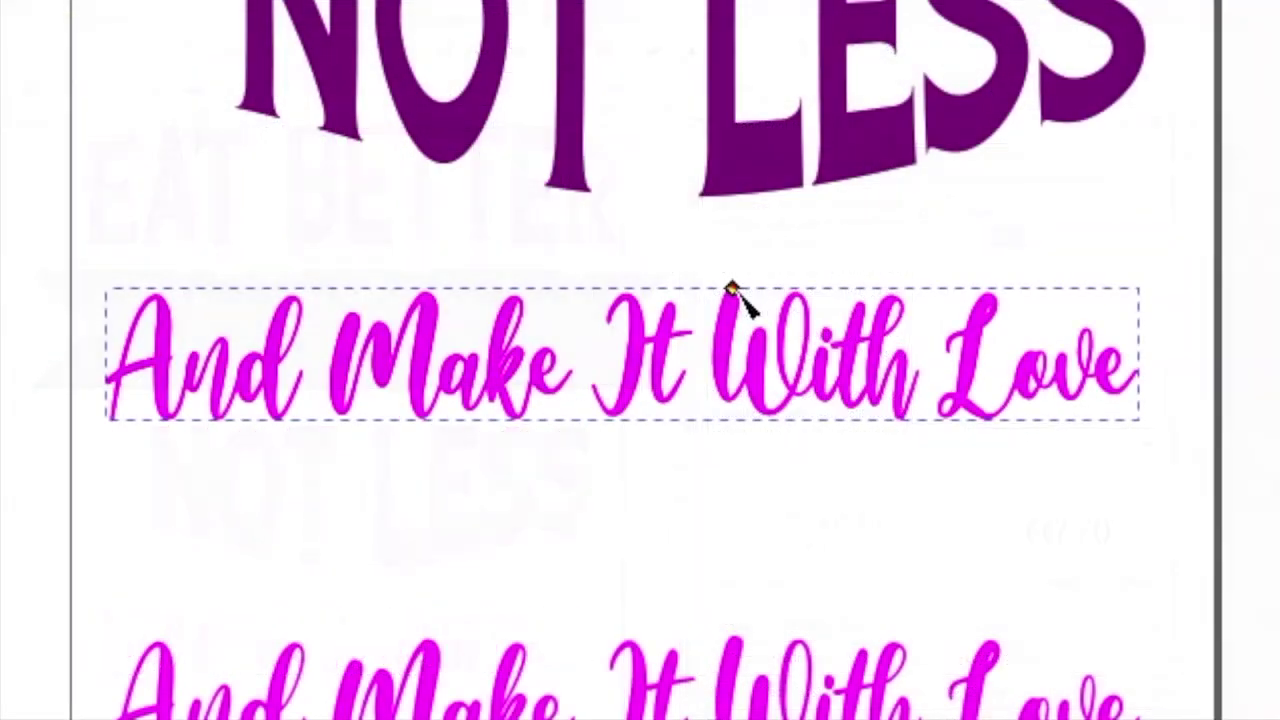
{"action": "left_click", "coordinate": [390, 610]}
{"action": "left_click_drag", "start_coordinate": [733, 288], "coordinate": [742, 285]}
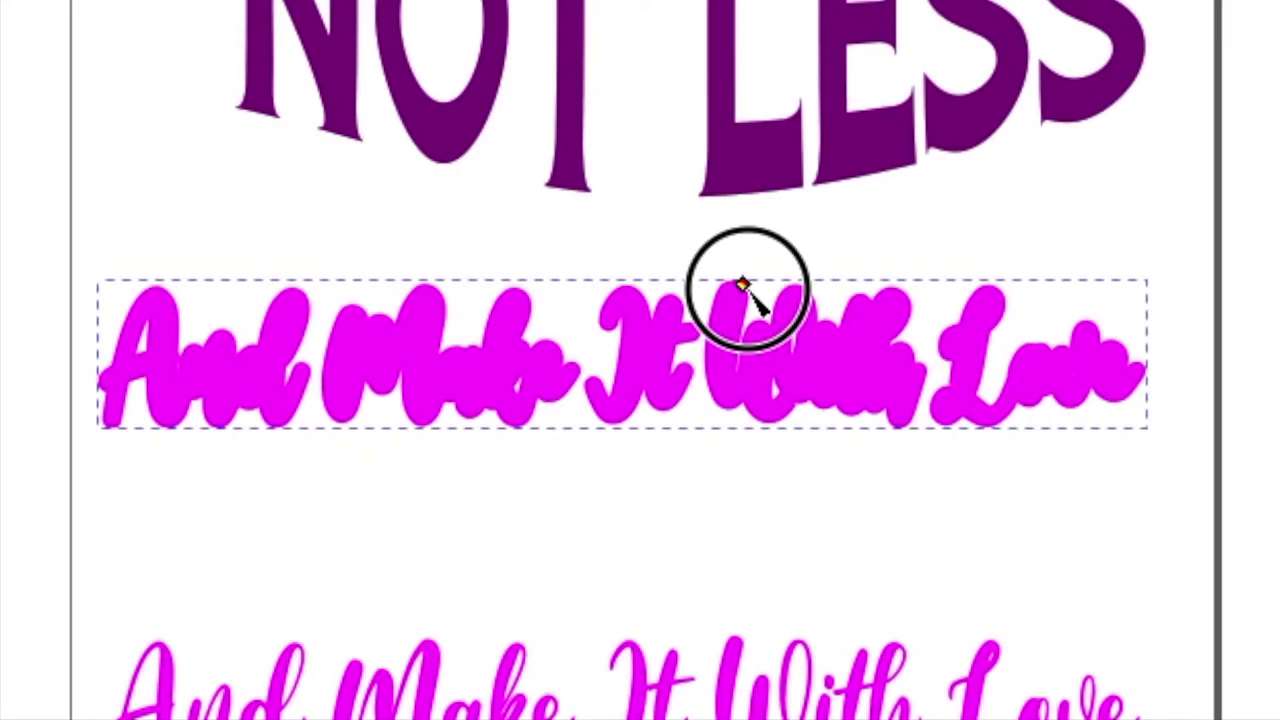
{"action": "left_click_drag", "start_coordinate": [742, 285], "coordinate": [742, 285]}
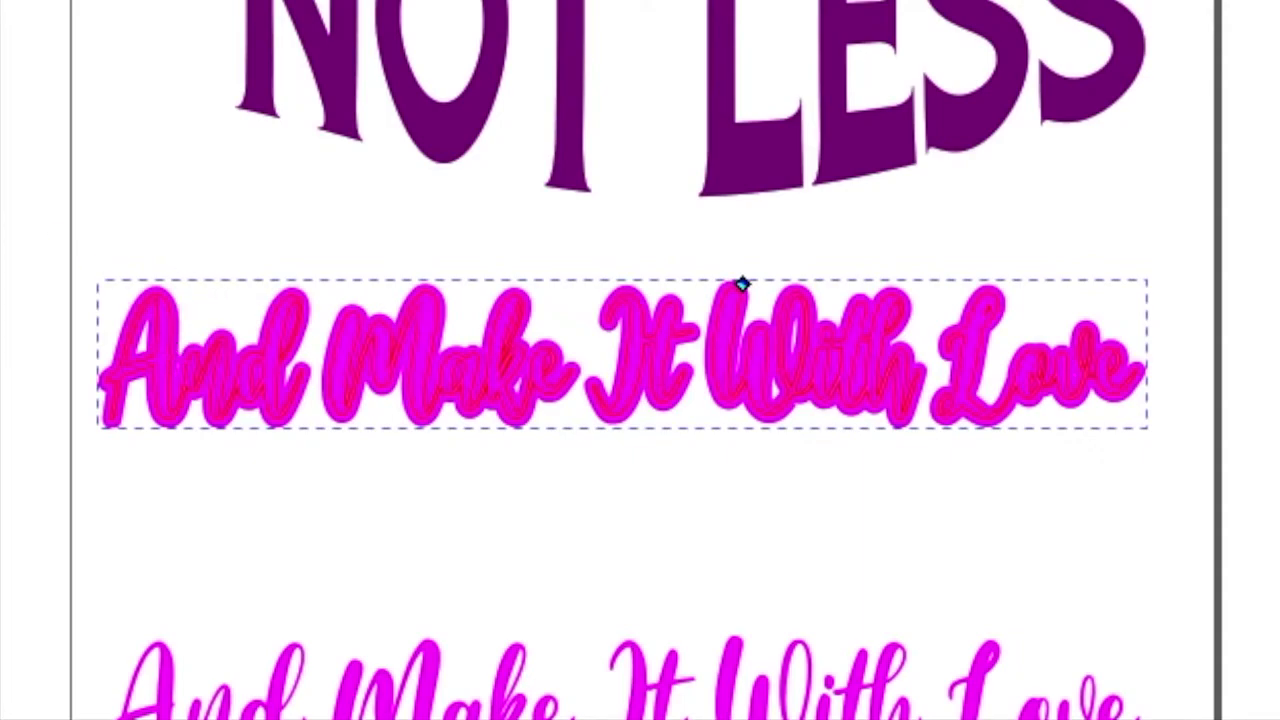
Step: Separate the plain script from the offset and position the bold offset on the black banner
{"action": "key", "text": "s"}
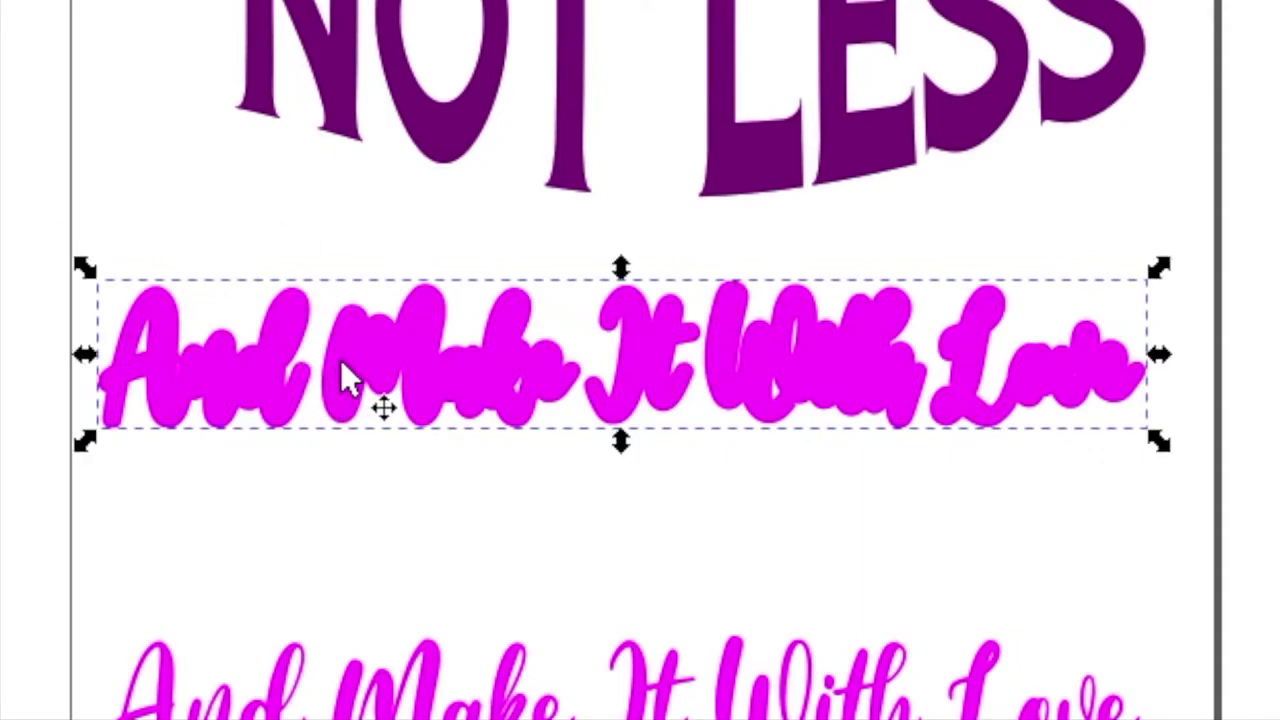
{"action": "left_click_drag", "start_coordinate": [348, 355], "coordinate": [365, 525]}
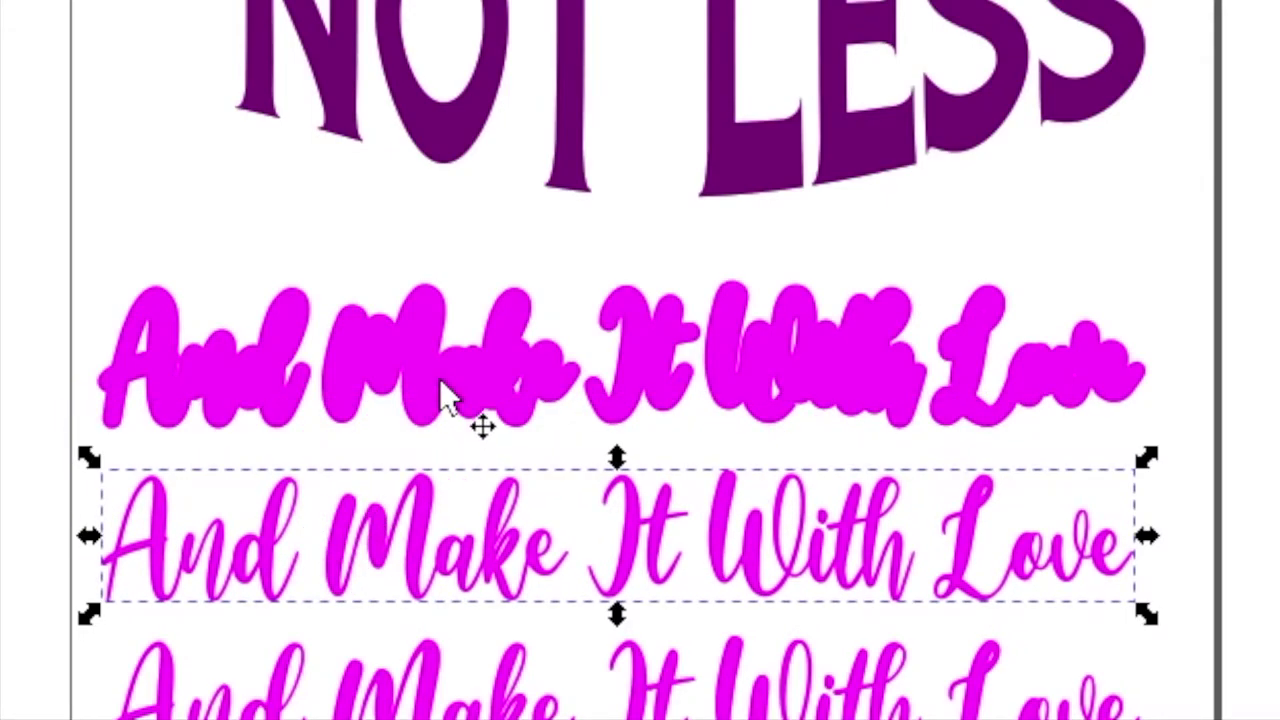
{"action": "left_click_drag", "start_coordinate": [439, 377], "coordinate": [482, 0]}
{"action": "mouse_move", "coordinate": [487, 272]}
{"action": "left_mouse_down"}
{"action": "mouse_move", "coordinate": [486, 251]}
{"action": "mouse_move", "coordinate": [487, 265]}
{"action": "left_mouse_up"}
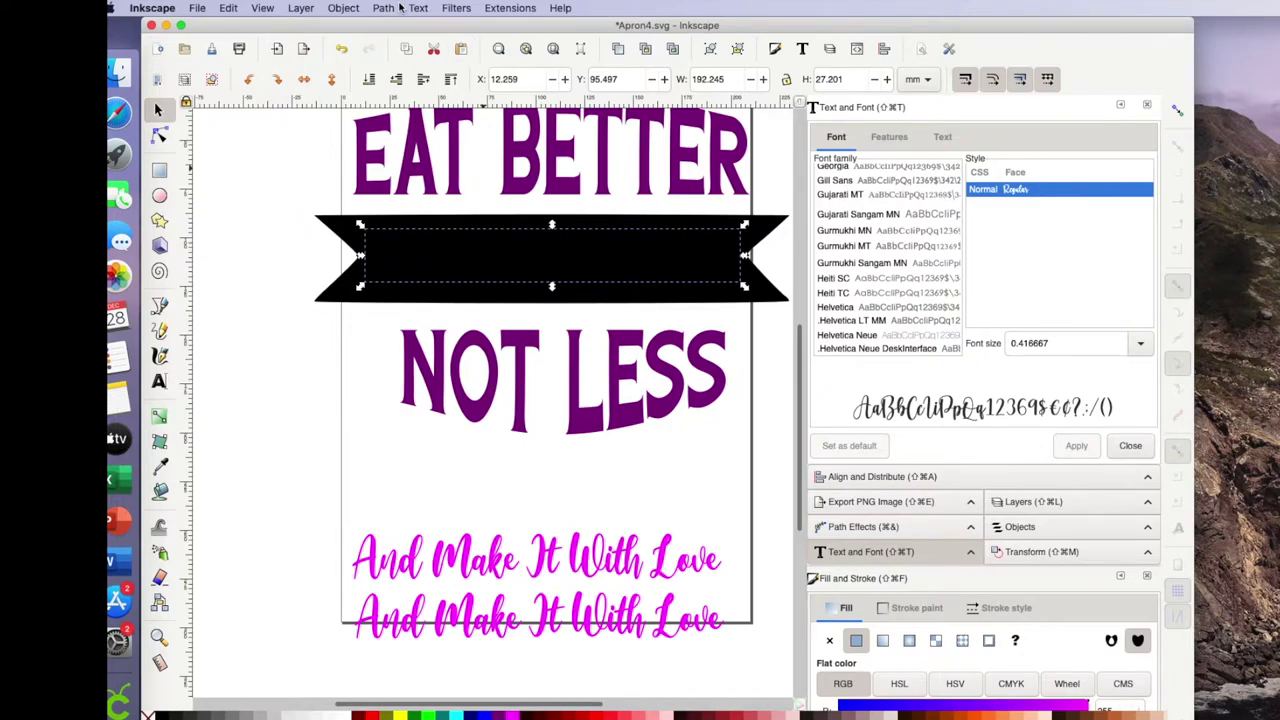
Step: Raise the pink offset lettering to the top of the stack above the banner, then deselect
{"action": "left_click", "coordinate": [344, 8]}
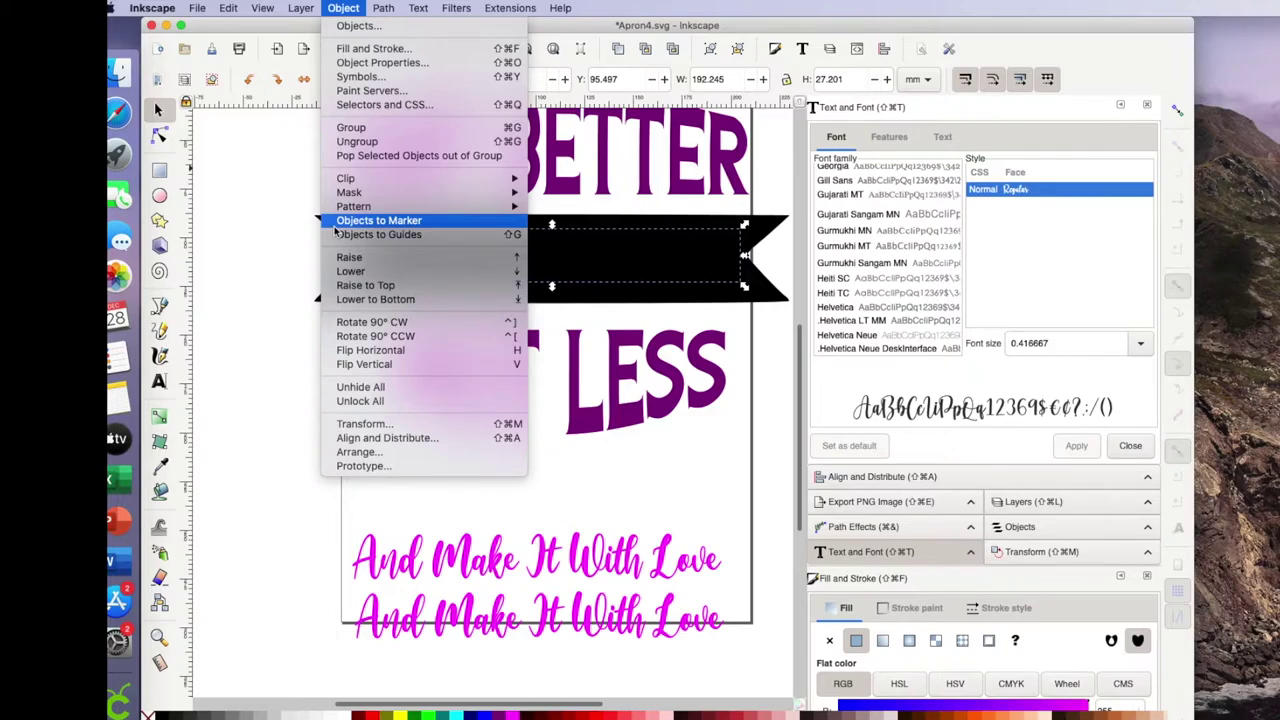
{"action": "left_click", "coordinate": [360, 286]}
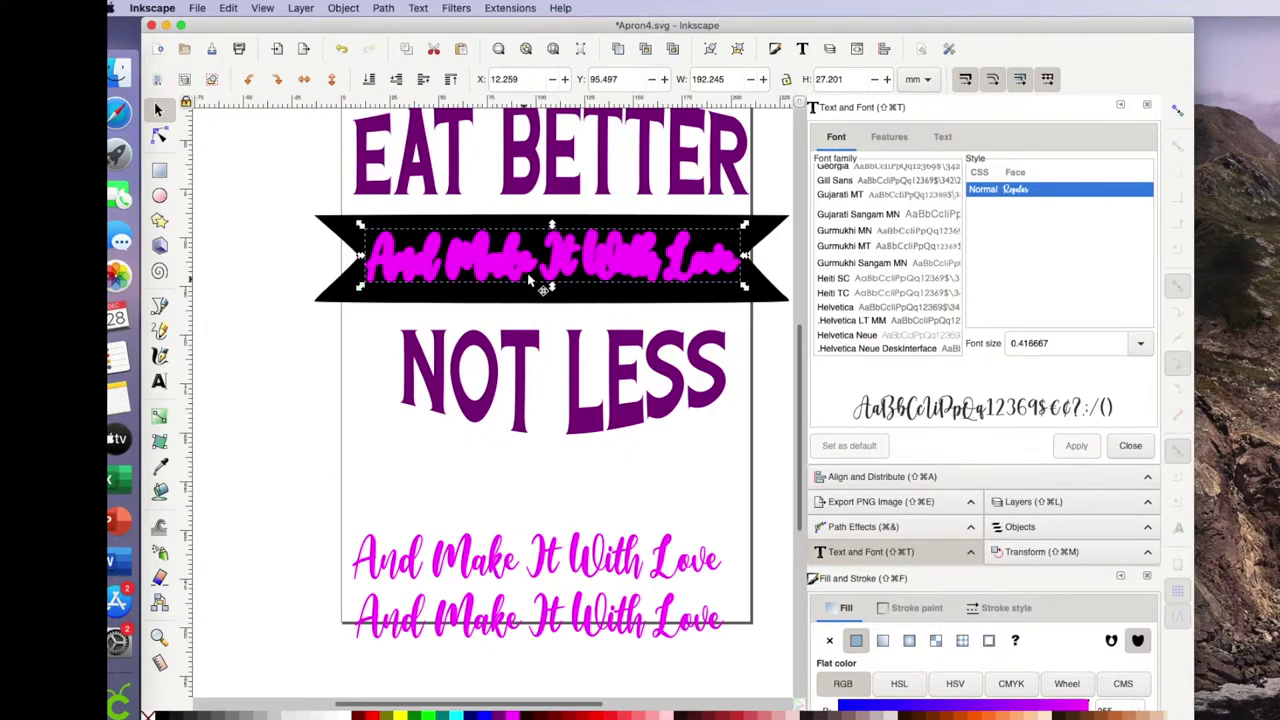
{"action": "left_click", "coordinate": [266, 260]}
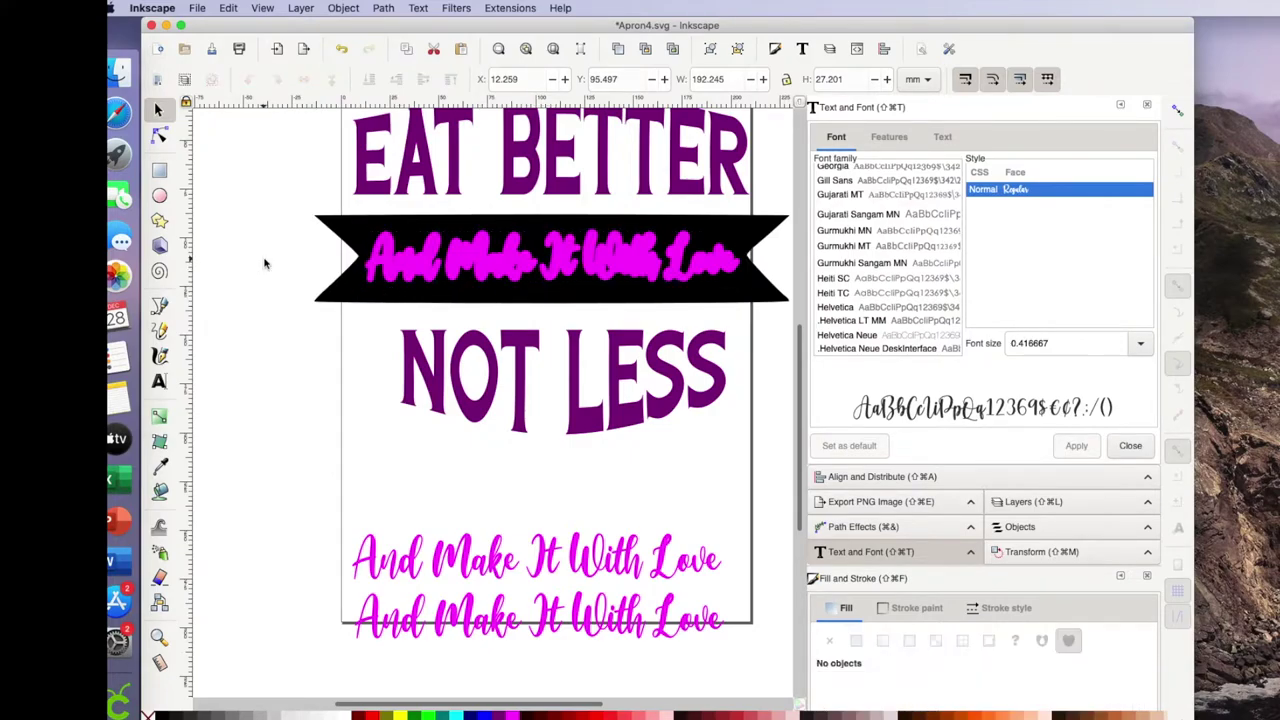
{"action": "left_click", "coordinate": [568, 263]}
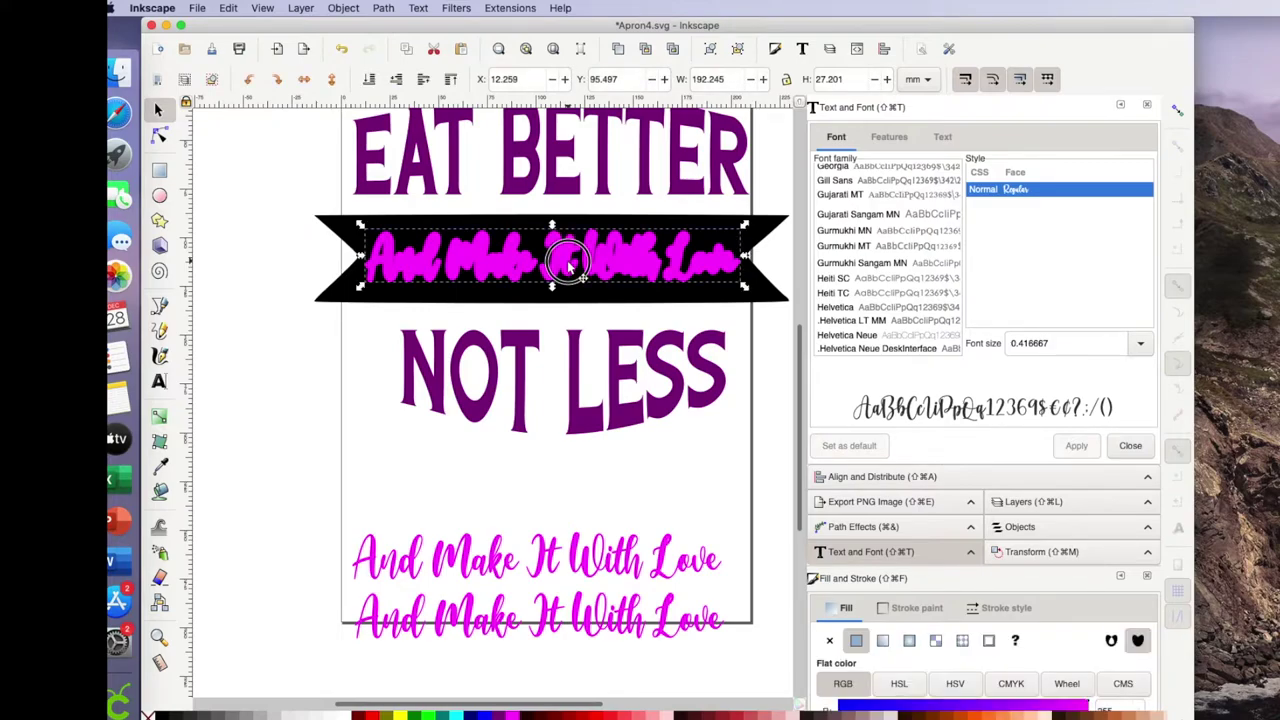
{"action": "key", "text": "Escape"}
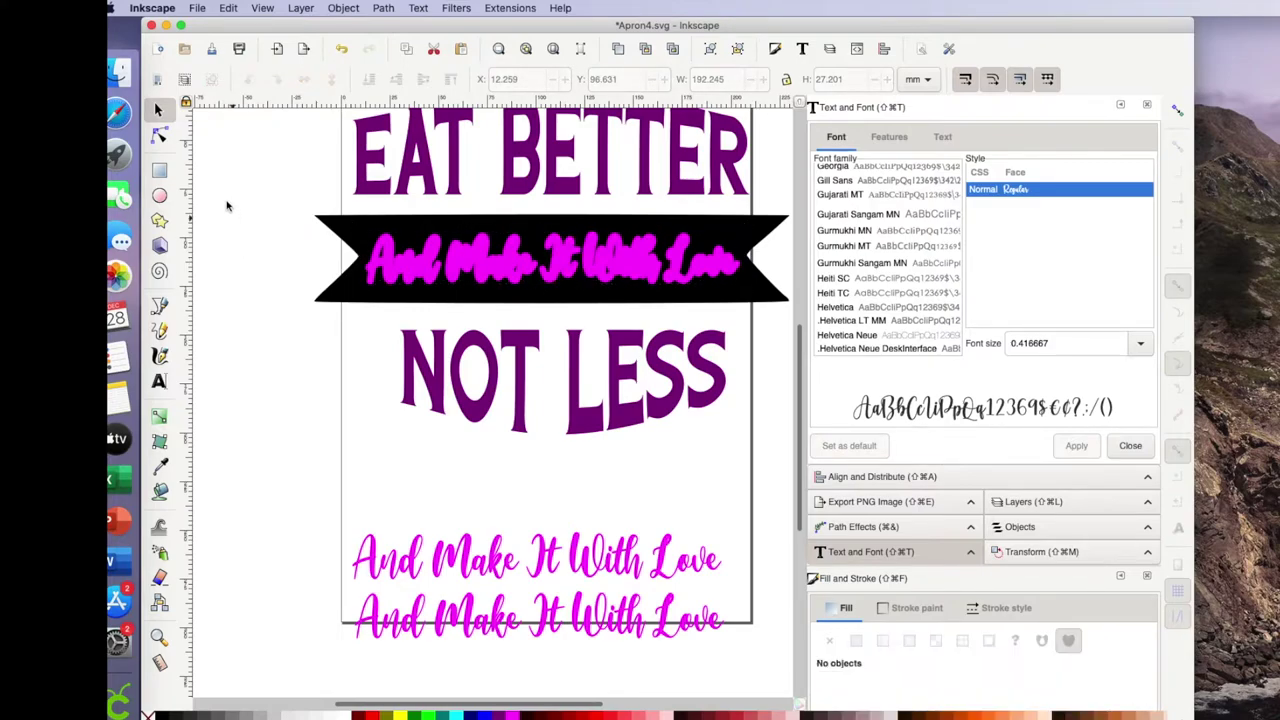
Step: Apply Path > Difference to the banner and offset lettering, then drop the pink script into the cut-out
{"action": "mouse_move", "coordinate": [228, 207]}
{"action": "left_mouse_down"}
{"action": "mouse_move", "coordinate": [636, 323]}
{"action": "mouse_move", "coordinate": [793, 316]}
{"action": "left_mouse_up"}
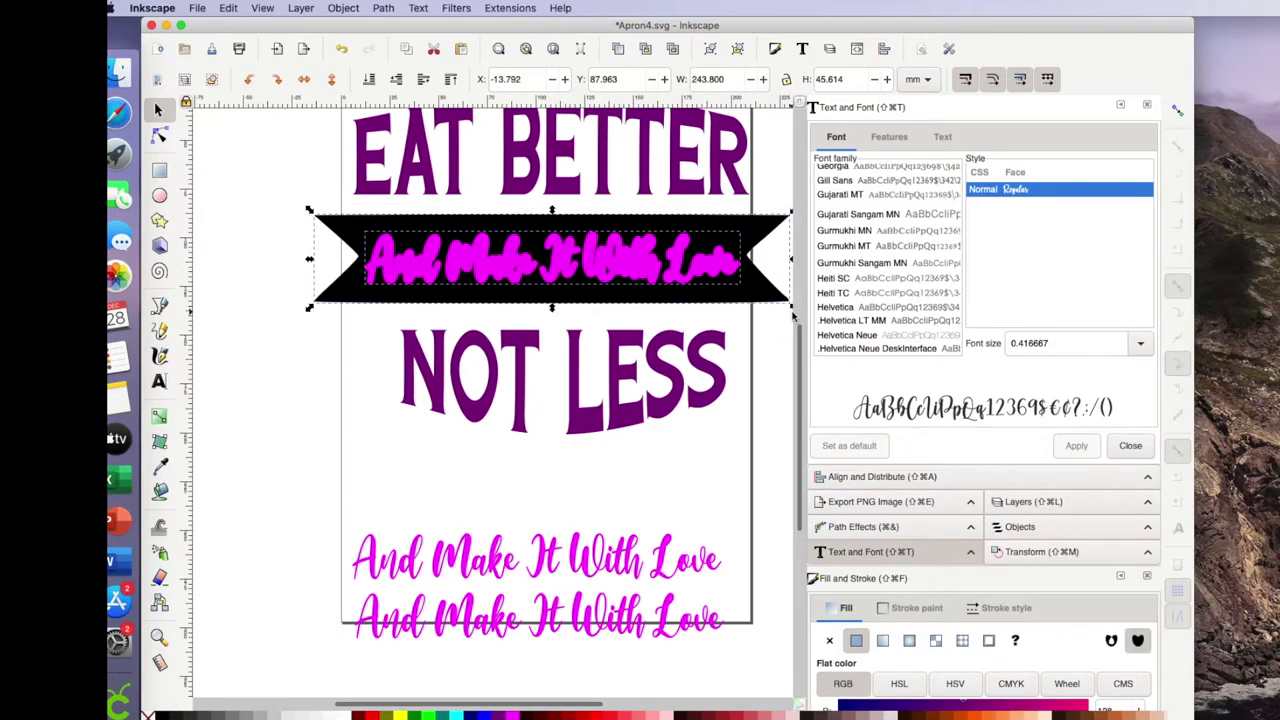
{"action": "left_click", "coordinate": [384, 9]}
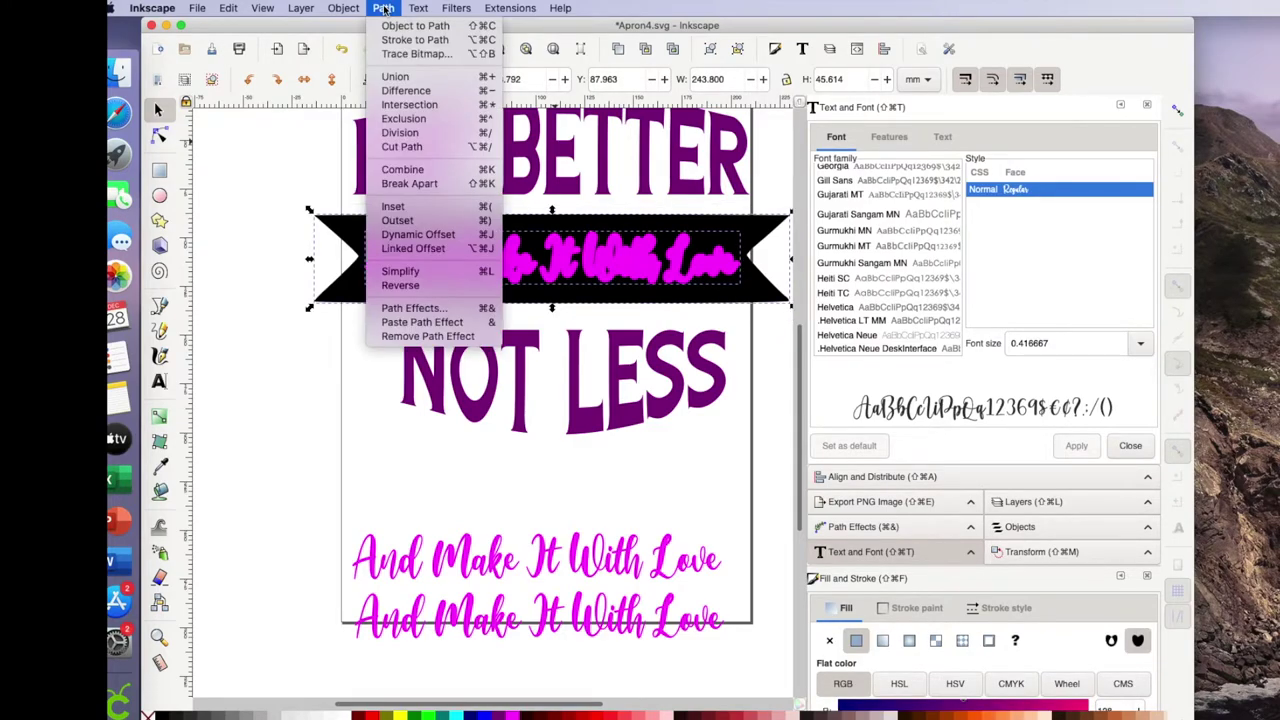
{"action": "left_click", "coordinate": [397, 92]}
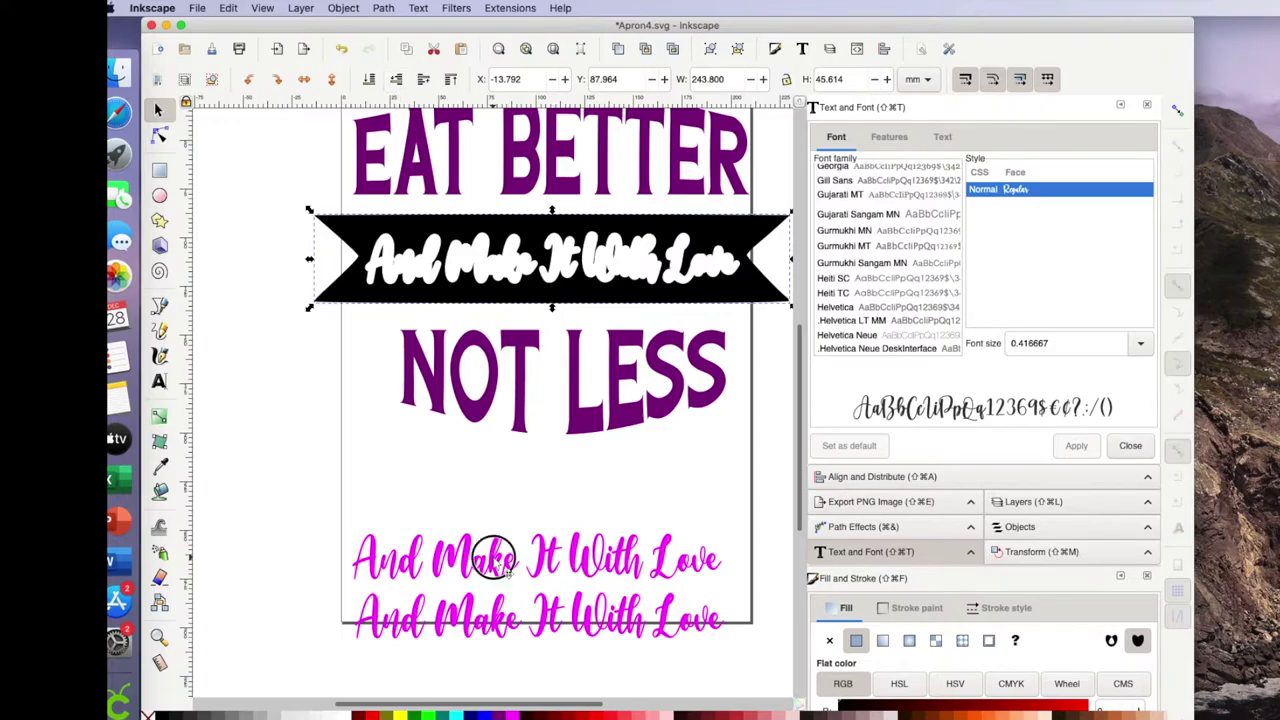
{"action": "left_click_drag", "start_coordinate": [492, 548], "coordinate": [509, 250]}
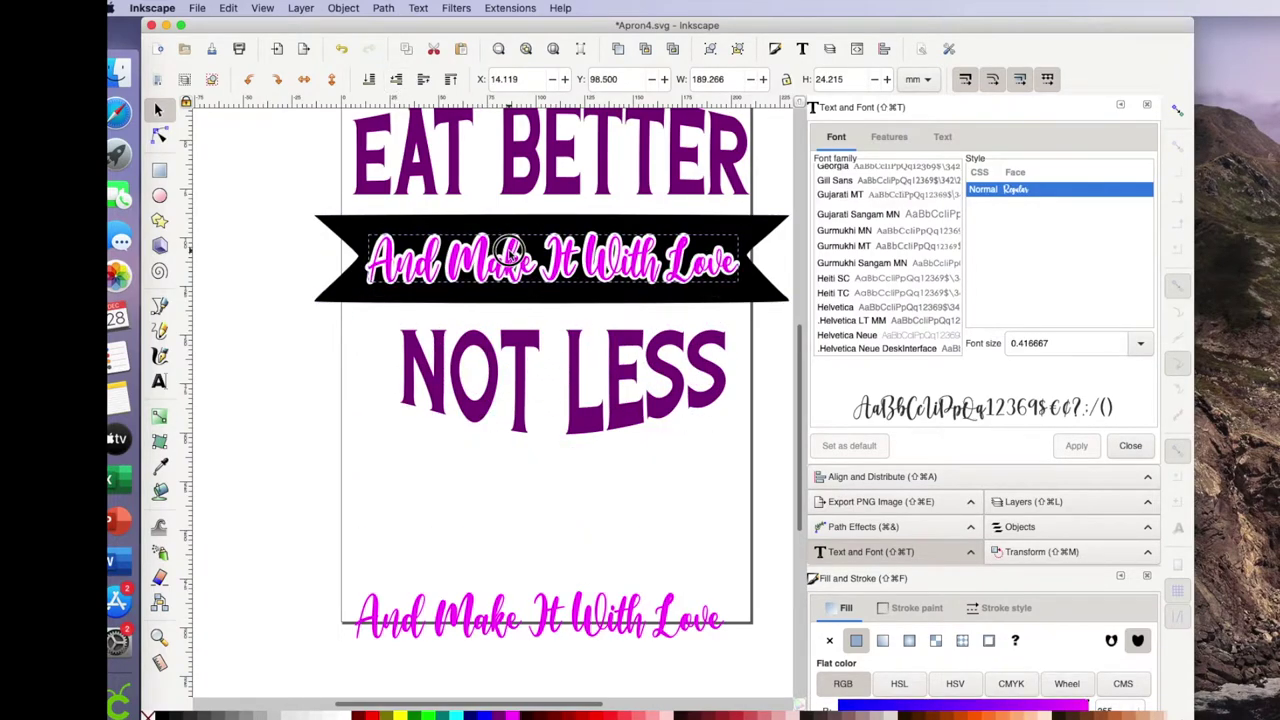
{"action": "left_click", "coordinate": [265, 481]}
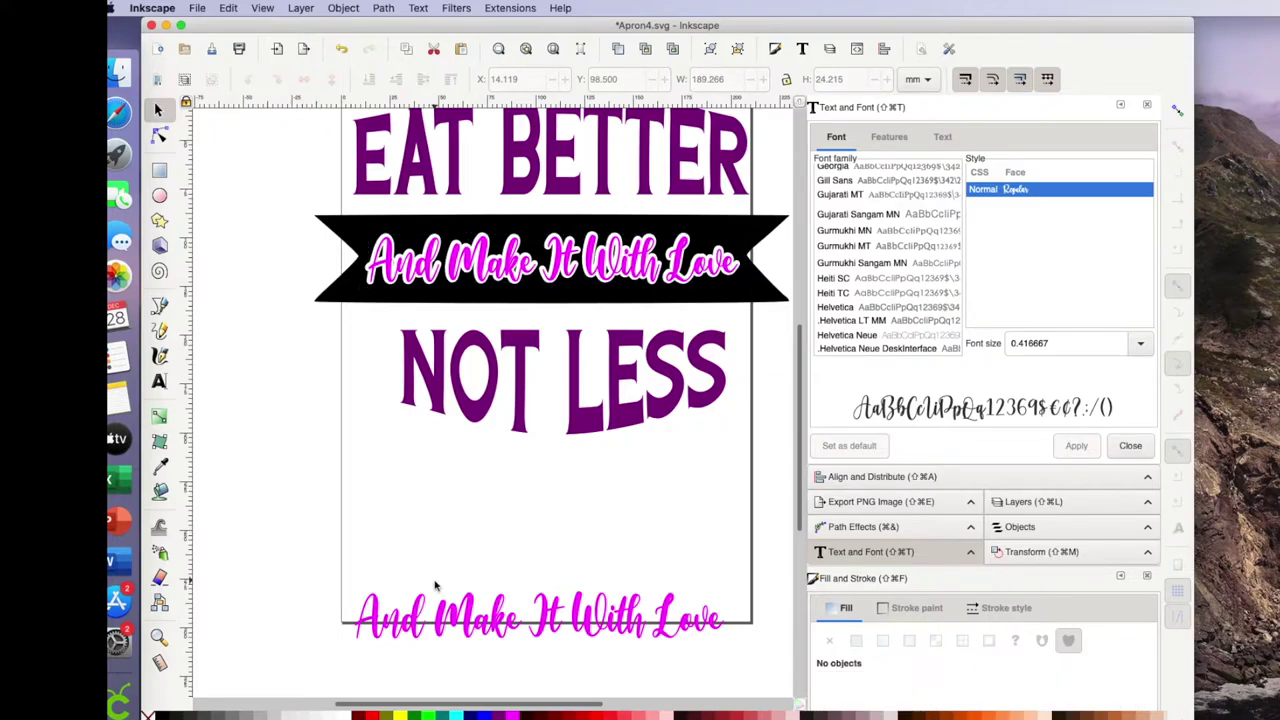
Step: Delete the leftover script copy at the page bottom and recentre the view on the design
{"action": "left_click", "coordinate": [474, 627]}
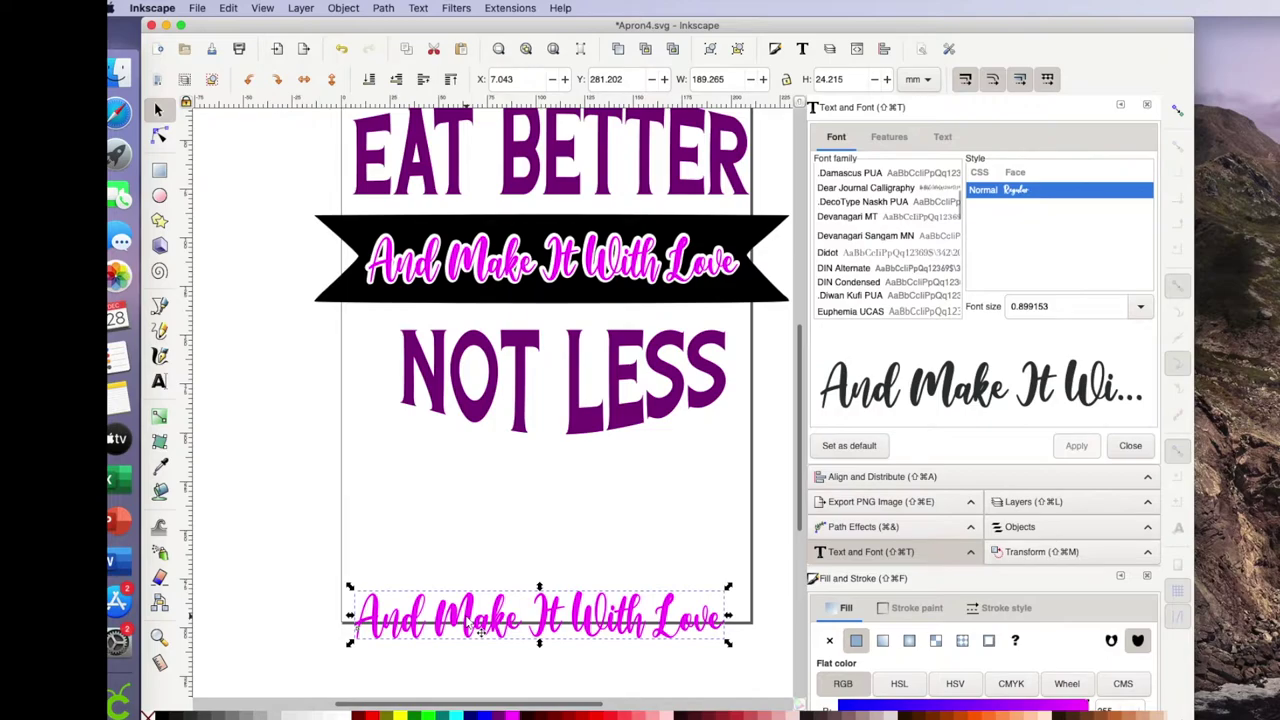
{"action": "key", "text": "Delete"}
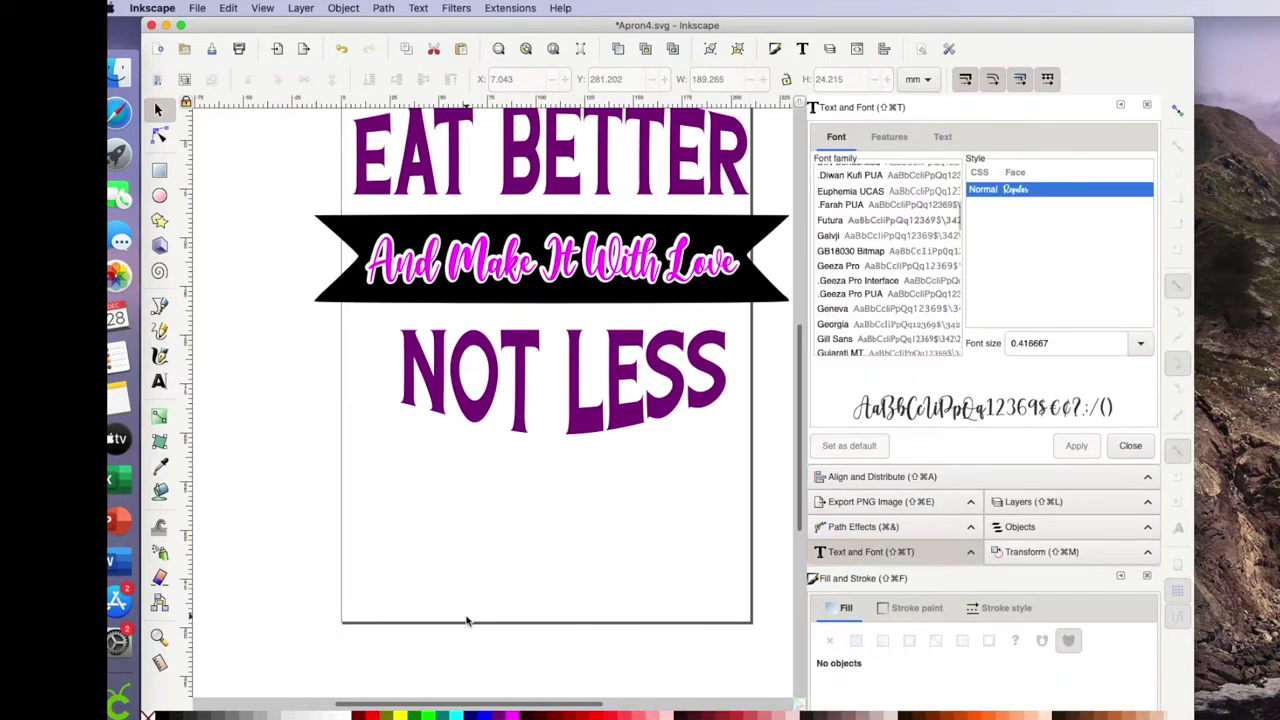
{"action": "scroll", "coordinate": [563, 591], "scroll_direction": "up", "scroll_amount": 3}
{"action": "scroll", "coordinate": [563, 591], "scroll_direction": "right", "scroll_amount": 2}
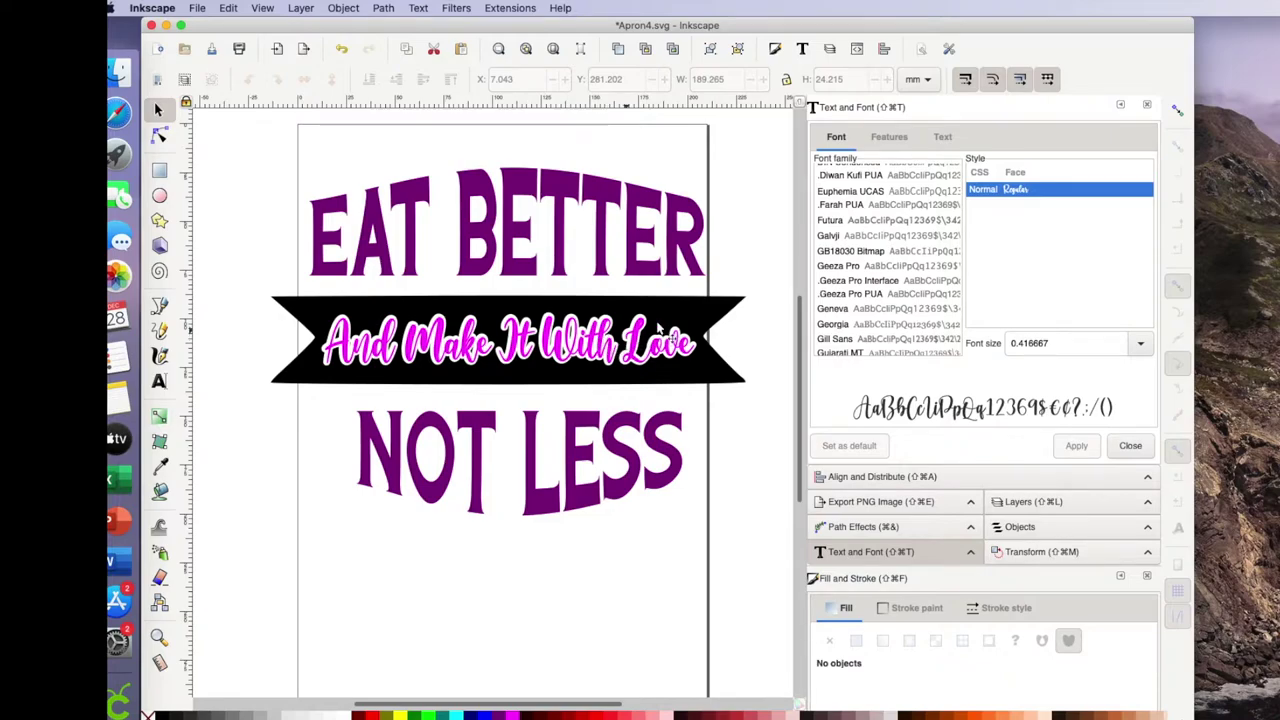
Step: Recolour the banner light grey and the 'And Make It With Love' script black
{"action": "left_click", "coordinate": [697, 315]}
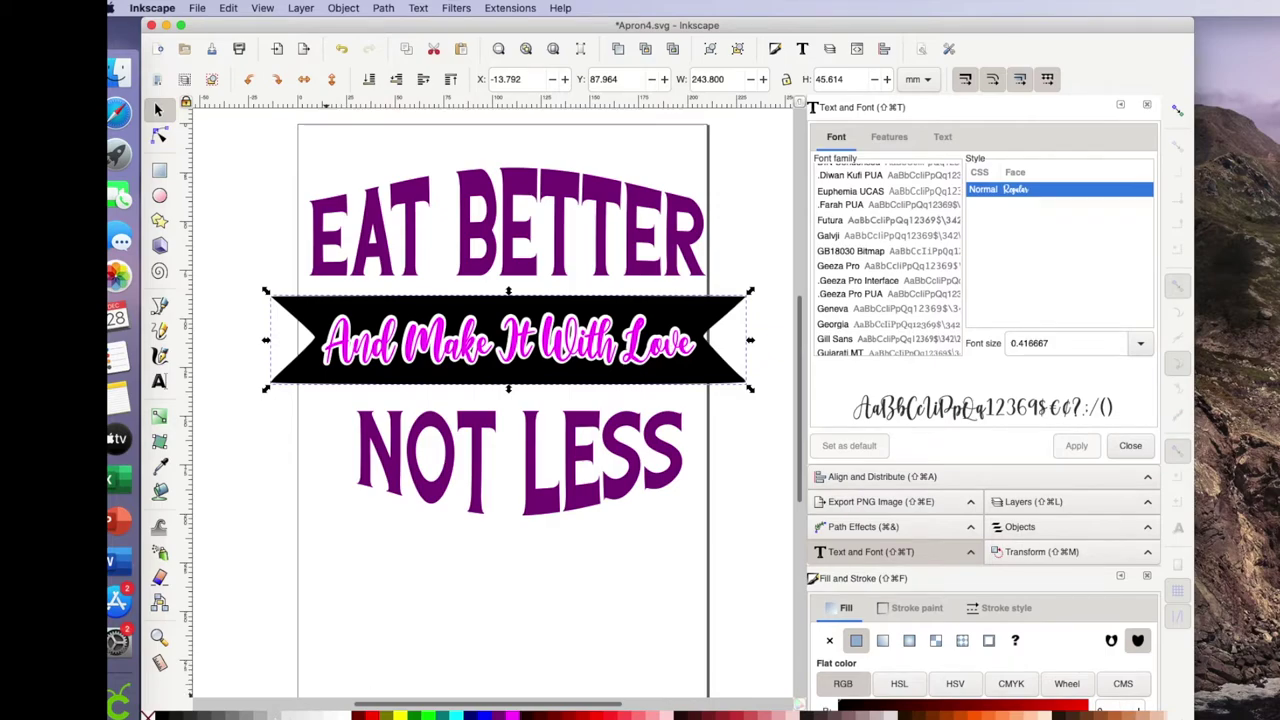
{"action": "left_click", "coordinate": [290, 714]}
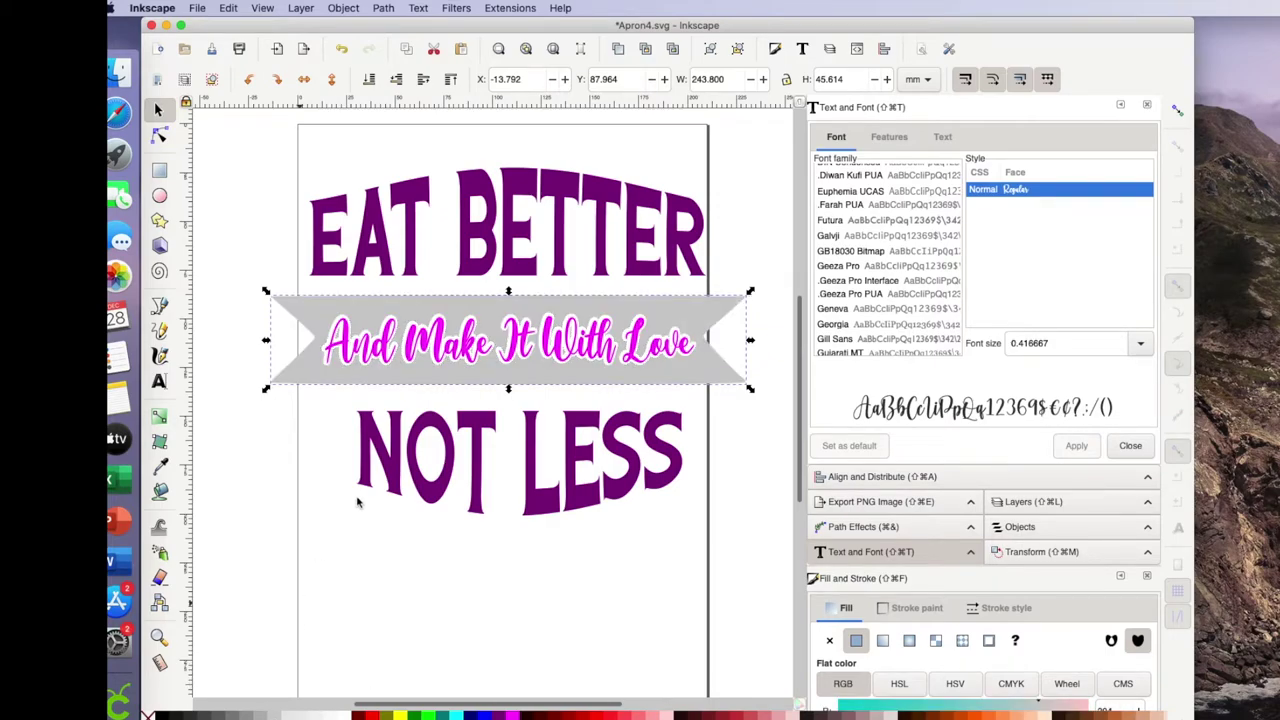
{"action": "left_click", "coordinate": [306, 508]}
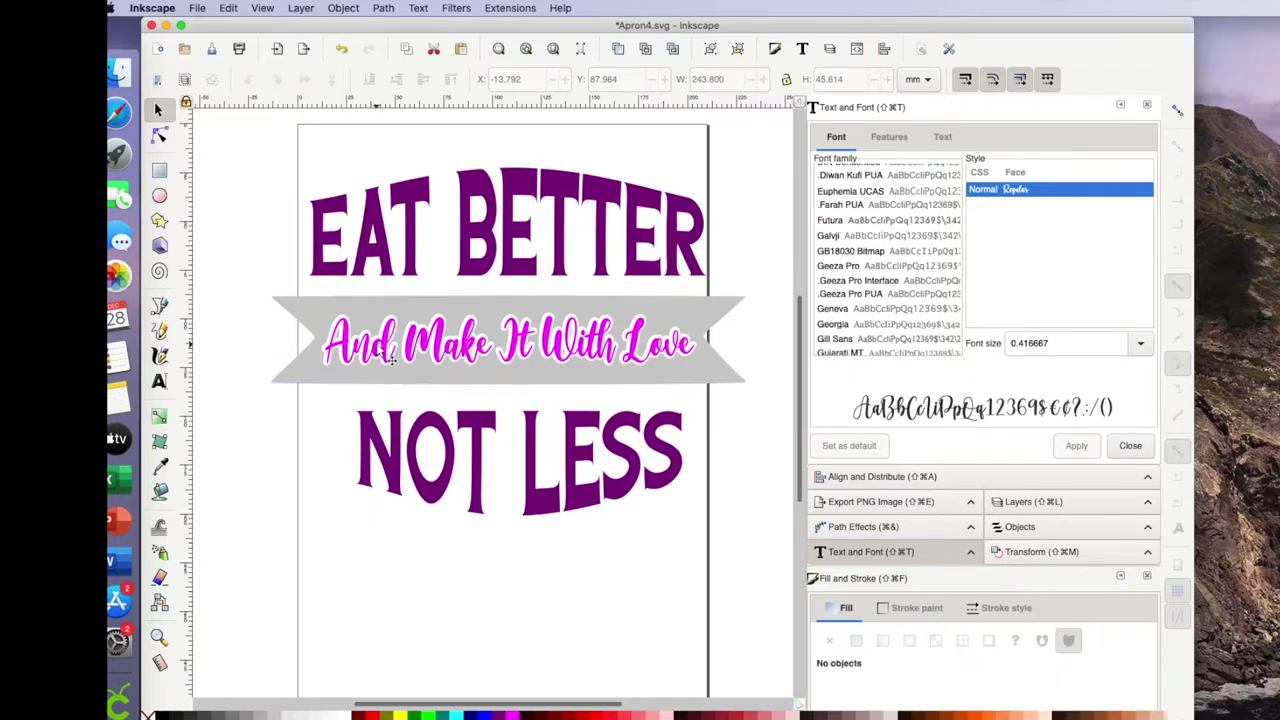
{"action": "left_click", "coordinate": [390, 358]}
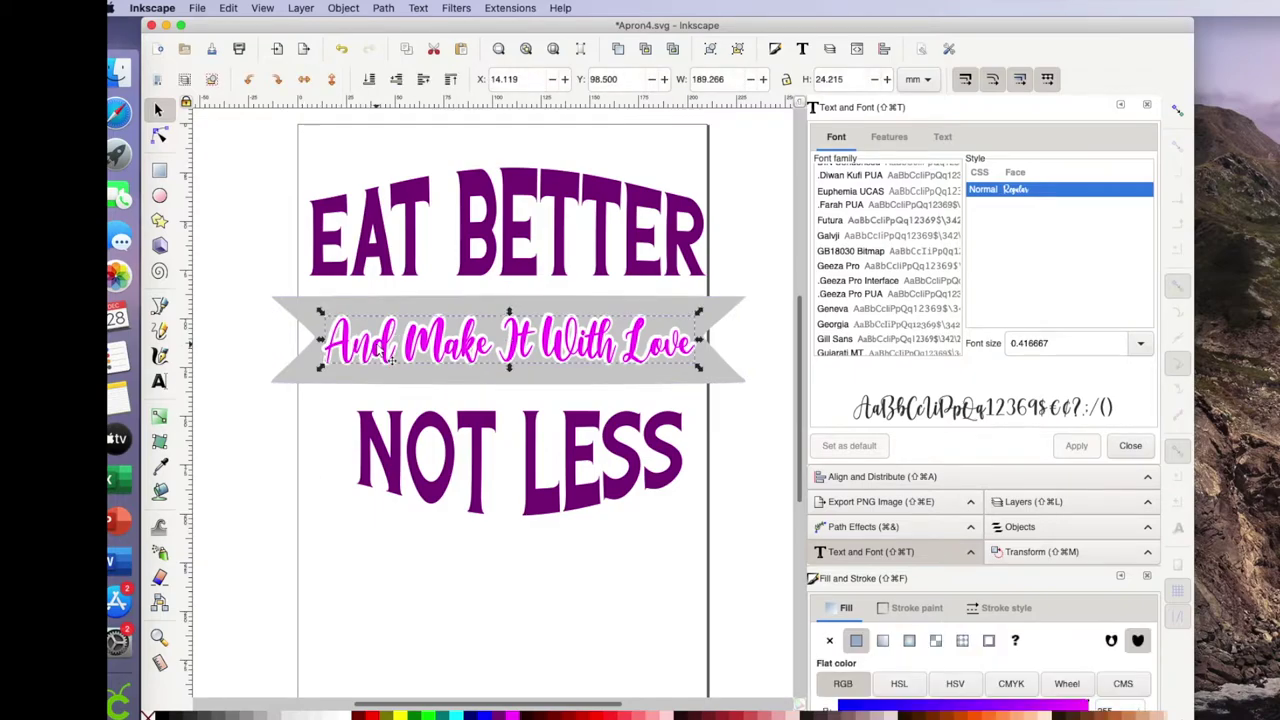
{"action": "left_click", "coordinate": [166, 714]}
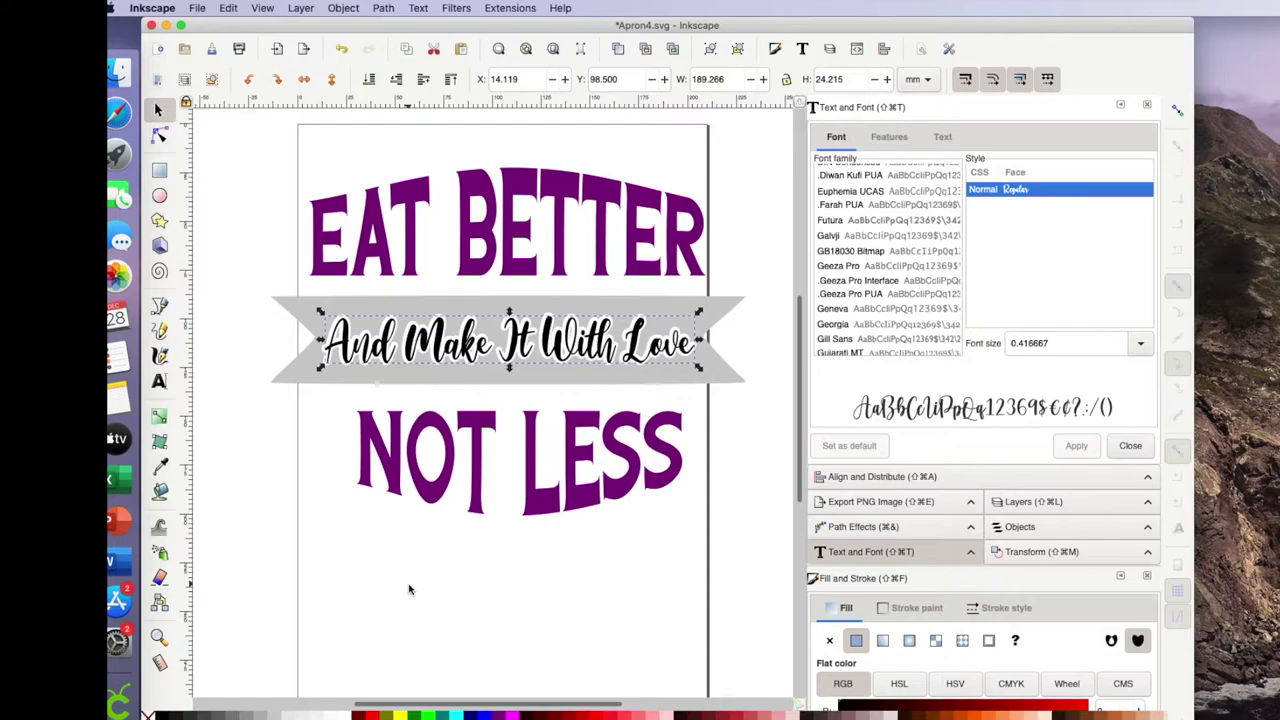
{"action": "left_click", "coordinate": [408, 589]}
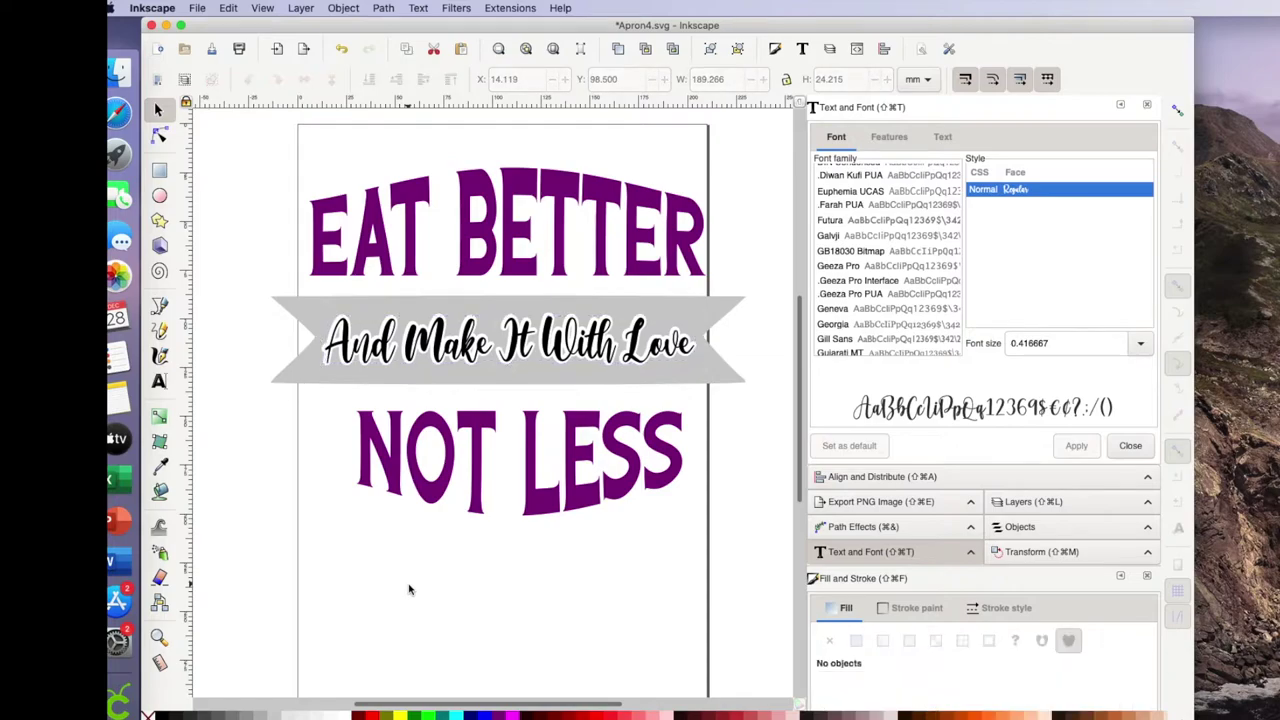
Step: Select the whole design and save Apron4.svg
{"action": "left_click", "coordinate": [648, 208]}
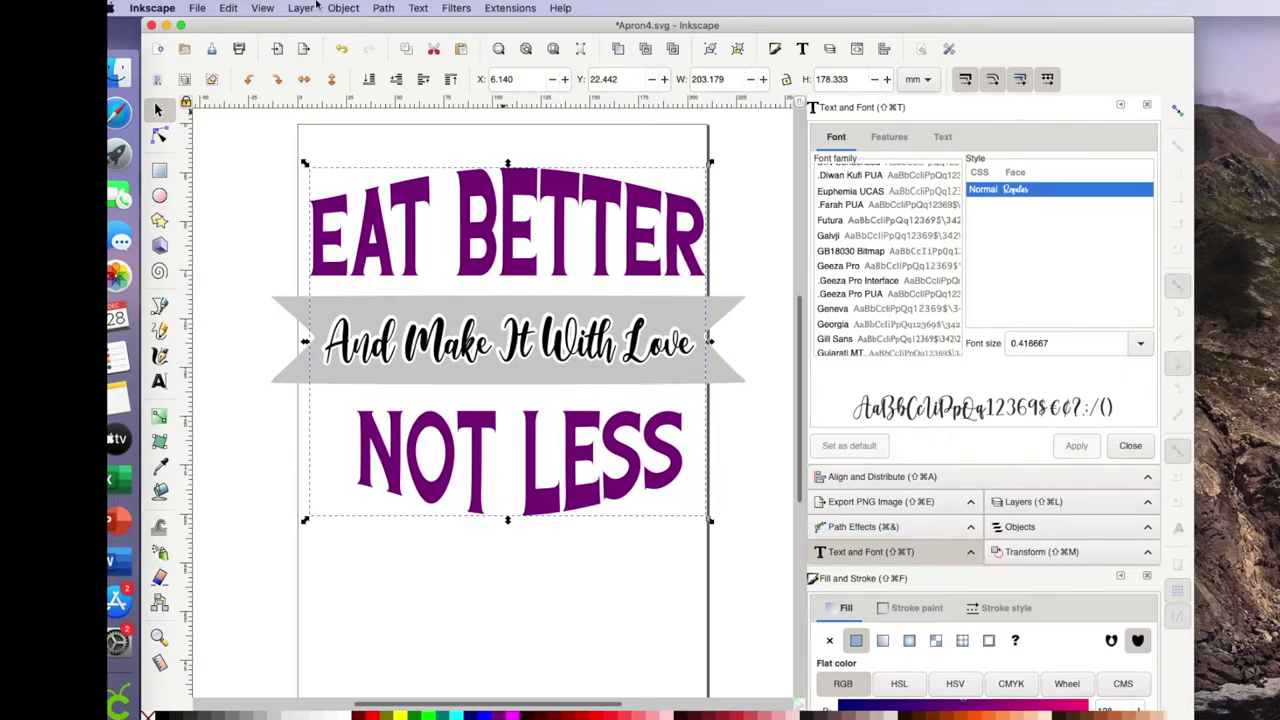
{"action": "left_click", "coordinate": [197, 8]}
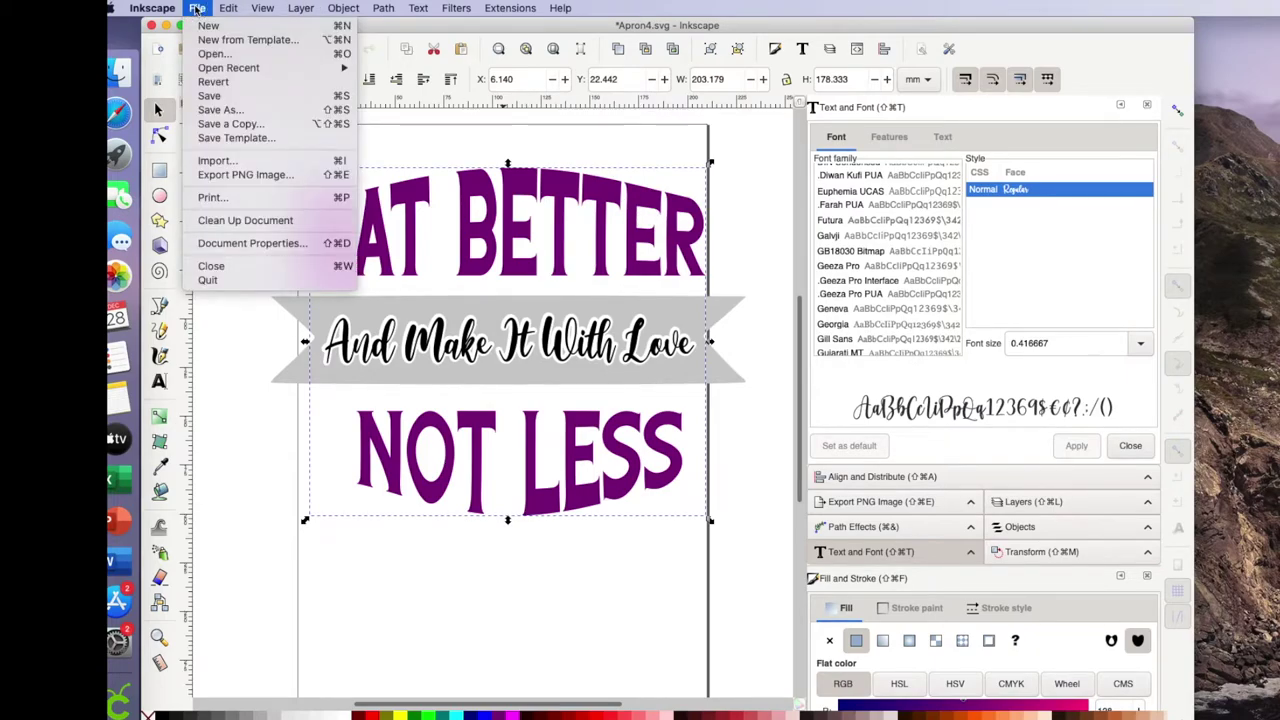
{"action": "left_click", "coordinate": [208, 96]}
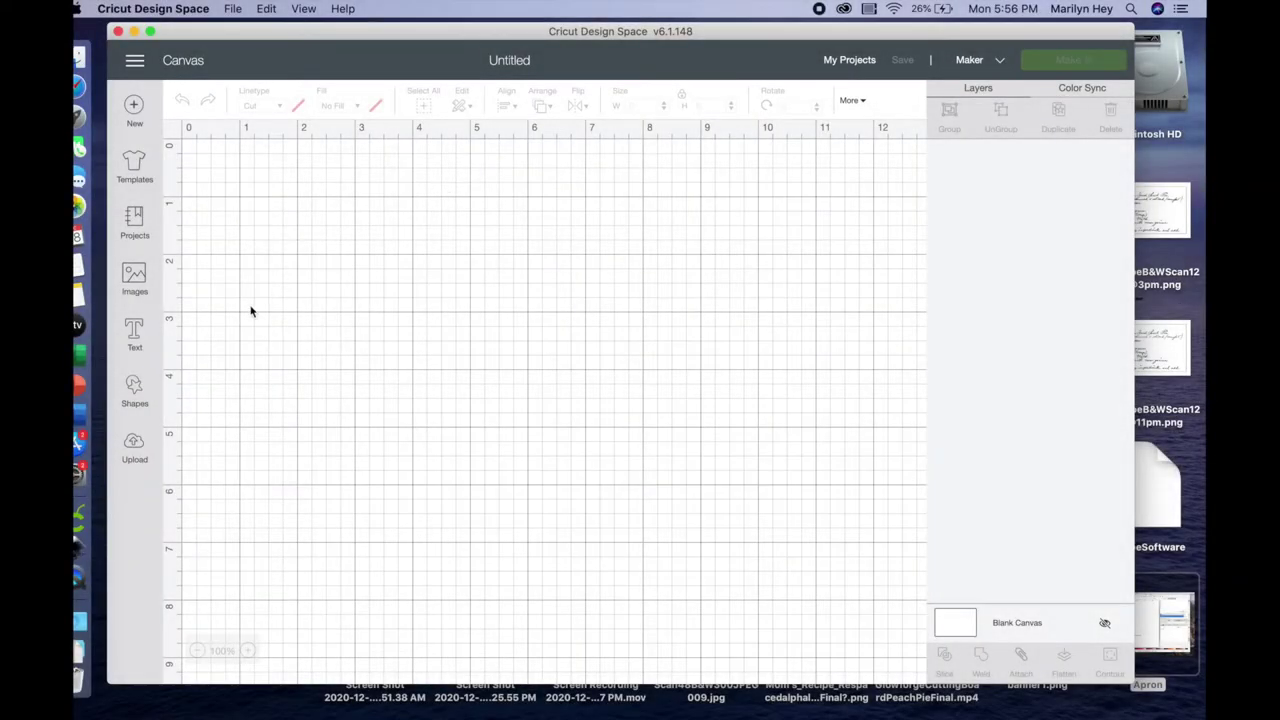
Step: Upload Apron4.svg, save it to the library, and insert the EAT BETTER image onto the canvas
{"action": "left_click", "coordinate": [134, 450]}
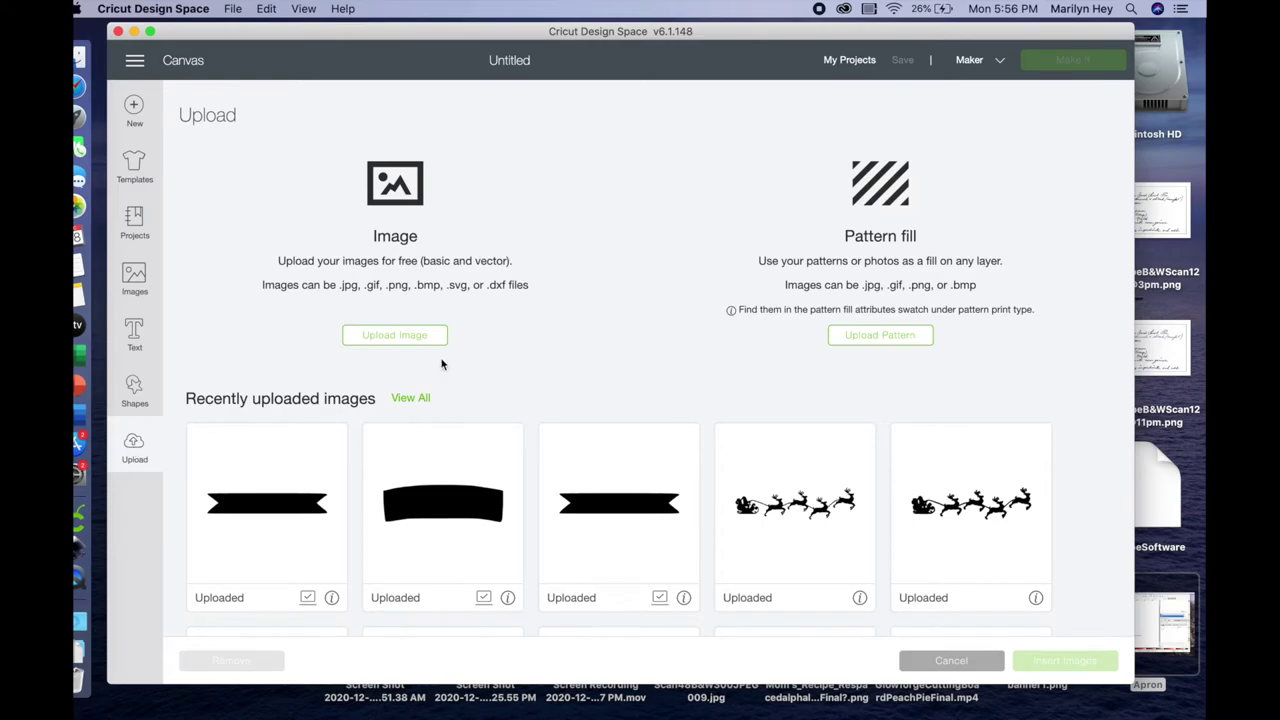
{"action": "left_click", "coordinate": [406, 340]}
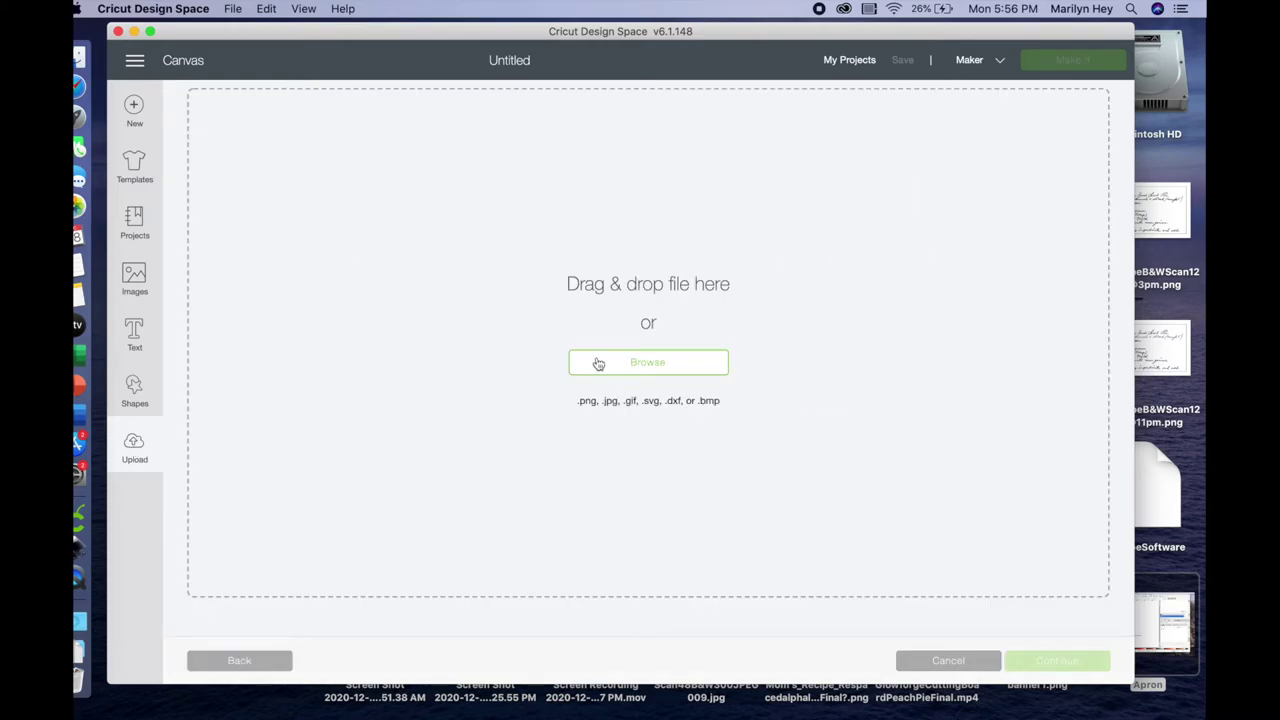
{"action": "left_click", "coordinate": [631, 366]}
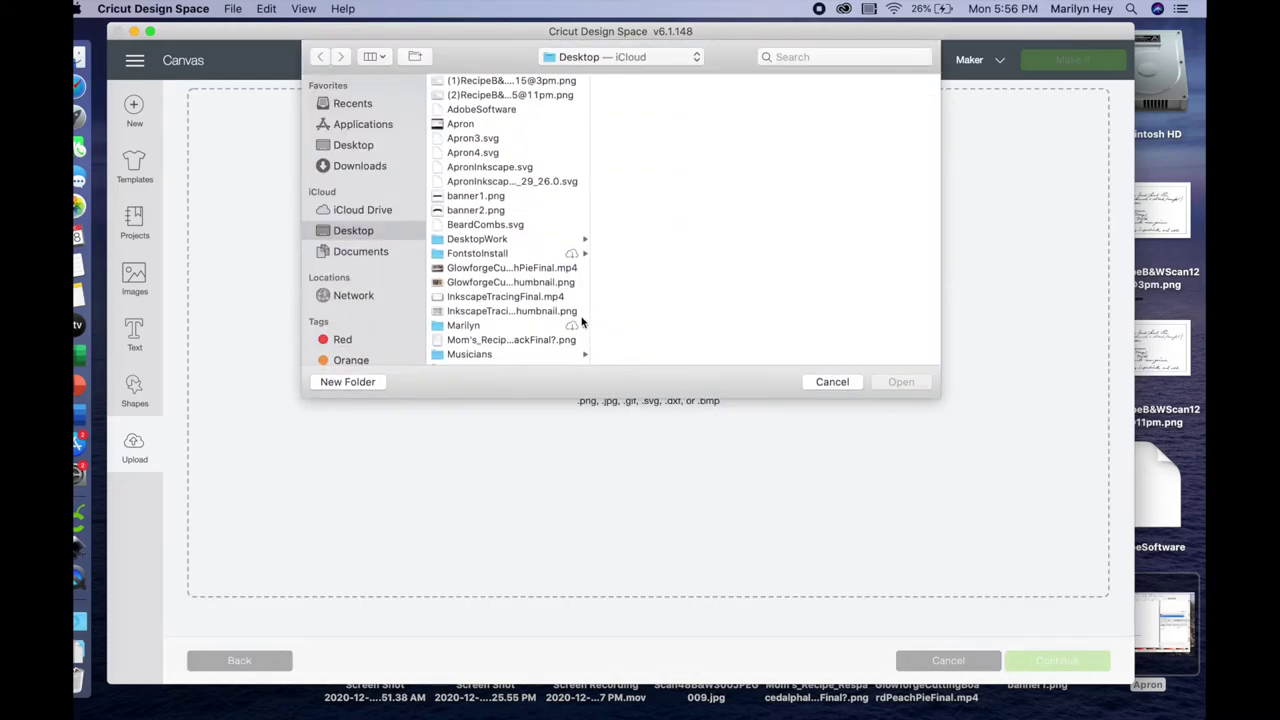
{"action": "left_click", "coordinate": [492, 153]}
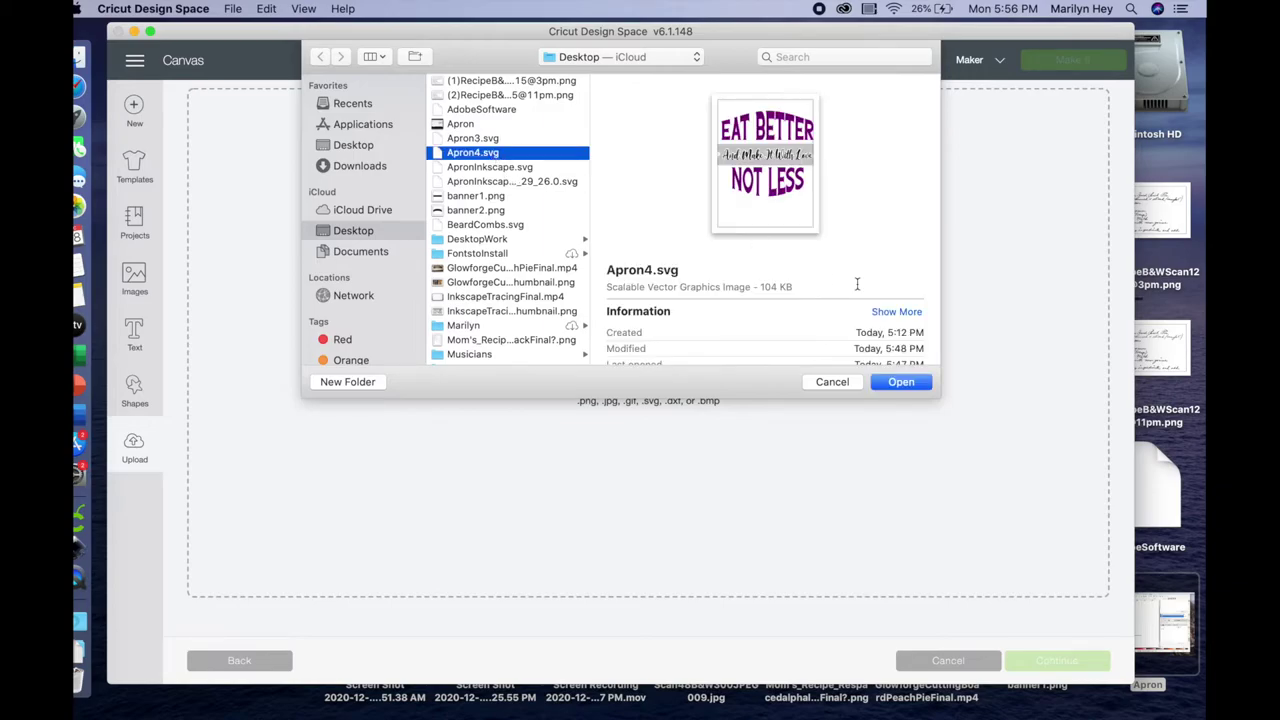
{"action": "left_click", "coordinate": [900, 381]}
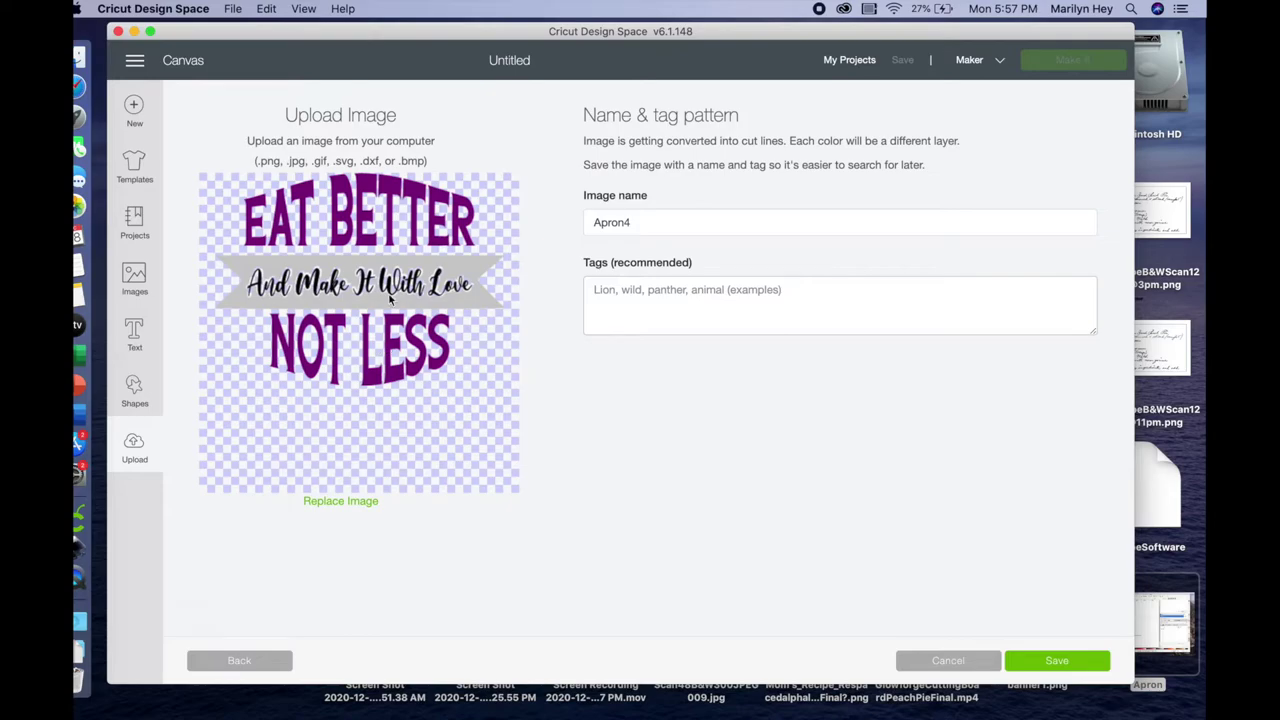
{"action": "left_click", "coordinate": [1058, 662]}
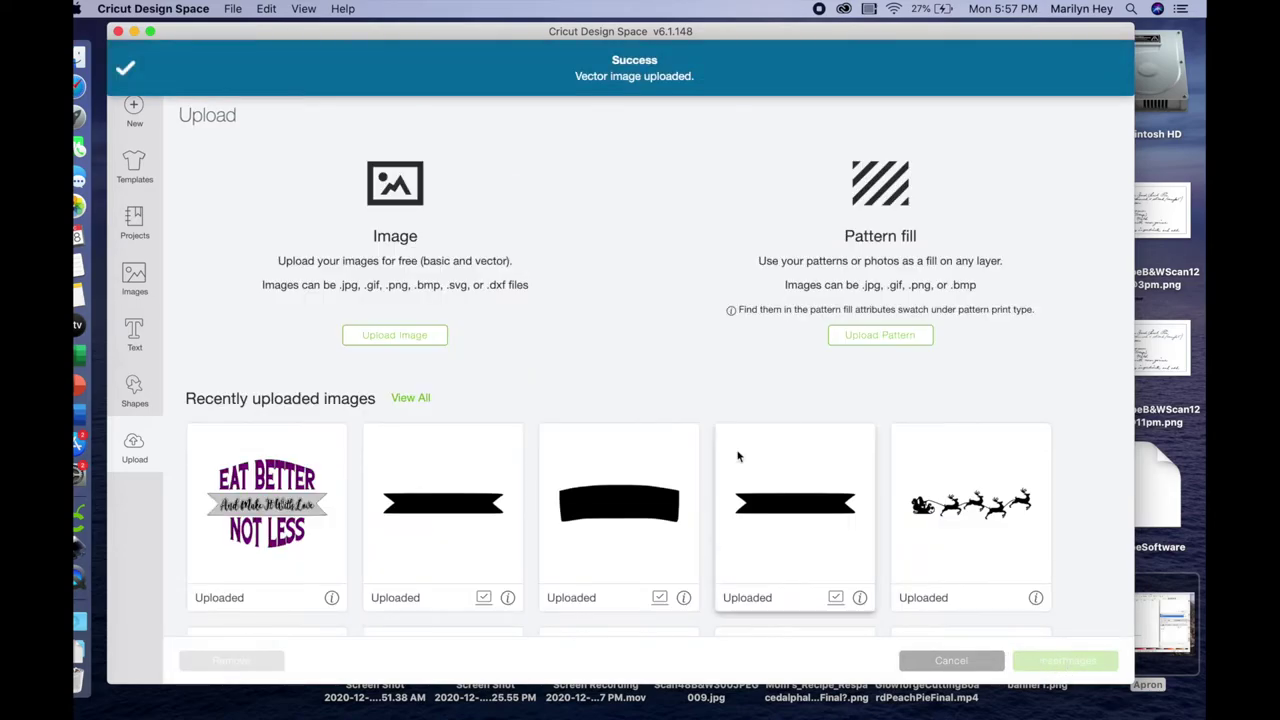
{"action": "left_click", "coordinate": [281, 482]}
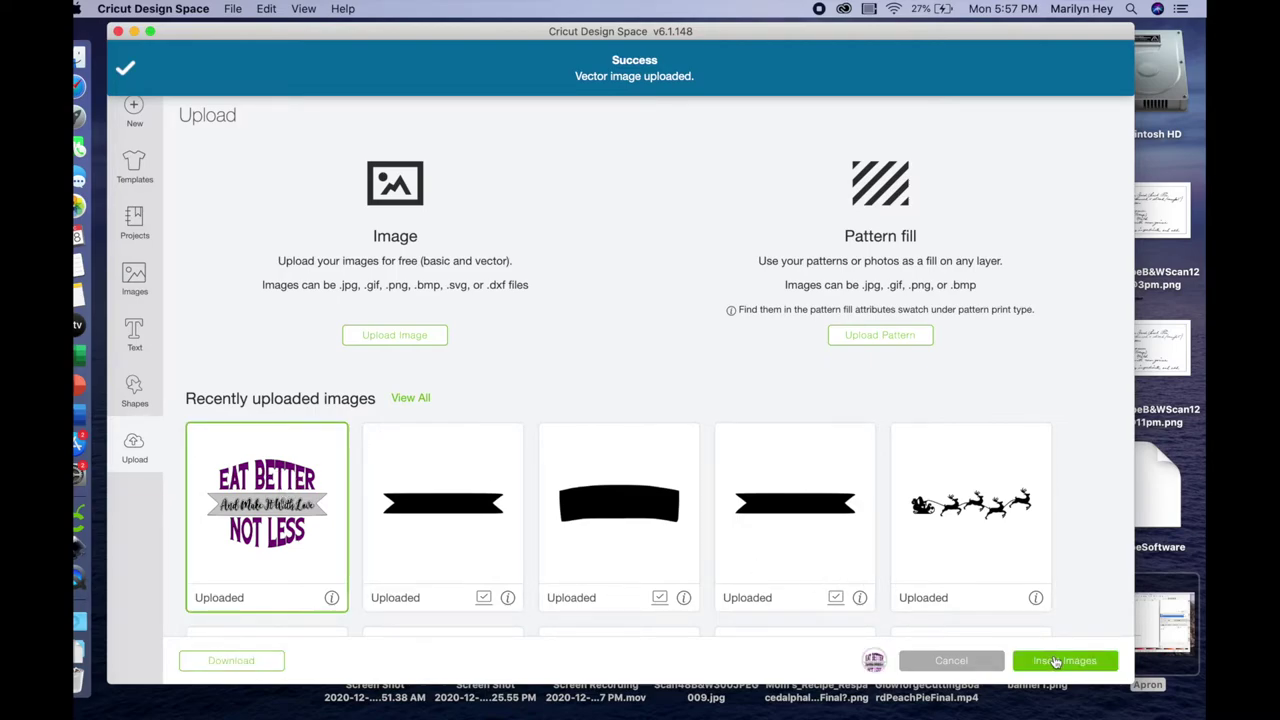
{"action": "left_click", "coordinate": [1058, 661]}
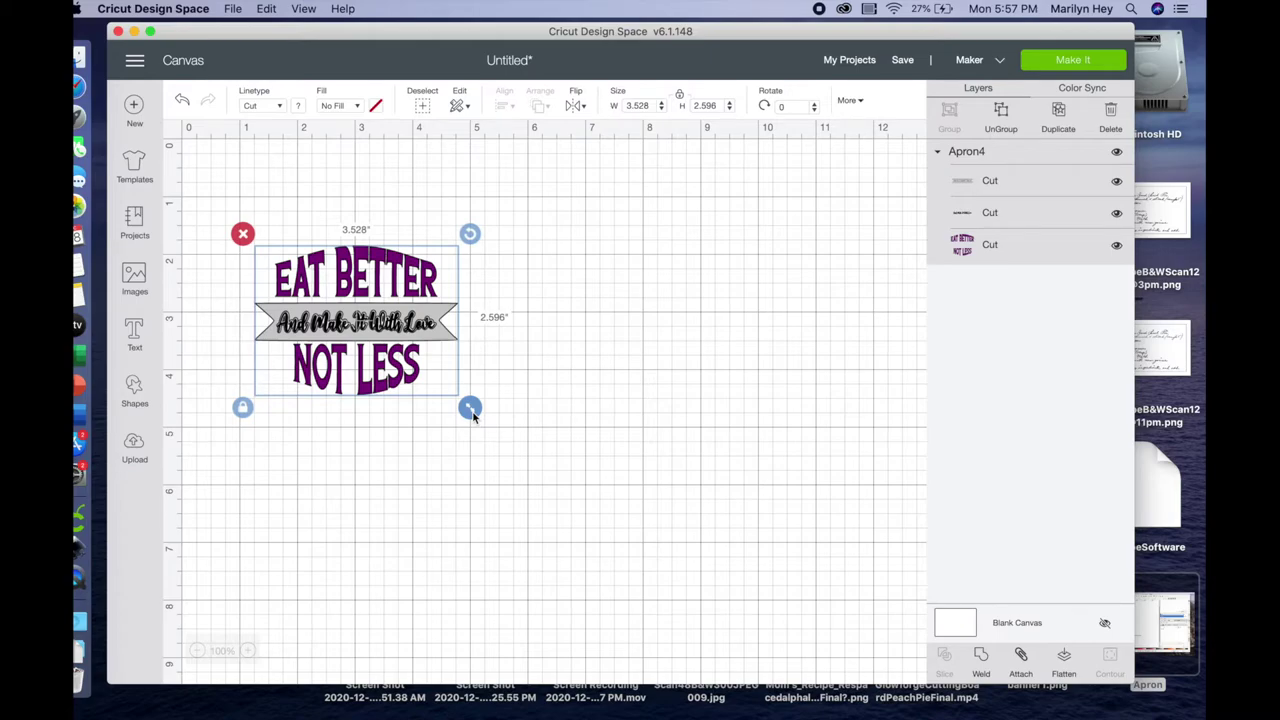
Step: Scale the Apron4 design up to 9.82 by 7.225 inches, shifting it up and left
{"action": "left_click_drag", "start_coordinate": [470, 409], "coordinate": [798, 630]}
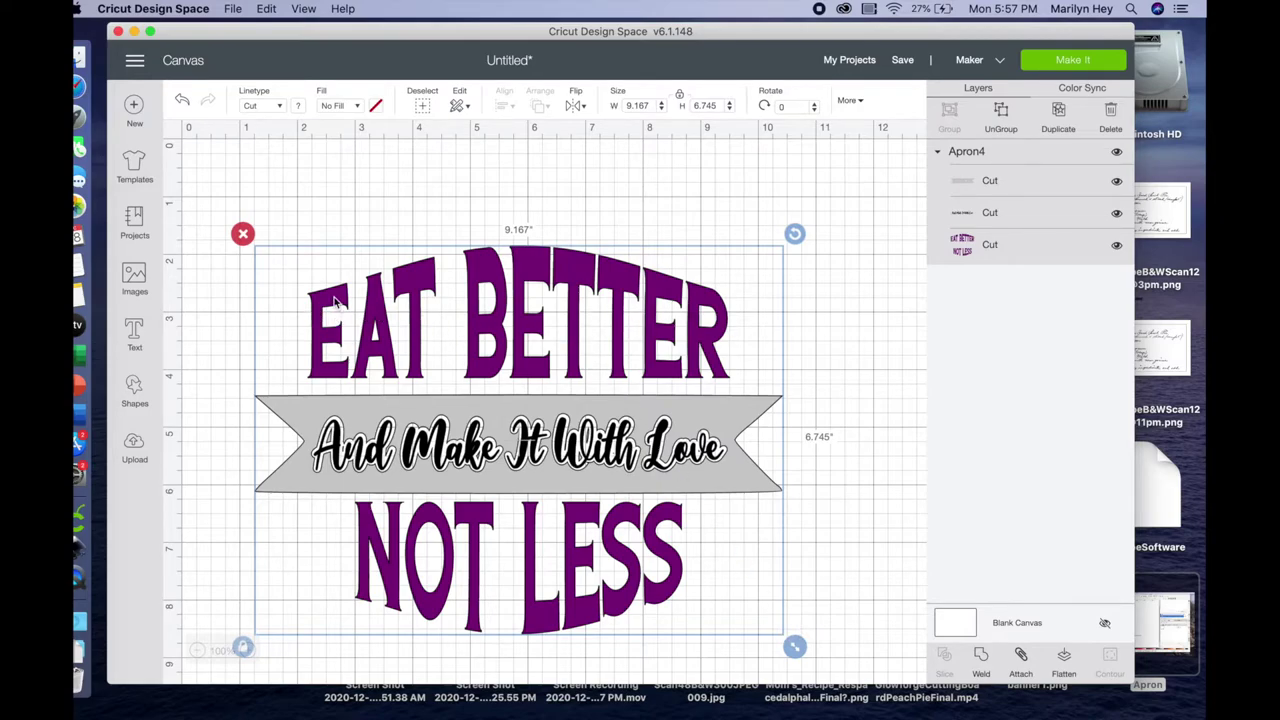
{"action": "left_click_drag", "start_coordinate": [335, 298], "coordinate": [326, 256]}
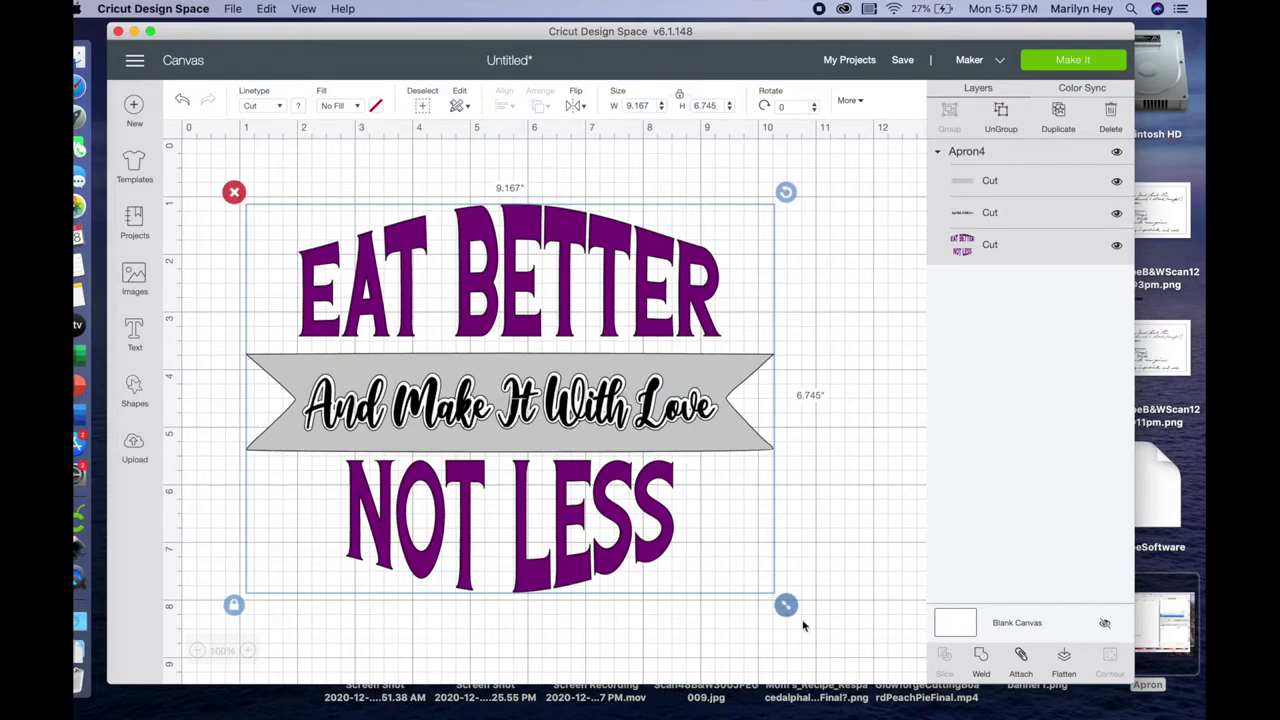
{"action": "left_click_drag", "start_coordinate": [786, 611], "coordinate": [825, 637]}
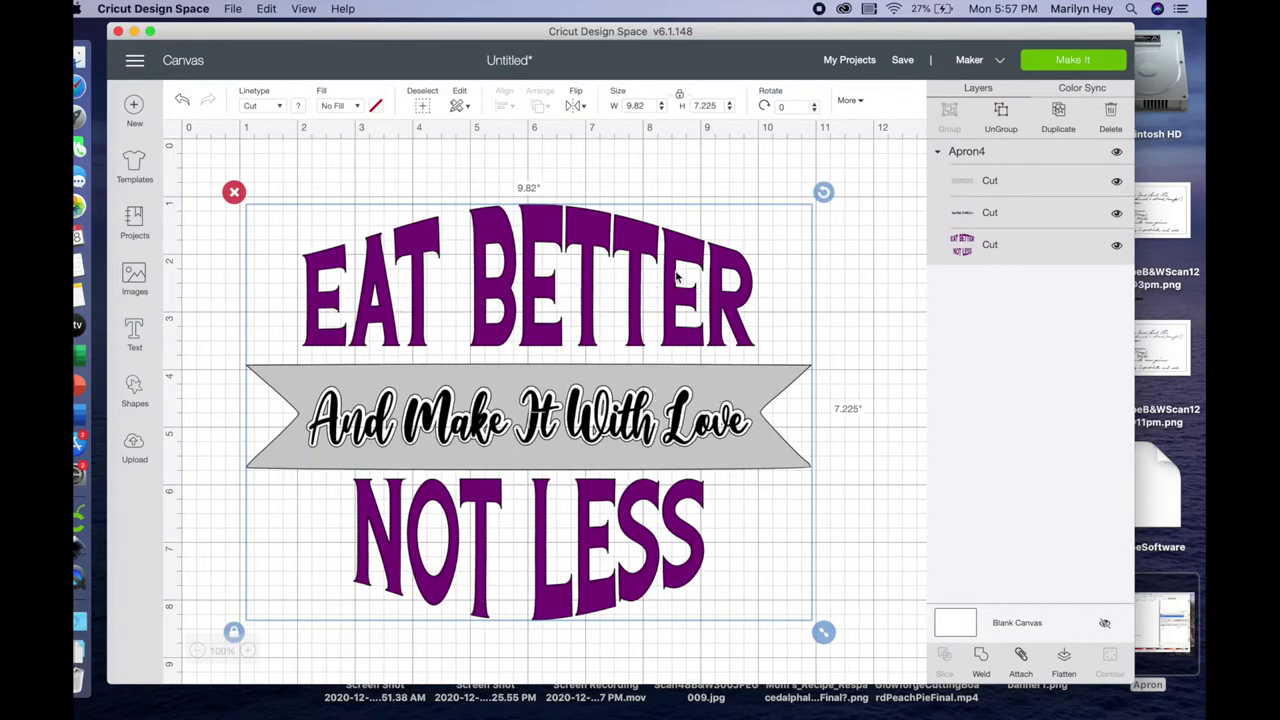
{"action": "scroll", "coordinate": [671, 287], "scroll_direction": "down", "scroll_amount": 3}
{"action": "scroll", "coordinate": [671, 287], "scroll_direction": "down", "scroll_amount": 1}
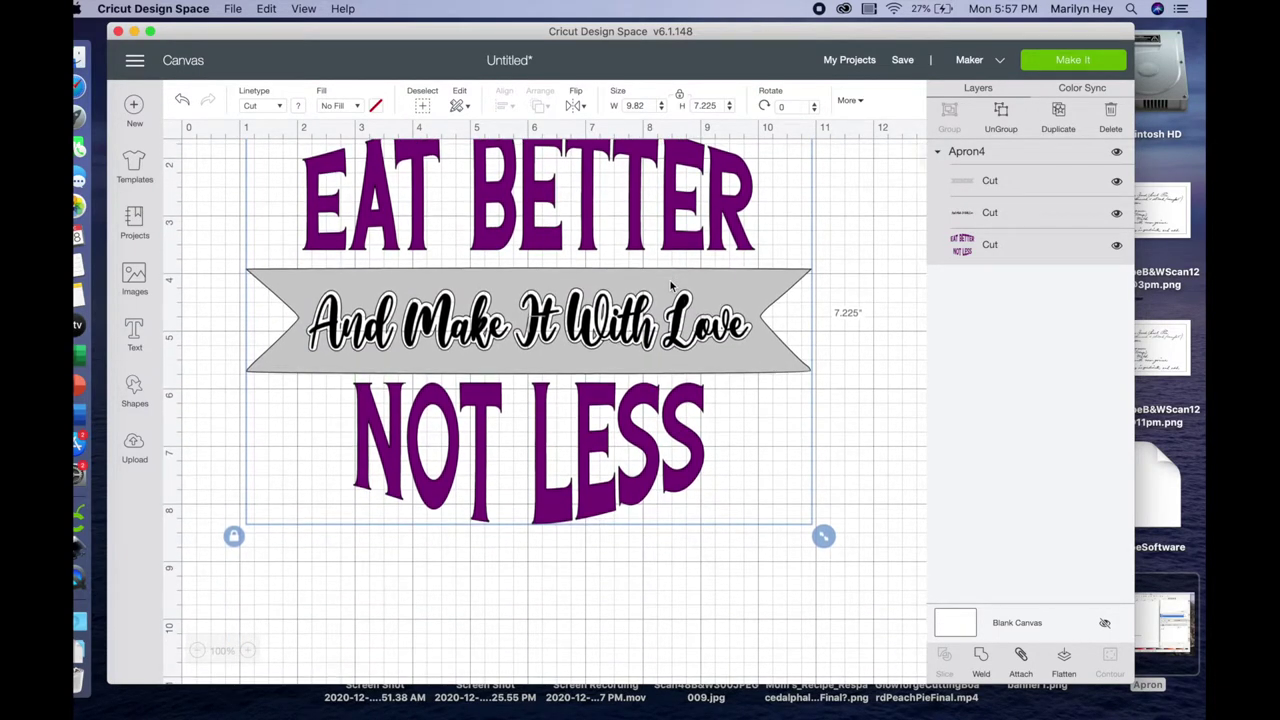
Step: Choose Make It, switch on Mirror for mats 1, 2 and 3, and continue
{"action": "left_click", "coordinate": [1065, 62]}
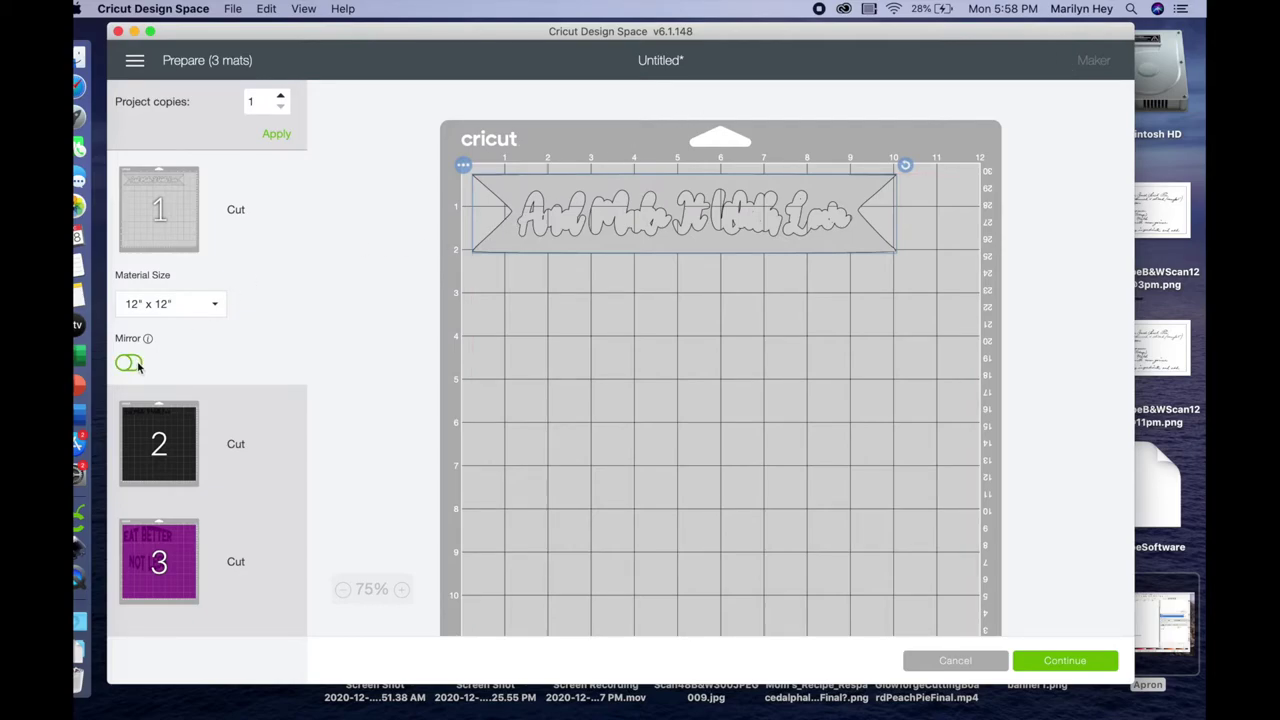
{"action": "left_click", "coordinate": [155, 445]}
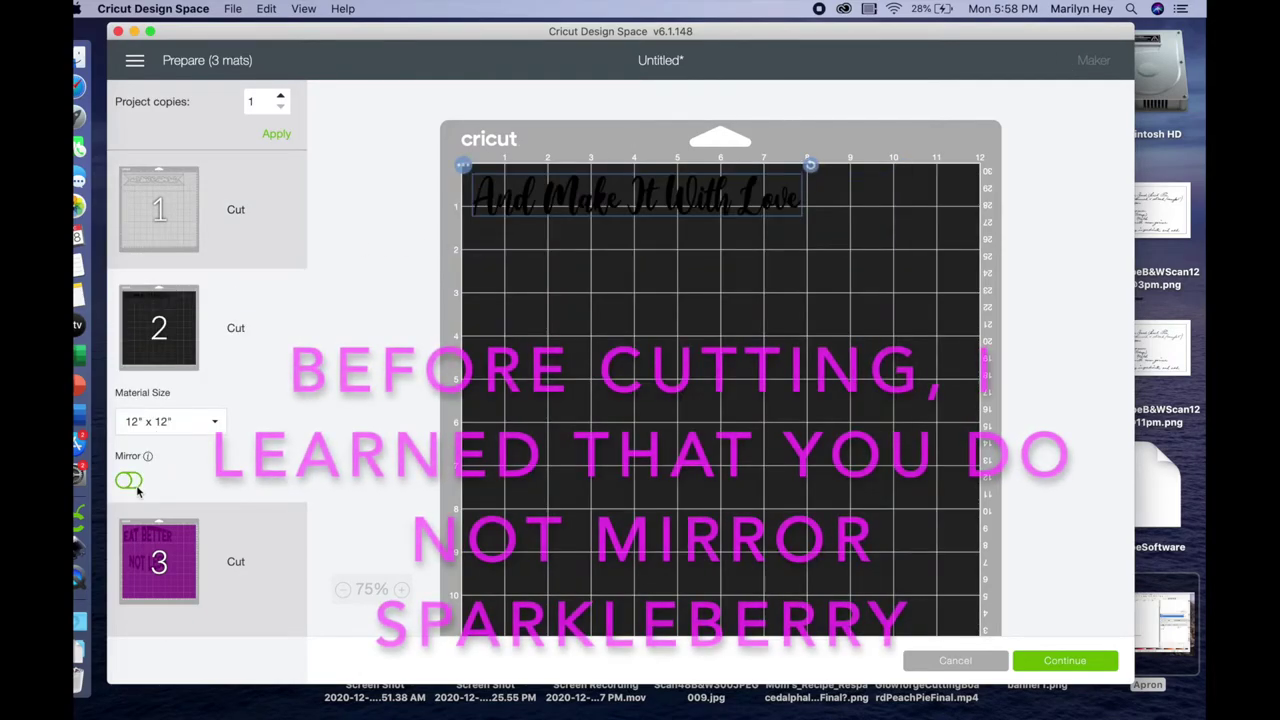
{"action": "left_click", "coordinate": [132, 482]}
{"action": "left_click", "coordinate": [160, 561]}
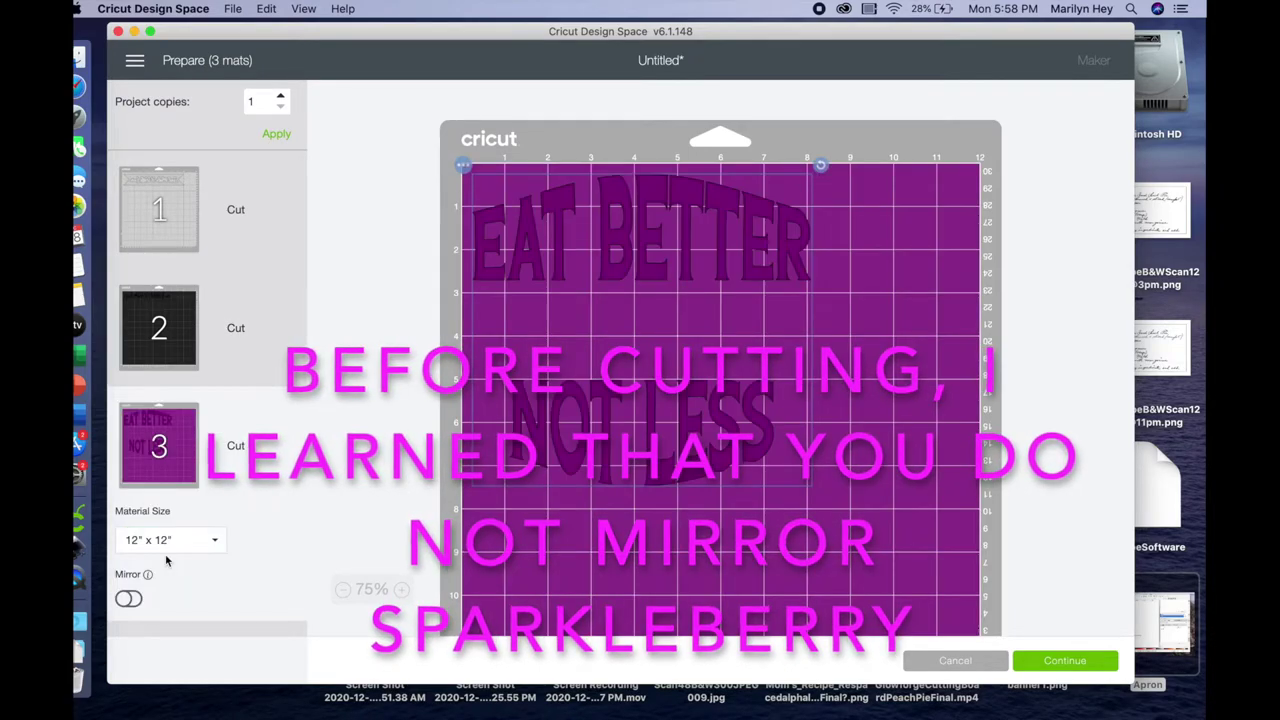
{"action": "left_click", "coordinate": [130, 599]}
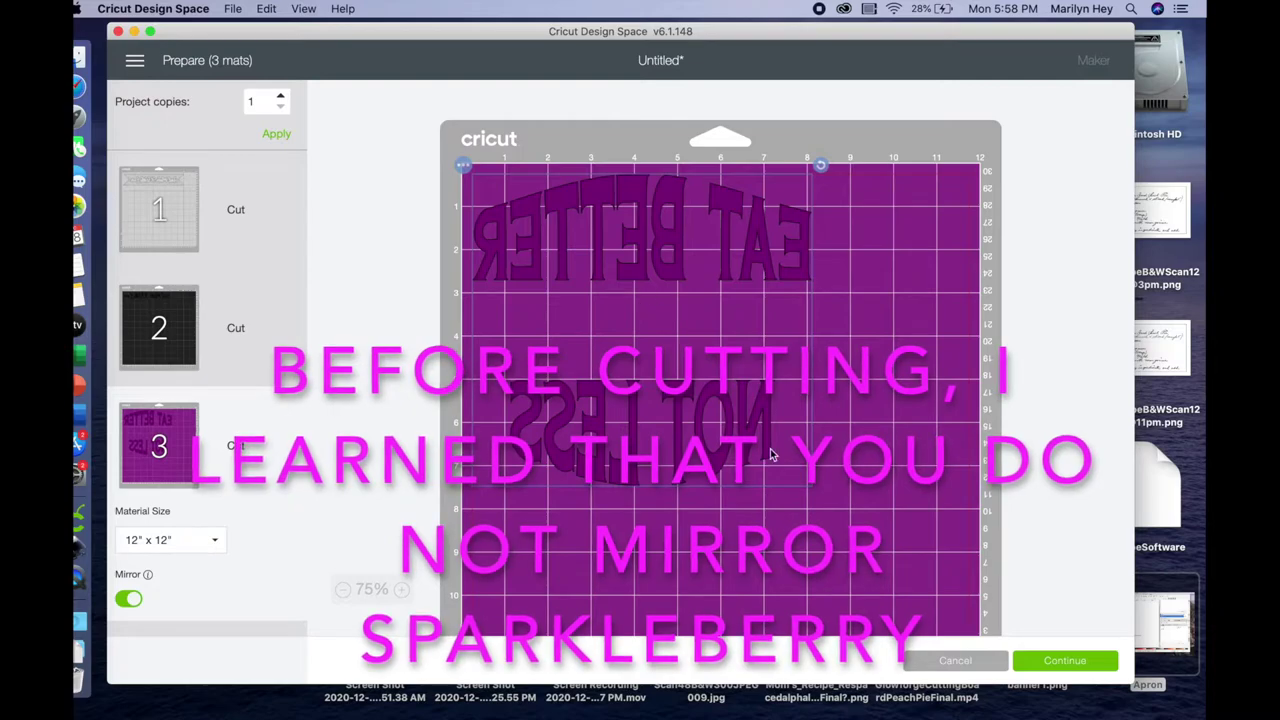
{"action": "left_click", "coordinate": [1065, 661]}
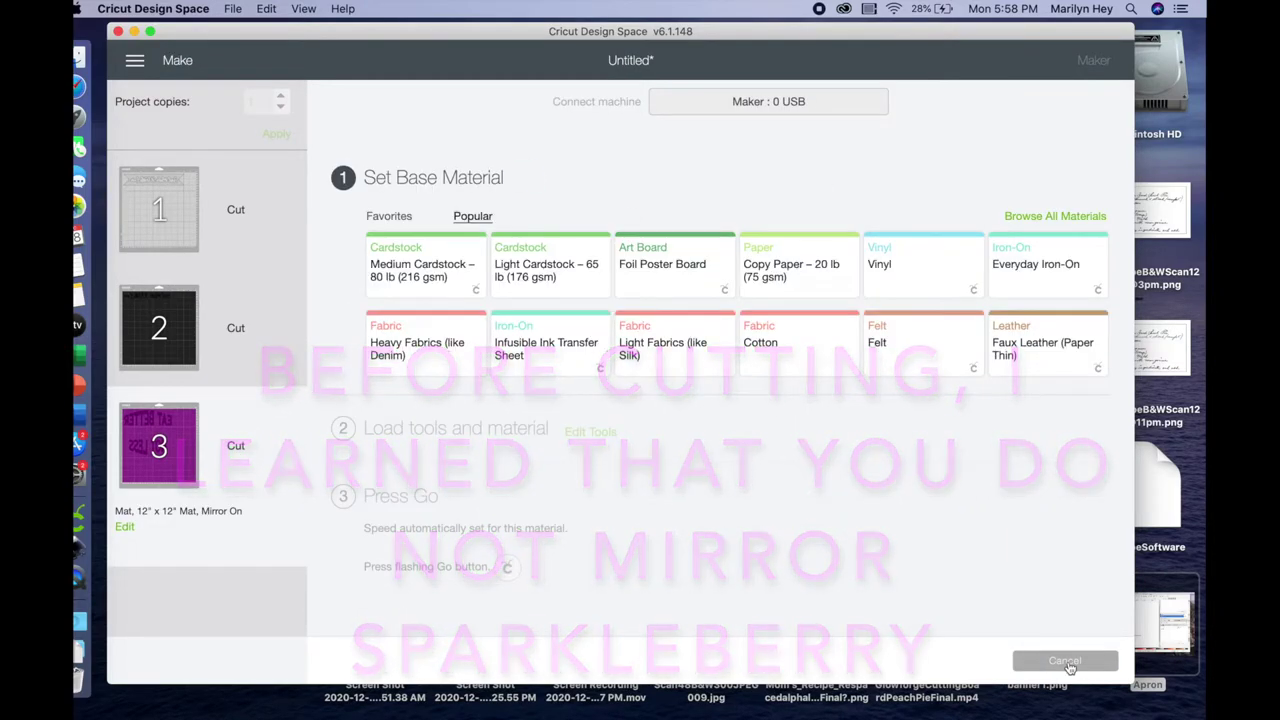
Step: Choose the Everyday Iron-On tile under Set Base Material
{"action": "left_click", "coordinate": [1041, 268]}
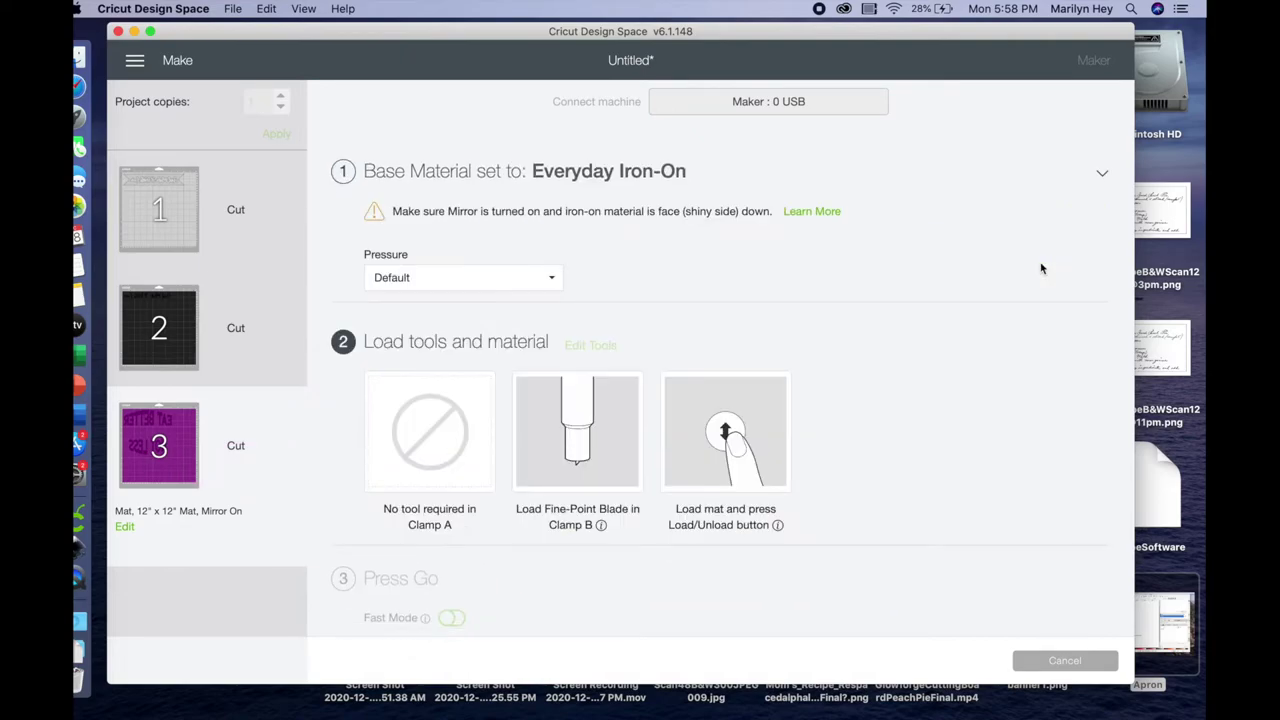